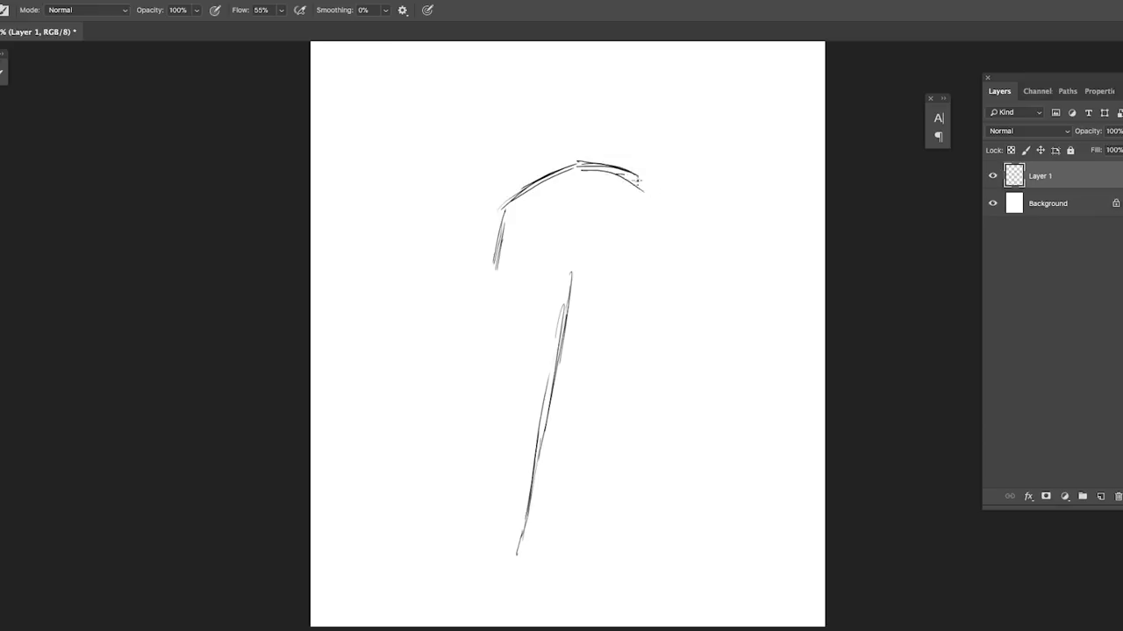
- Complete the head outline down to a pointed chin and sketch the neck and shoulder lines beneath it
mouse_move(641, 182)
mouse_down()
mouse_move(659, 202)
mouse_move(664, 237)
mouse_move(645, 348)
mouse_up()
drag(496, 270, 610, 351)
mouse_move(543, 317)
mouse_down()
mouse_move(630, 354)
mouse_move(640, 335)
mouse_up()
key(ctrl+minus)
drag(587, 289, 563, 361)
mouse_move(539, 258)
mouse_down()
mouse_move(527, 326)
mouse_move(448, 341)
mouse_up()
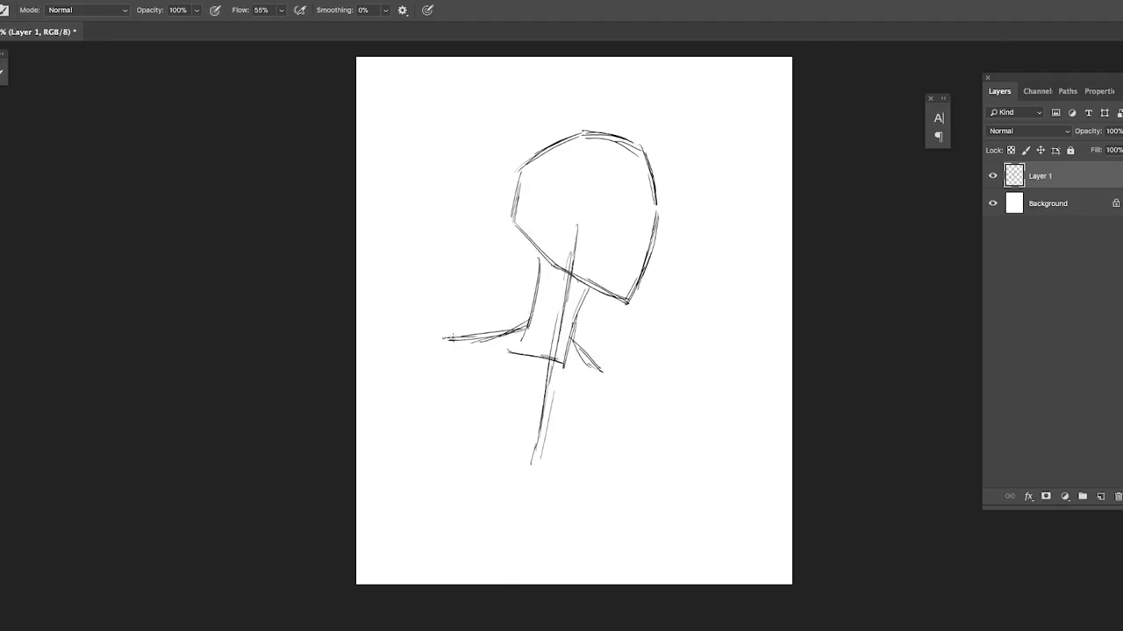
- Sketch the right shoulder and upper arm, and erase the overlapping strokes at the base of the neck
mouse_move(605, 382)
mouse_down()
mouse_move(685, 392)
mouse_move(721, 468)
mouse_up()
key(e)
key(b)
drag(570, 351, 614, 375)
key(e)
drag(527, 326, 513, 332)
key(b)
- Sketch both sides of the torso and the line running underneath the bust
drag(399, 417, 411, 569)
mouse_move(649, 420)
mouse_down()
mouse_move(669, 503)
mouse_move(630, 575)
mouse_up()
drag(659, 526, 624, 582)
key(ctrl+z)
drag(663, 491, 623, 580)
drag(396, 491, 417, 585)
mouse_move(407, 499)
mouse_down()
mouse_move(481, 493)
mouse_move(628, 538)
mouse_move(473, 405)
mouse_move(544, 470)
mouse_move(530, 498)
mouse_up()
drag(465, 497, 524, 493)
- Sketch the right bust curve and the outlines of the right arm out to the canvas edge
mouse_move(589, 430)
mouse_down()
mouse_move(548, 452)
mouse_move(654, 458)
mouse_move(630, 532)
mouse_up()
mouse_move(665, 474)
mouse_down()
mouse_move(630, 535)
mouse_move(700, 561)
mouse_up()
drag(709, 443, 793, 552)
drag(730, 497, 793, 551)
drag(656, 515, 712, 582)
- Extend the waist sides and the torso's centre line down to the lower canvas edge
drag(637, 566, 625, 584)
drag(550, 481, 545, 584)
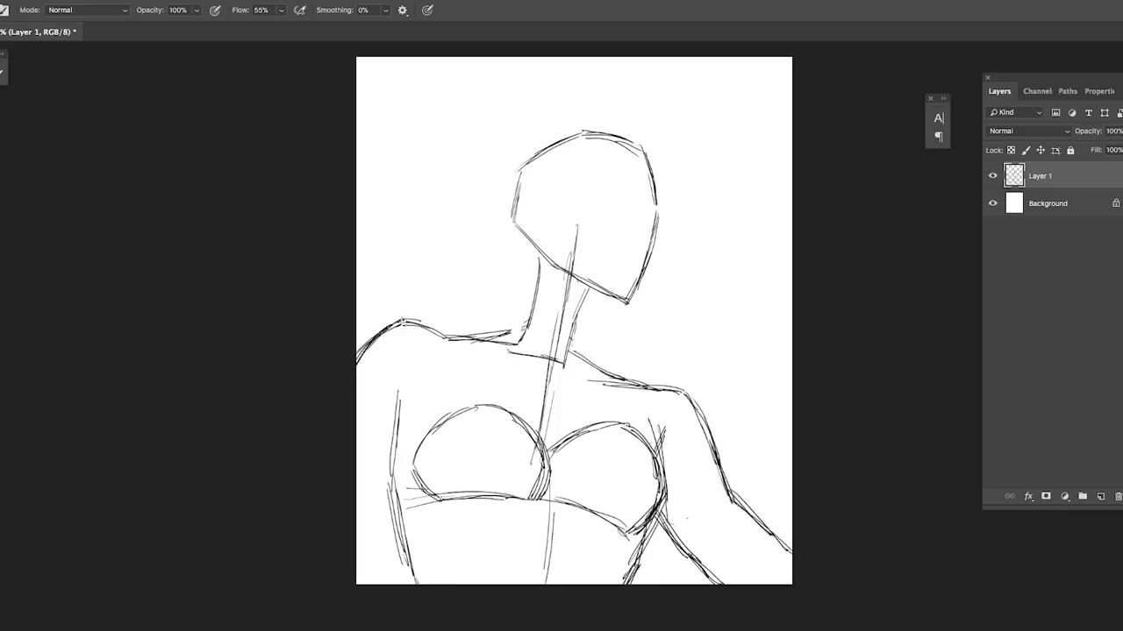
drag(394, 386, 411, 579)
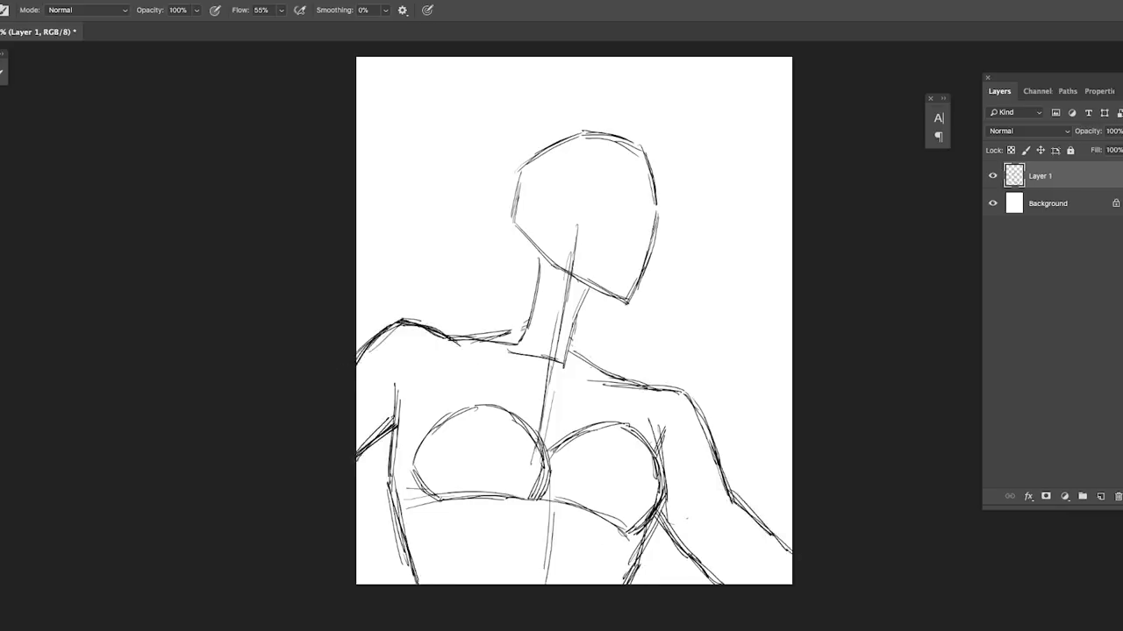
- Reinforce the neck and shoulder lines and add short collarbone strokes on both sides
drag(442, 339, 513, 359)
drag(568, 379, 616, 383)
drag(523, 335, 463, 349)
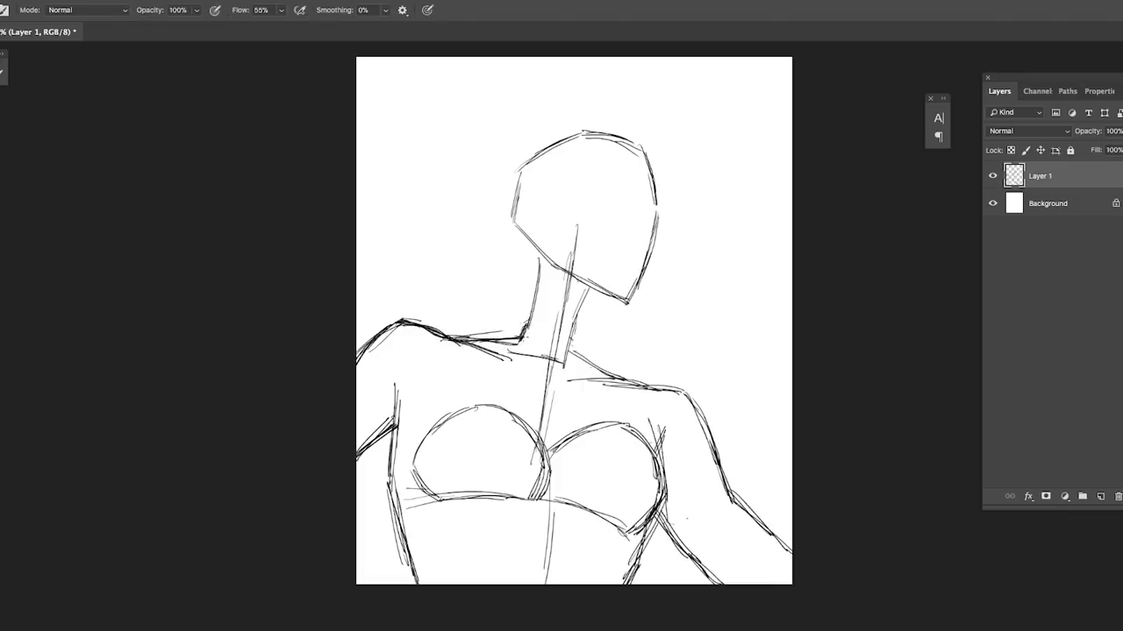
drag(592, 282, 570, 353)
drag(569, 355, 605, 377)
- Lasso the head and nudge it slightly down and to the left, then deselect it
key(l)
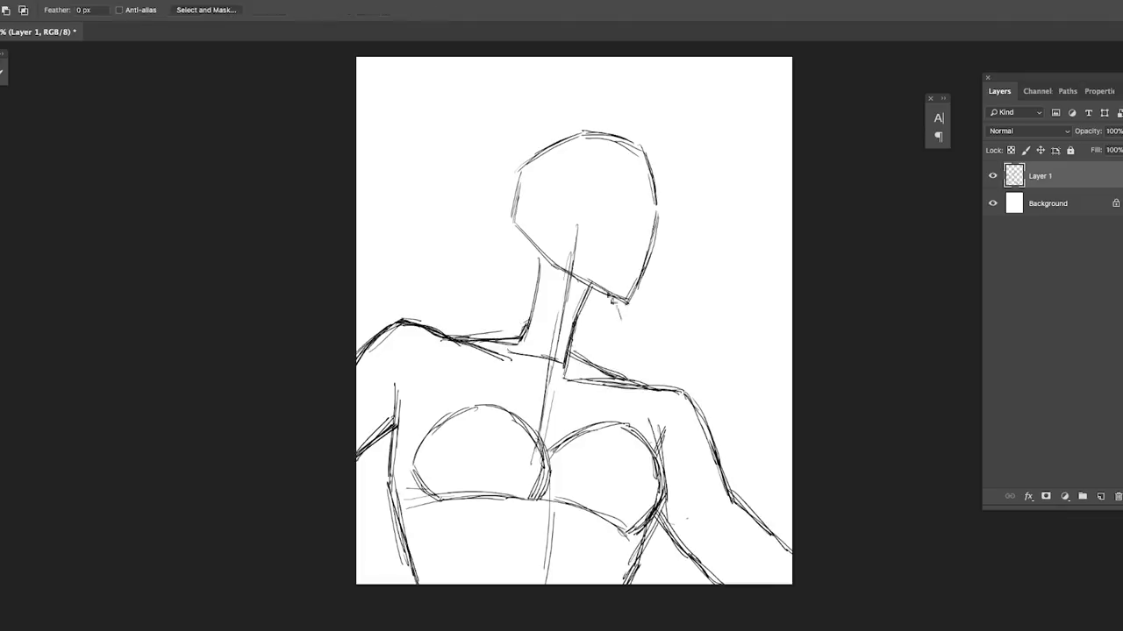
drag(492, 132, 614, 316)
drag(660, 246, 655, 253)
key(ctrl+d)
- Sketch a large hair outline sweeping over the head and down the right side to the upper arm
key(b)
drag(431, 182, 563, 105)
mouse_move(482, 145)
mouse_down()
mouse_move(577, 104)
mouse_move(672, 107)
mouse_move(720, 139)
mouse_move(672, 289)
mouse_up()
mouse_move(725, 149)
mouse_down()
mouse_move(669, 304)
mouse_move(722, 404)
mouse_up()
mouse_move(674, 311)
mouse_down()
mouse_move(733, 409)
mouse_move(716, 444)
mouse_up()
drag(672, 300, 728, 406)
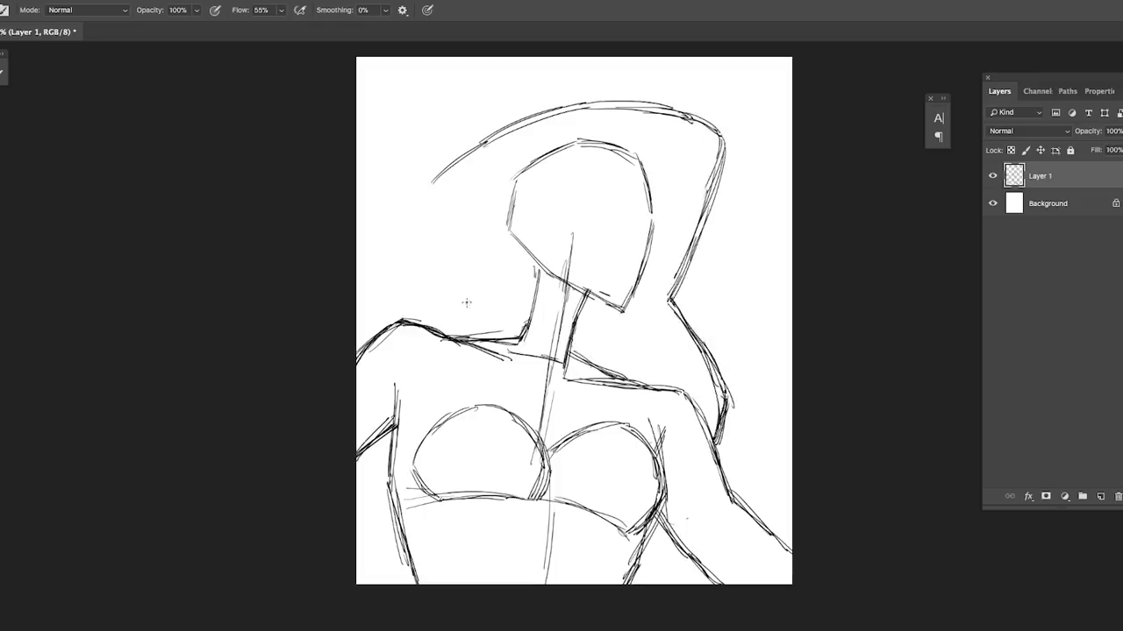
- Sketch the hair's left side down to the shoulder and the hairline across the forehead
mouse_move(473, 149)
mouse_down()
mouse_move(411, 235)
mouse_move(416, 323)
mouse_up()
drag(438, 177, 409, 230)
drag(411, 256, 416, 312)
drag(726, 395, 706, 440)
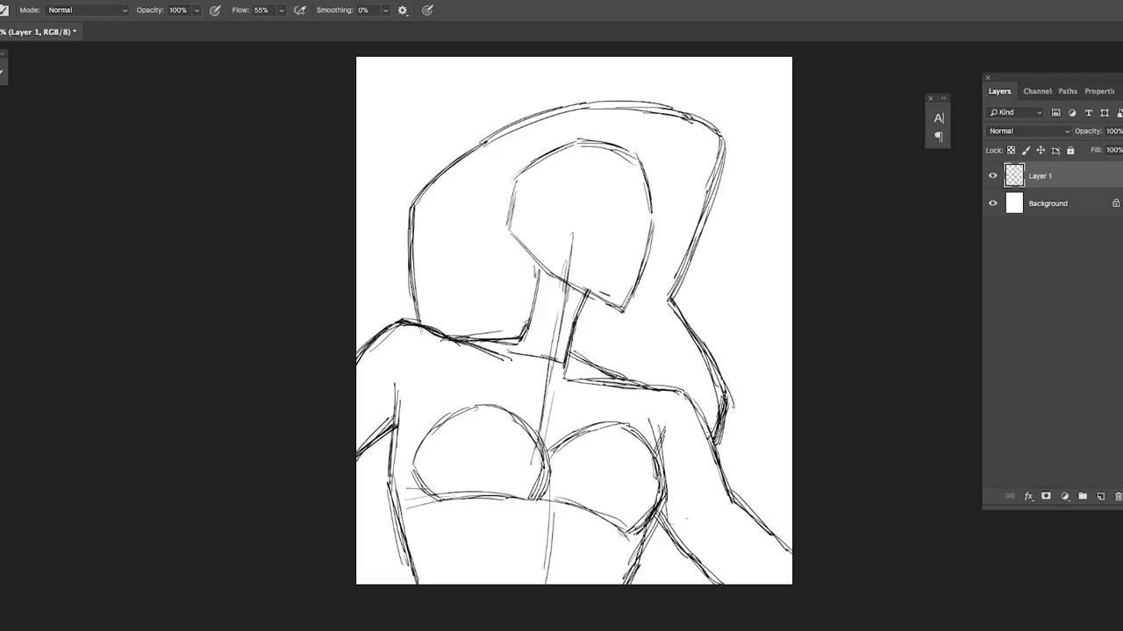
drag(474, 230, 513, 188)
drag(516, 190, 625, 154)
- Draw the two almond-shaped eyes with thick lashes inside the face
scroll(625, 194, up, 5)
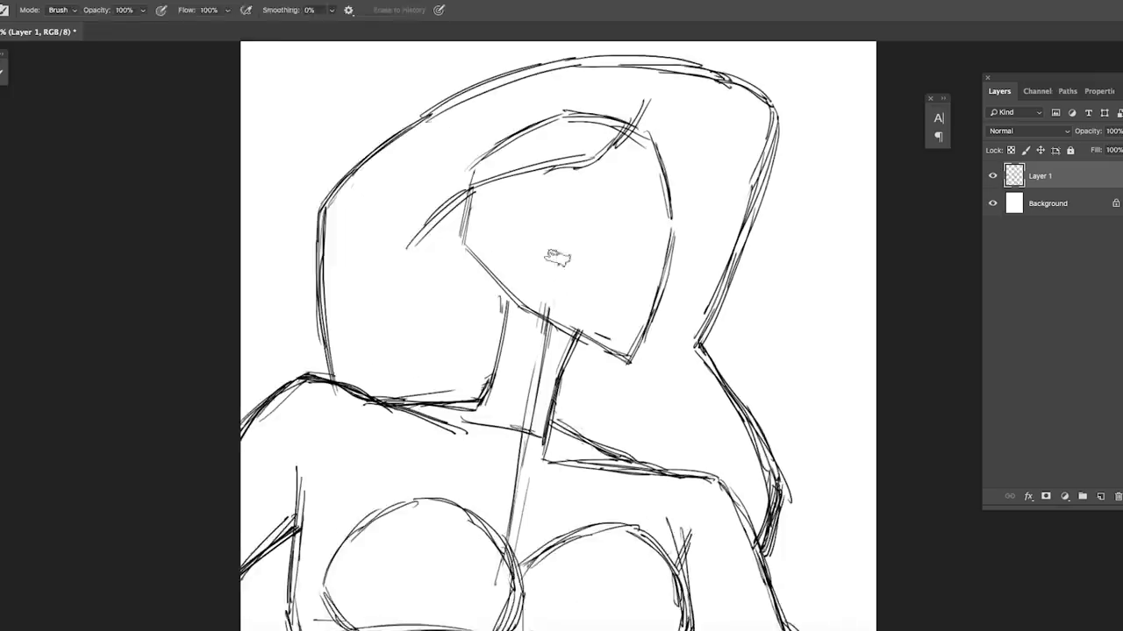
drag(658, 189, 639, 219)
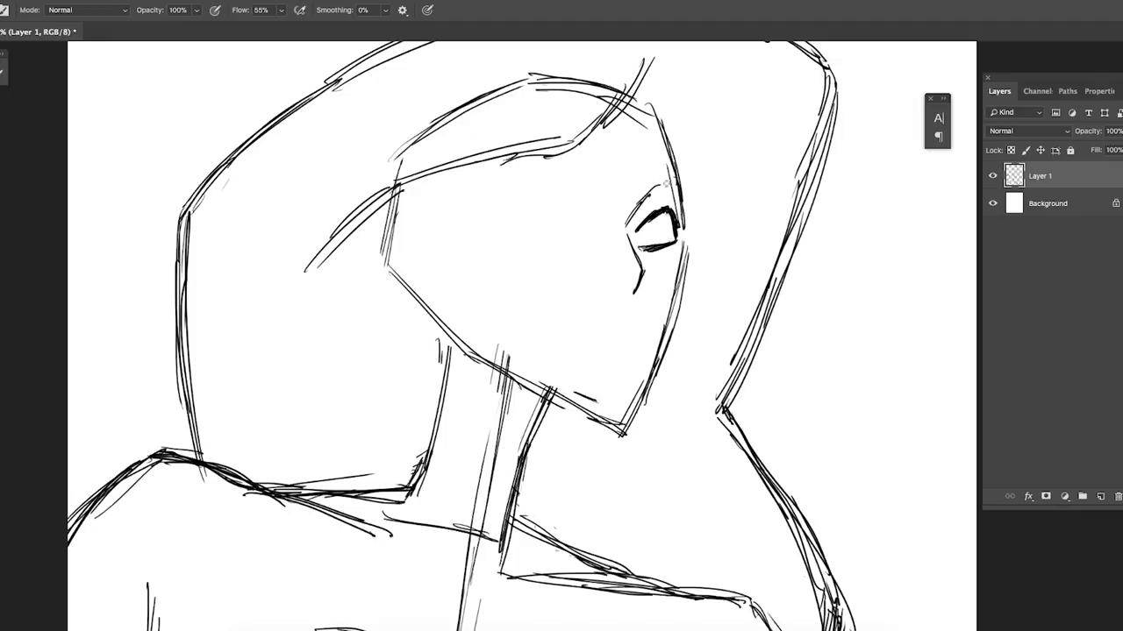
drag(642, 200, 679, 184)
key(h)
click(489, 213)
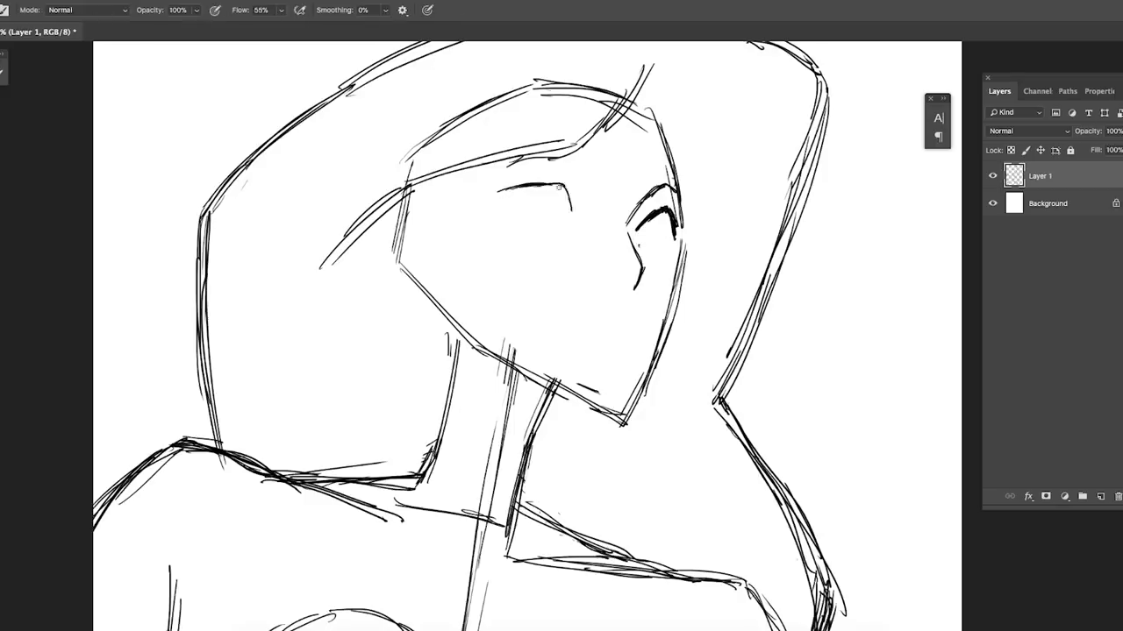
drag(489, 193, 561, 187)
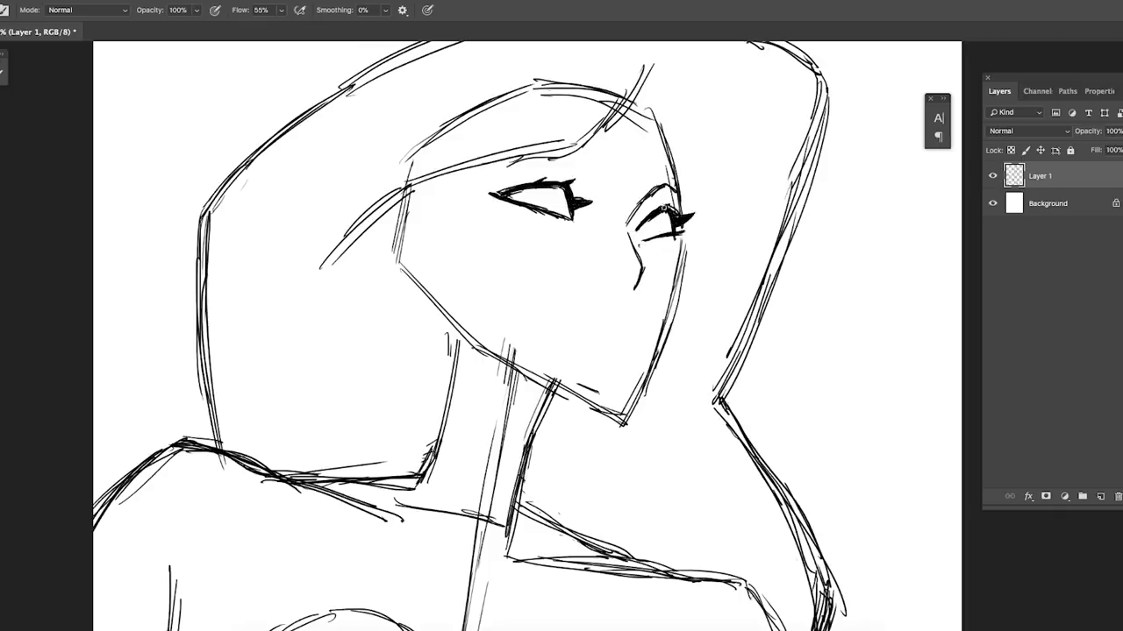
- Draw the arched eyebrow above the near eye and redo the top of the nose bridge
key(h)
click(697, 201)
mouse_move(442, 216)
mouse_down()
mouse_move(577, 226)
mouse_move(431, 221)
mouse_up()
key(h)
click(386, 394)
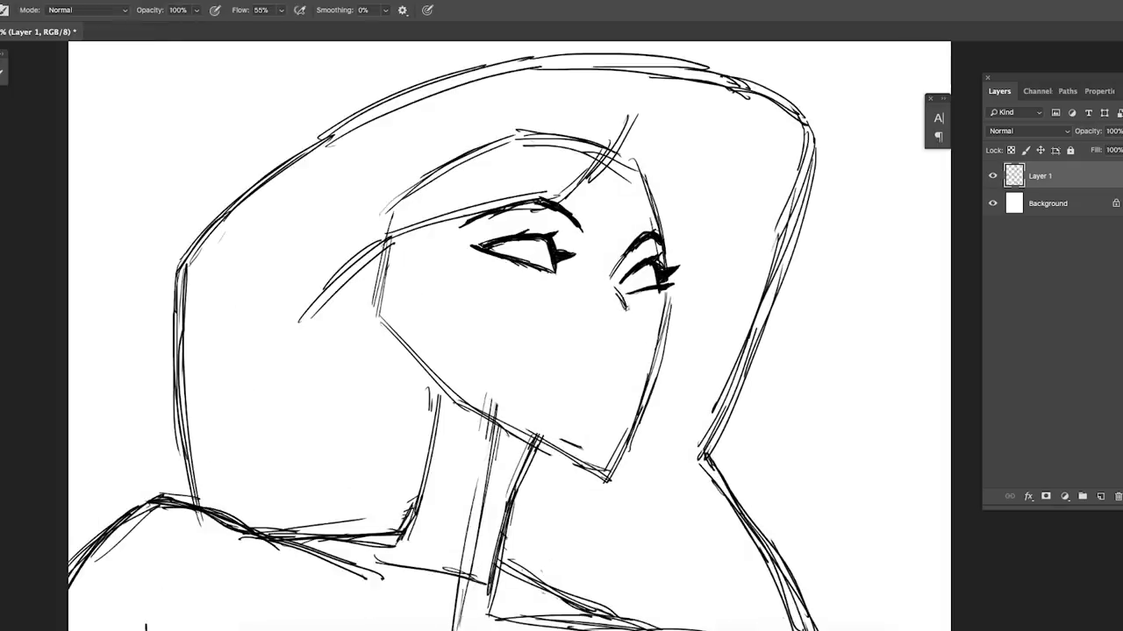
- Draw the nose and the slightly parted lips
scroll(633, 303, down, 1)
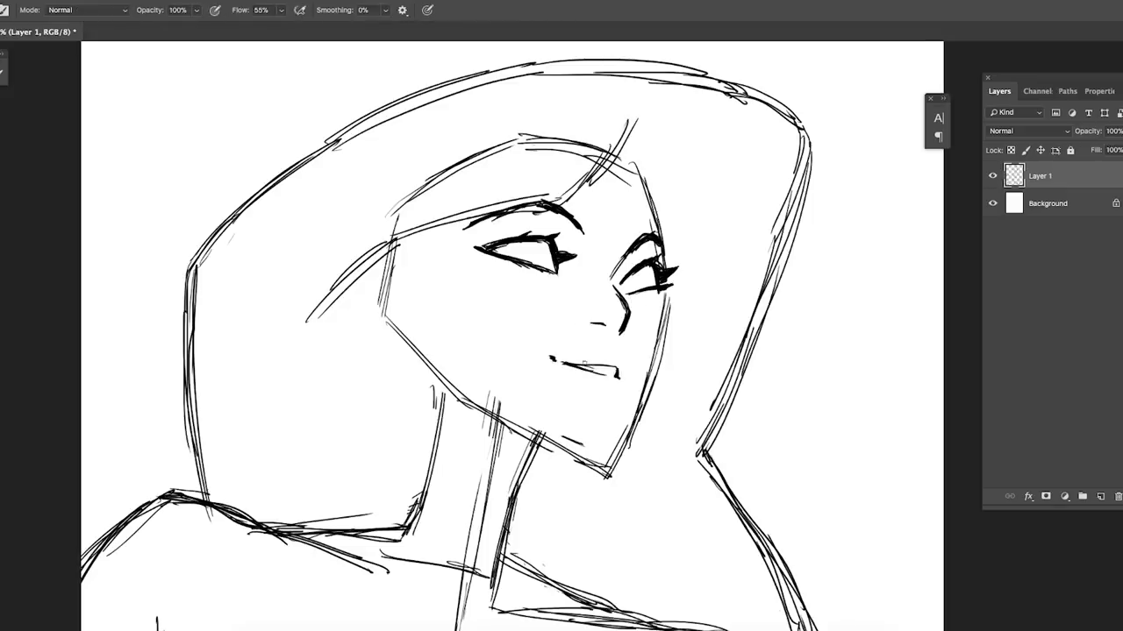
key(h)
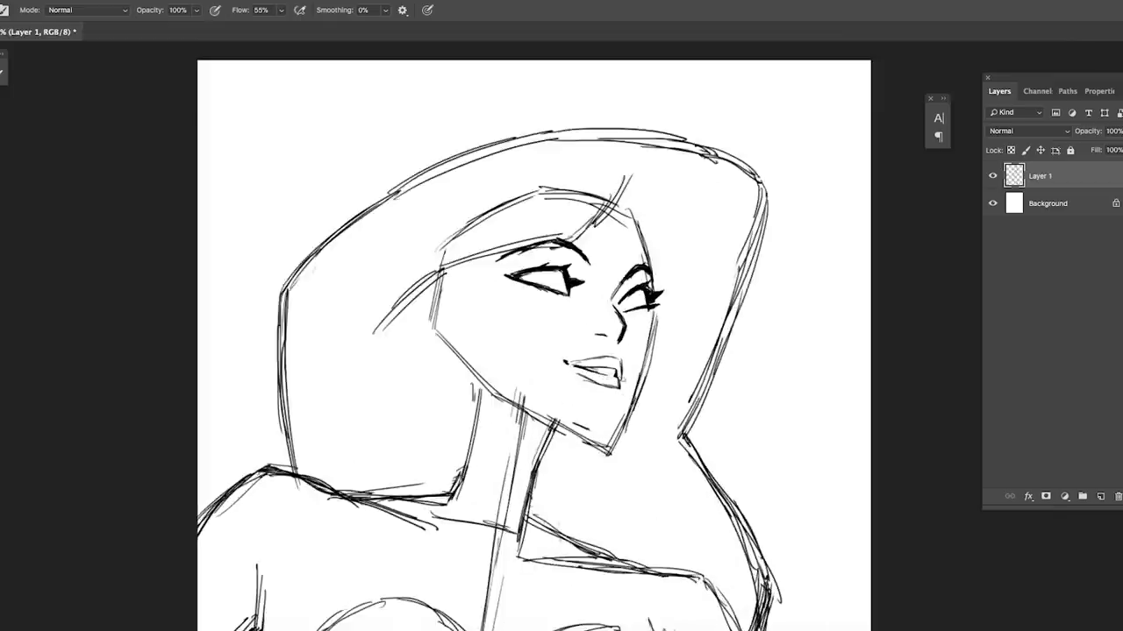
scroll(555, 390, down, 1)
scroll(635, 284, up, 1)
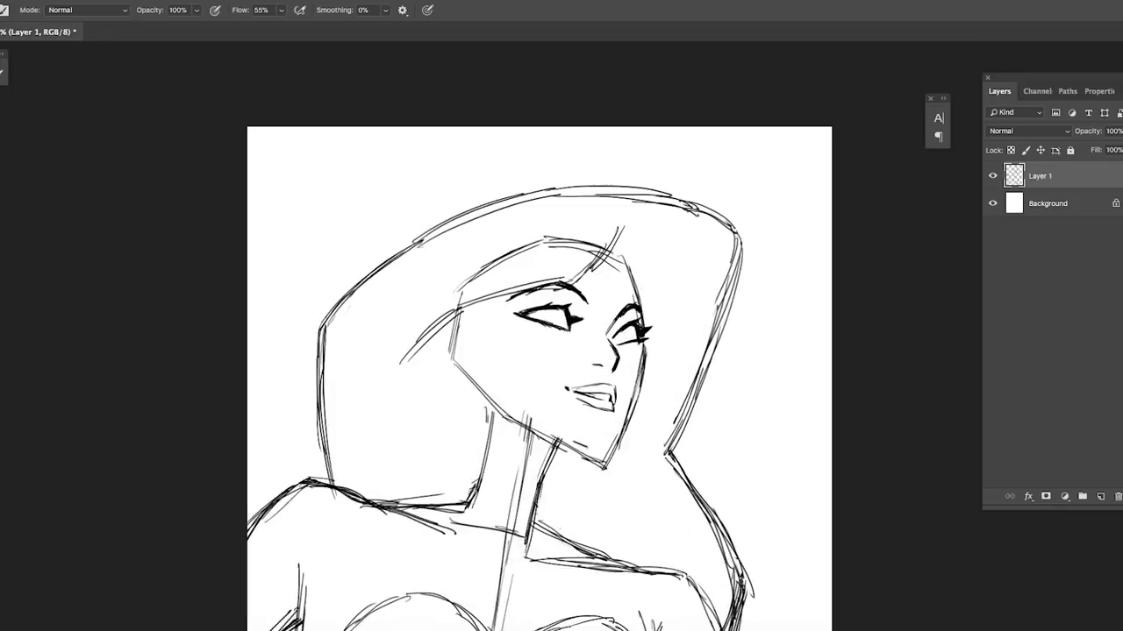
- Redraw the far cheek, chin and jawline with darker strokes, erasing the rough lines around them
drag(640, 388, 614, 440)
key(e)
drag(638, 359, 607, 465)
key(b)
drag(639, 387, 605, 452)
mouse_move(487, 405)
mouse_down()
mouse_move(598, 462)
mouse_move(566, 451)
mouse_up()
key(e)
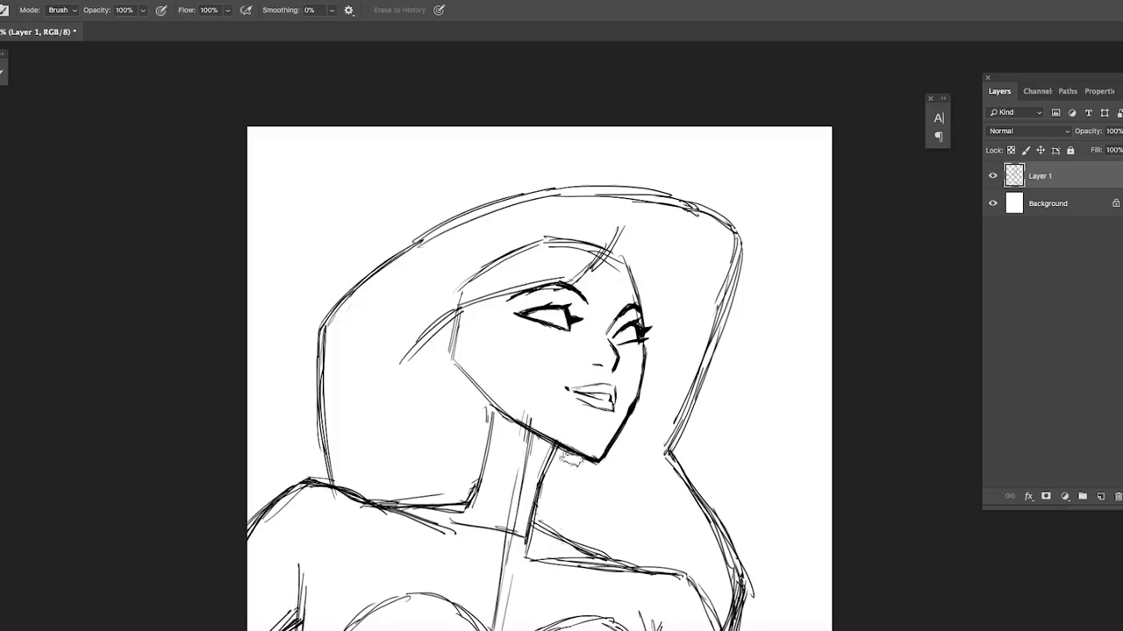
- Darken the forehead contour, the back of the jaw and the neck line
key(b)
drag(641, 266, 630, 326)
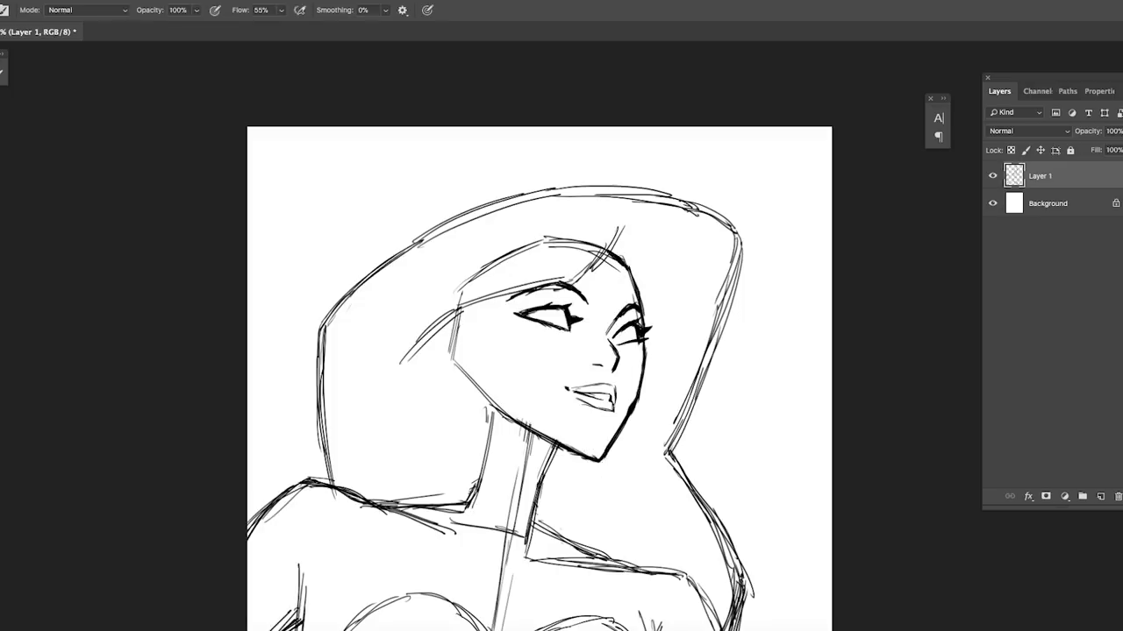
scroll(540, 379, down, 3)
scroll(539, 379, up, 3)
mouse_move(531, 268)
mouse_down()
mouse_move(529, 320)
mouse_move(570, 364)
mouse_up()
drag(601, 396, 614, 433)
- Sketch the left side and point of a V-shaped necklace on the chest and save the document
drag(495, 454, 567, 553)
drag(517, 500, 600, 544)
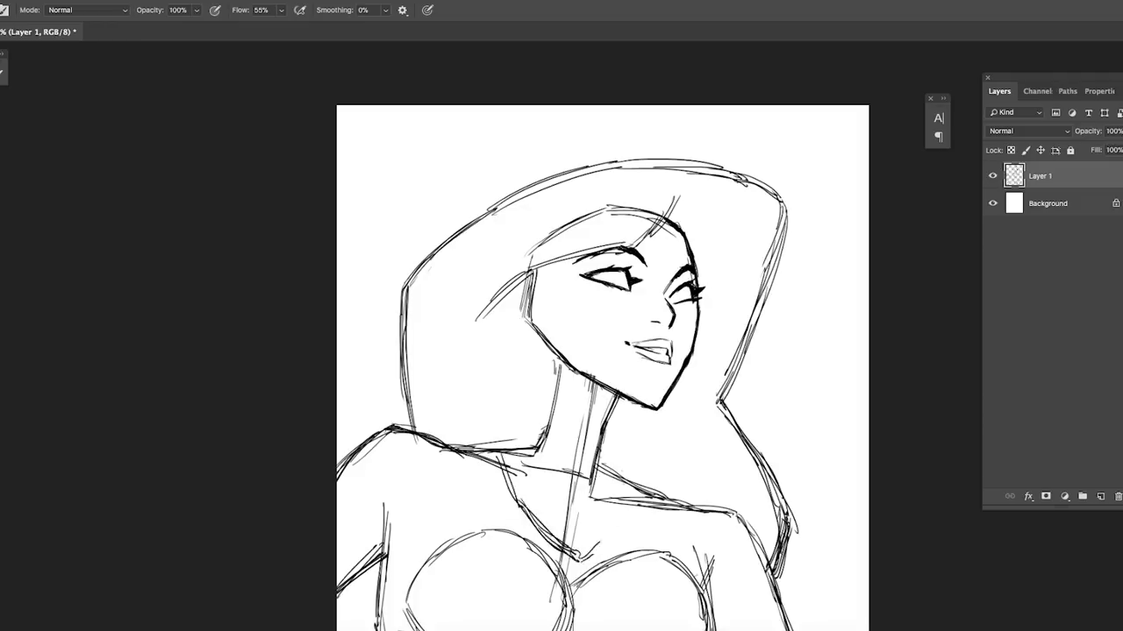
key(ctrl+s)
key(Escape)
- Complete the necklace's outer edge, add its inner V-shaped edge and erase the stray strokes beside it
scroll(614, 351, up, 1)
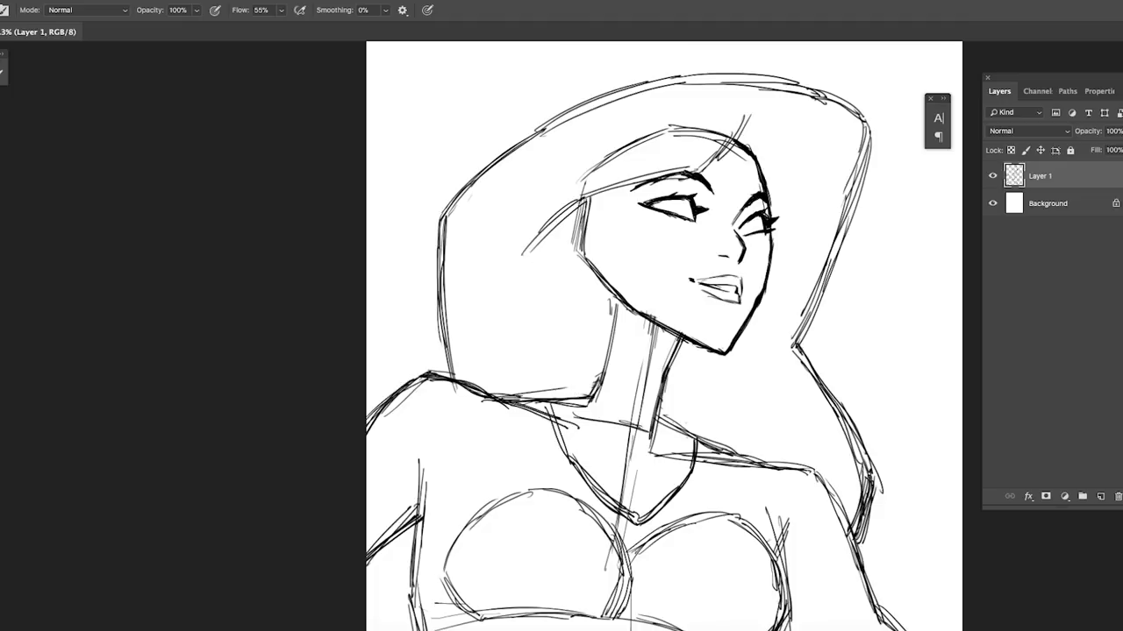
drag(694, 439, 658, 513)
drag(691, 478, 639, 526)
drag(565, 456, 639, 530)
key(e)
drag(536, 412, 565, 456)
key(b)
drag(577, 402, 611, 456)
scroll(637, 351, down, 3)
scroll(637, 352, up, 3)
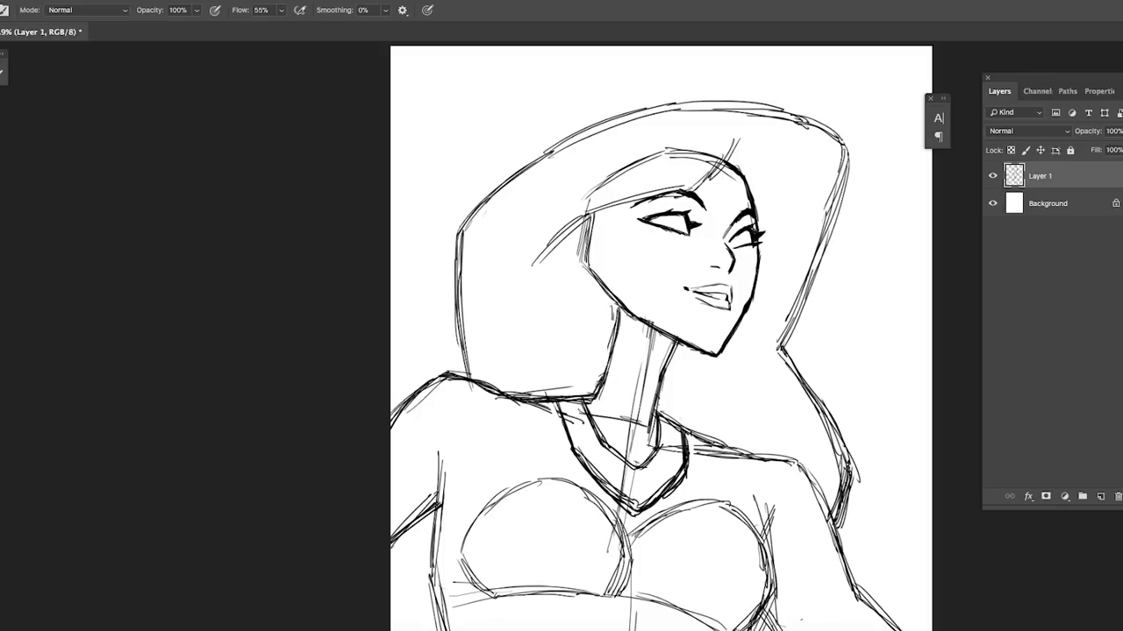
- Redraw the left side of the waist from the bust down to the lower canvas edge
scroll(661, 337, down, 3)
scroll(640, 335, up, 2)
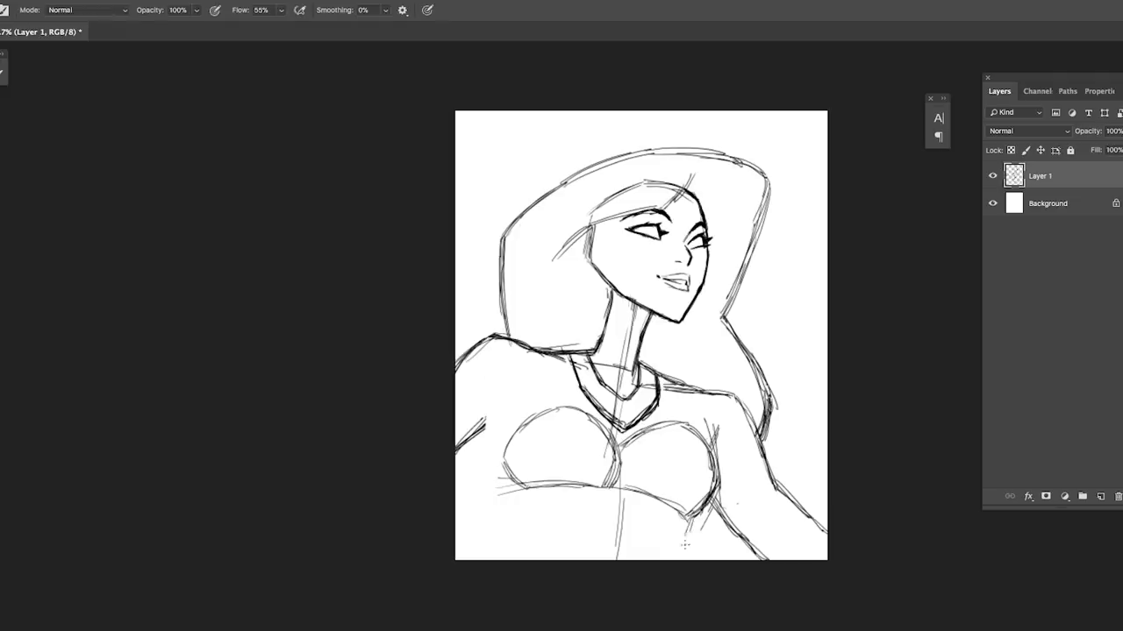
drag(497, 444, 515, 560)
drag(496, 408, 512, 559)
key(ctrl+z)
drag(497, 439, 517, 560)
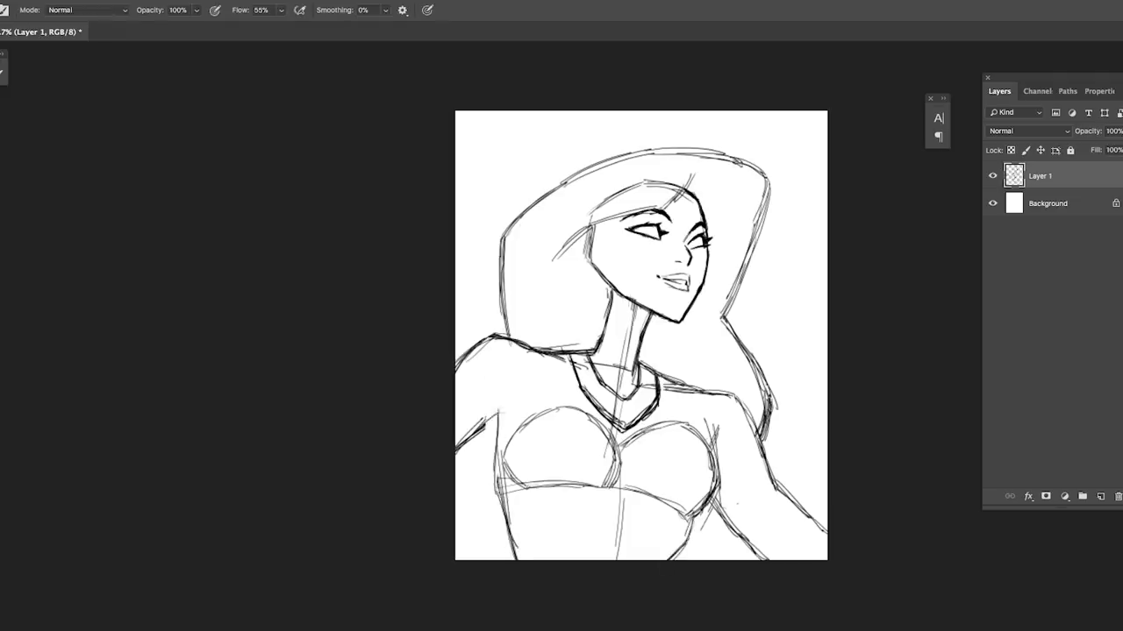
key(ctrl+z)
- Strengthen the arm outlines and add off-shoulder sleeve bands around both upper arms
drag(483, 392, 501, 443)
key(e)
key(b)
mouse_move(730, 392)
mouse_down()
mouse_move(770, 487)
mouse_move(809, 520)
mouse_up()
drag(721, 509, 765, 557)
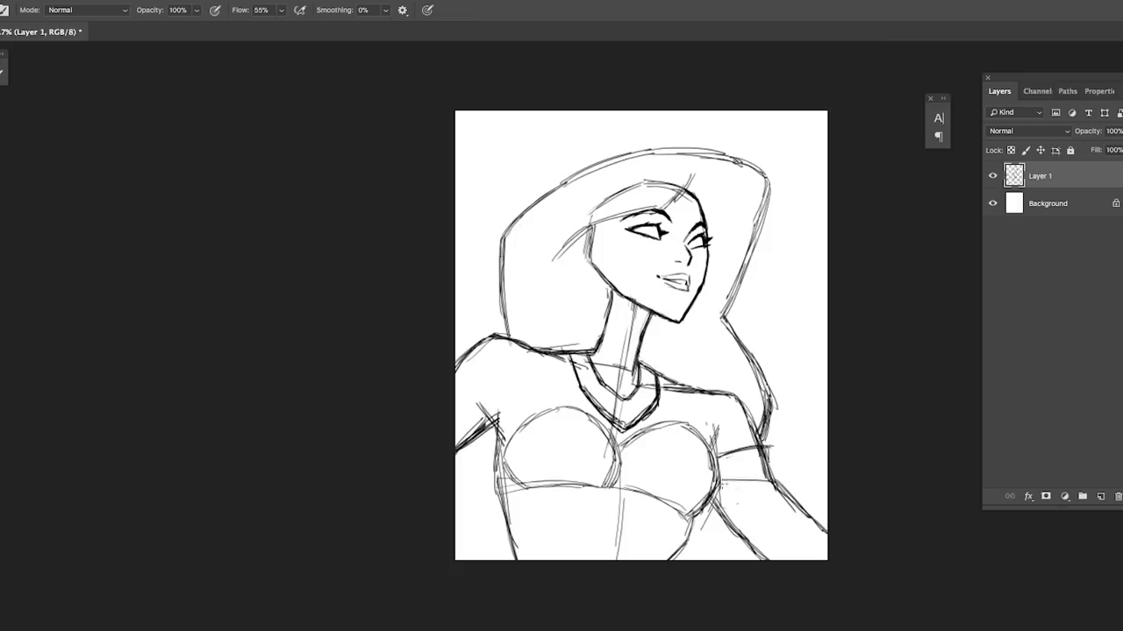
drag(453, 395, 516, 436)
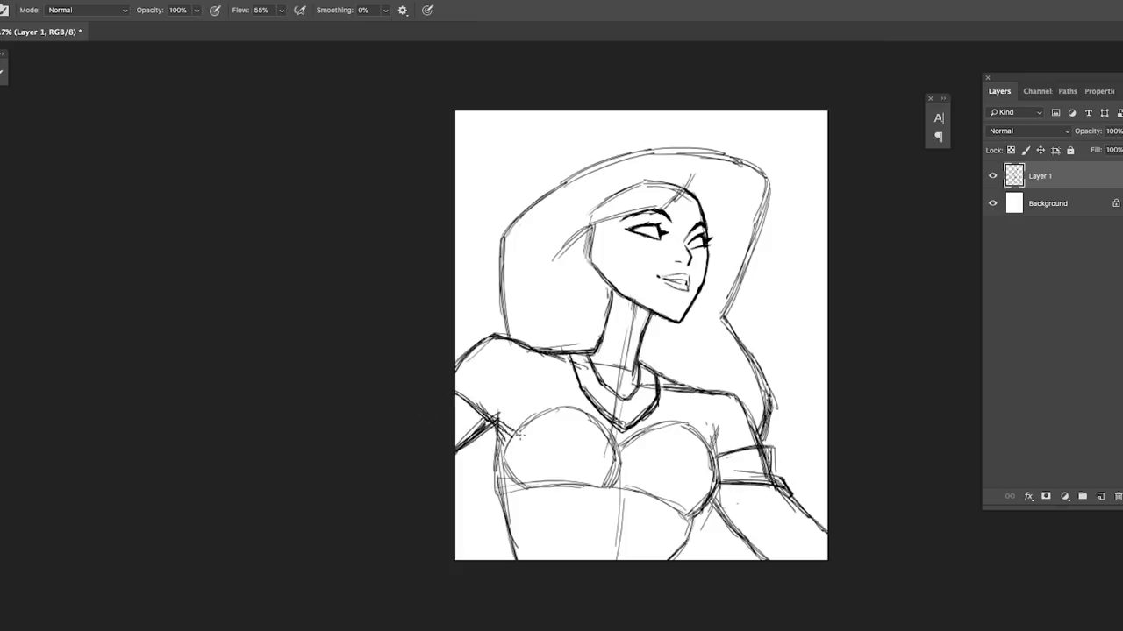
- Draw the ear and the large rounded triangular earrings on both sides of the face
scroll(605, 211, up, 2)
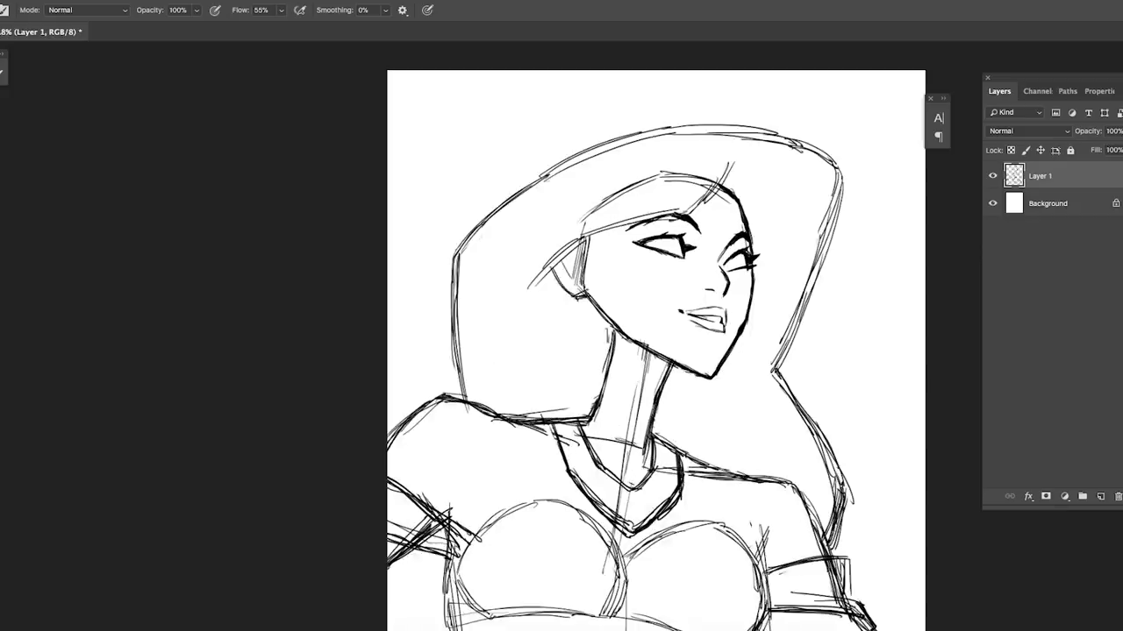
scroll(578, 289, up, 2)
mouse_move(563, 281)
mouse_down()
mouse_move(516, 354)
mouse_move(593, 383)
mouse_move(575, 280)
mouse_move(614, 386)
mouse_move(568, 273)
mouse_up()
scroll(443, 243, down, 2)
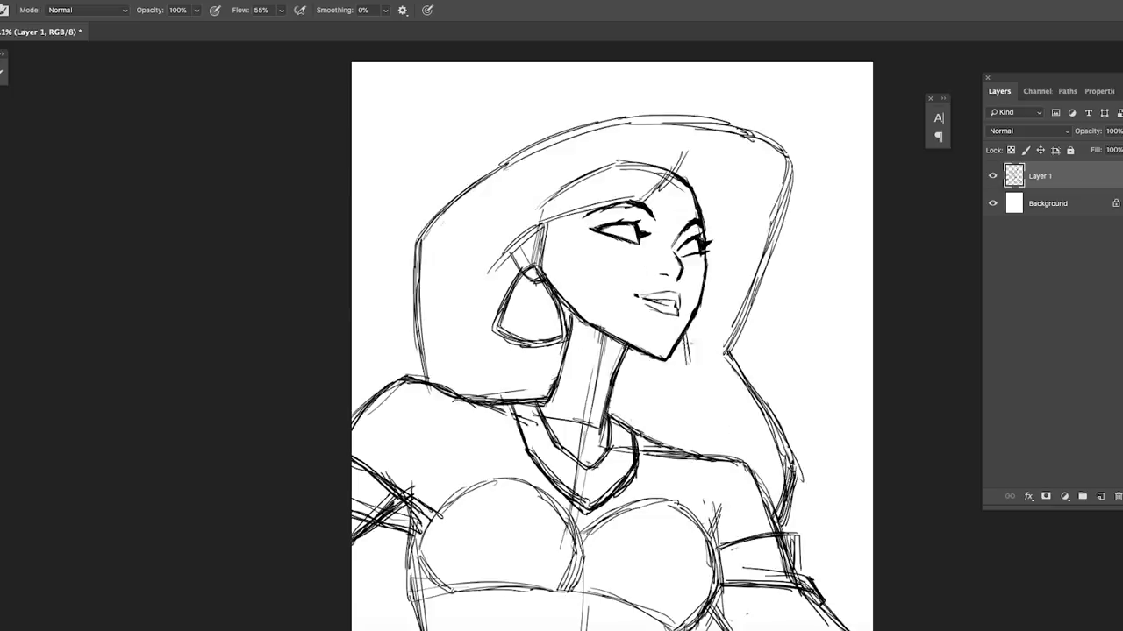
- Darken the hairline with its parting and add fuller strokes along the hair's upper-left contour
mouse_move(537, 232)
mouse_down()
mouse_move(477, 287)
mouse_move(607, 207)
mouse_up()
drag(640, 201, 686, 151)
drag(482, 176, 579, 124)
drag(521, 146, 600, 121)
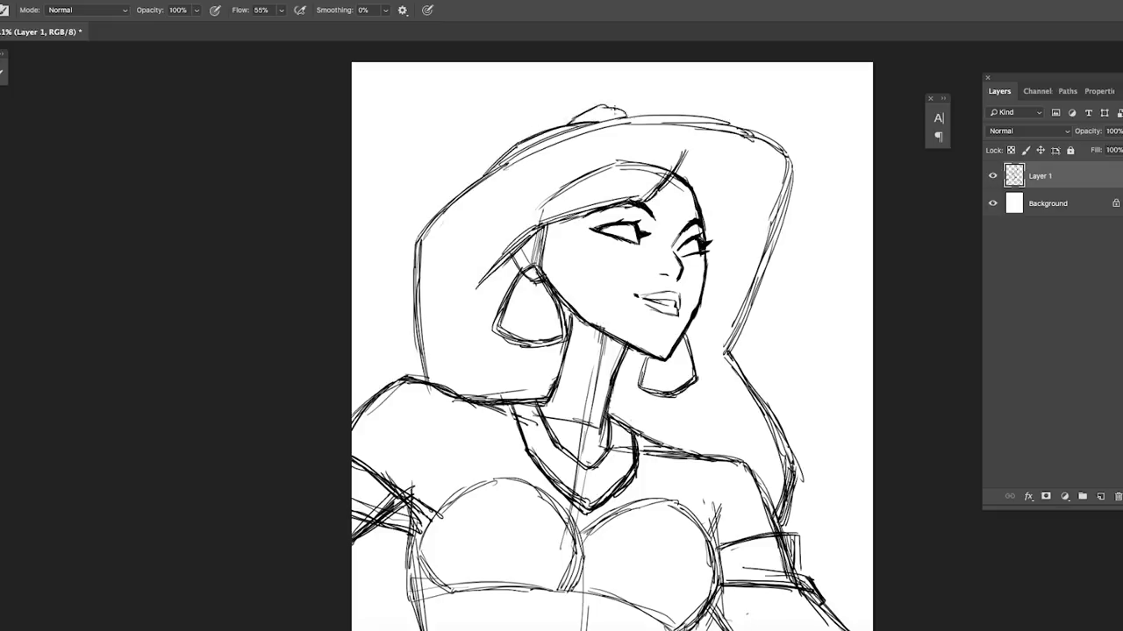
- Thicken the hair outline over the crown and left side, and build up the small bump on top
scroll(562, 120, up, 3)
drag(526, 146, 646, 116)
drag(448, 180, 335, 281)
drag(493, 165, 621, 120)
drag(523, 145, 666, 118)
drag(583, 115, 667, 93)
- Reinforce the whole outer hair contour from the left shoulder over the crown and down the right side
scroll(708, 95, down, 5)
scroll(708, 95, up, 3)
drag(516, 235, 715, 109)
drag(646, 135, 805, 99)
drag(509, 236, 496, 351)
drag(514, 283, 497, 419)
scroll(423, 334, down, 2)
drag(572, 197, 625, 165)
mouse_move(701, 149)
mouse_down()
mouse_move(804, 139)
mouse_move(857, 184)
mouse_up()
mouse_move(858, 175)
mouse_down()
mouse_move(809, 337)
mouse_move(835, 433)
mouse_up()
drag(813, 400, 861, 507)
- Thicken the outline of the near eye
scroll(787, 173, down, 3)
scroll(711, 263, up, 5)
drag(639, 293, 698, 312)
drag(637, 298, 712, 309)
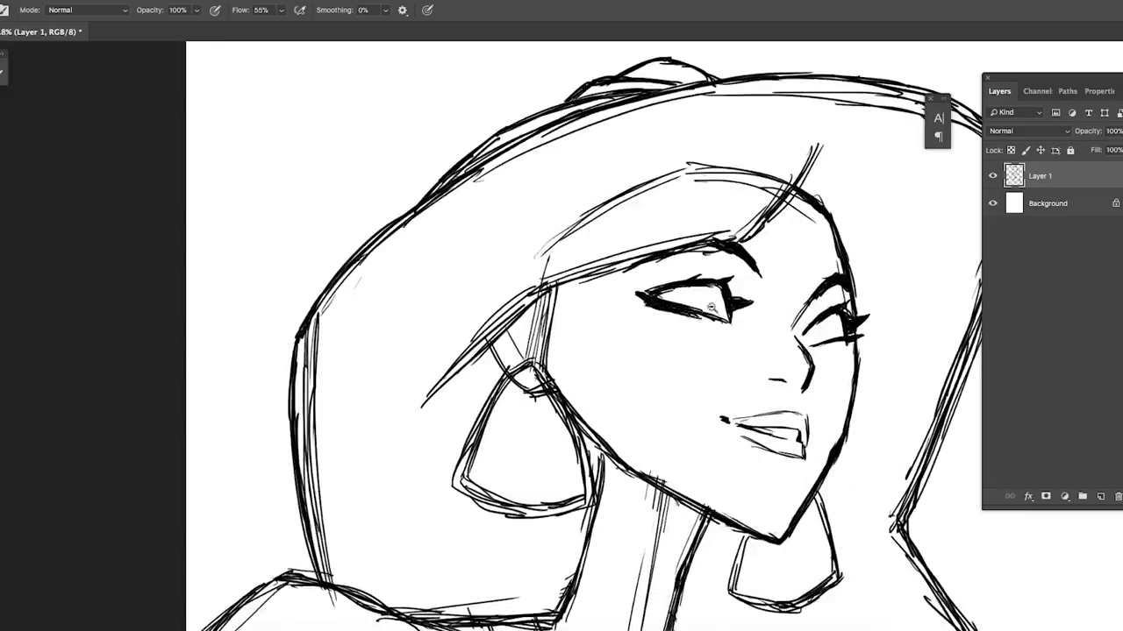
- Draw a hair strand in front of the ear and add inner ear details
scroll(711, 306, down, 5)
scroll(711, 306, up, 3)
drag(586, 219, 549, 263)
drag(551, 233, 544, 285)
scroll(649, 192, up, 3)
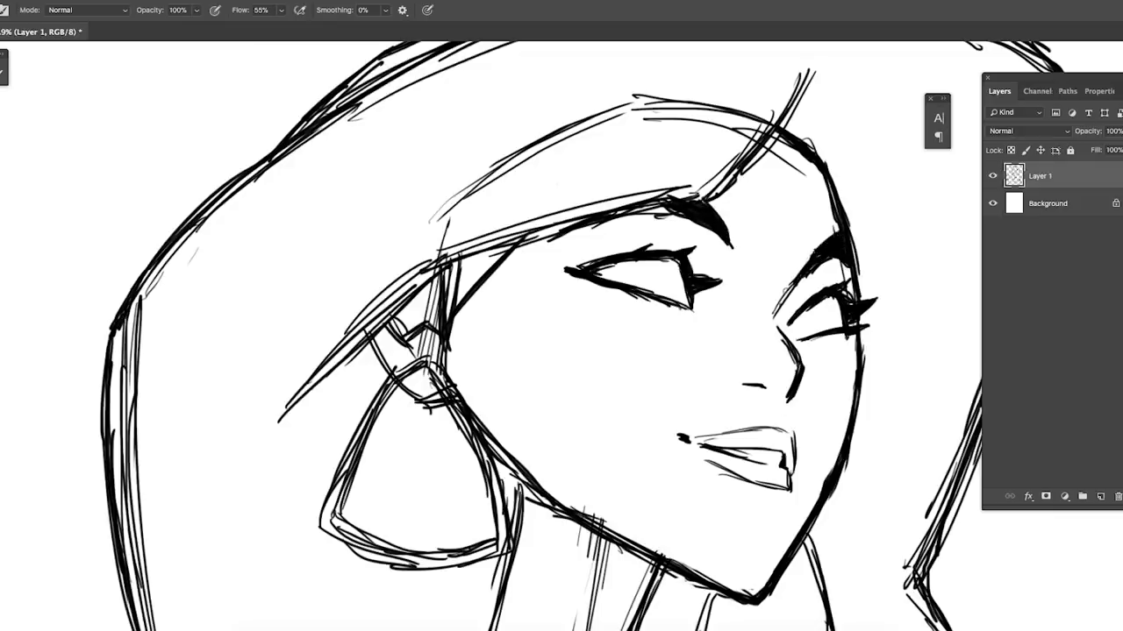
- Scale the whole sketch down slightly and reposition it within the canvas using Free Transform
scroll(649, 192, down, 5)
scroll(678, 100, up, 3)
key(l)
scroll(678, 100, down, 3)
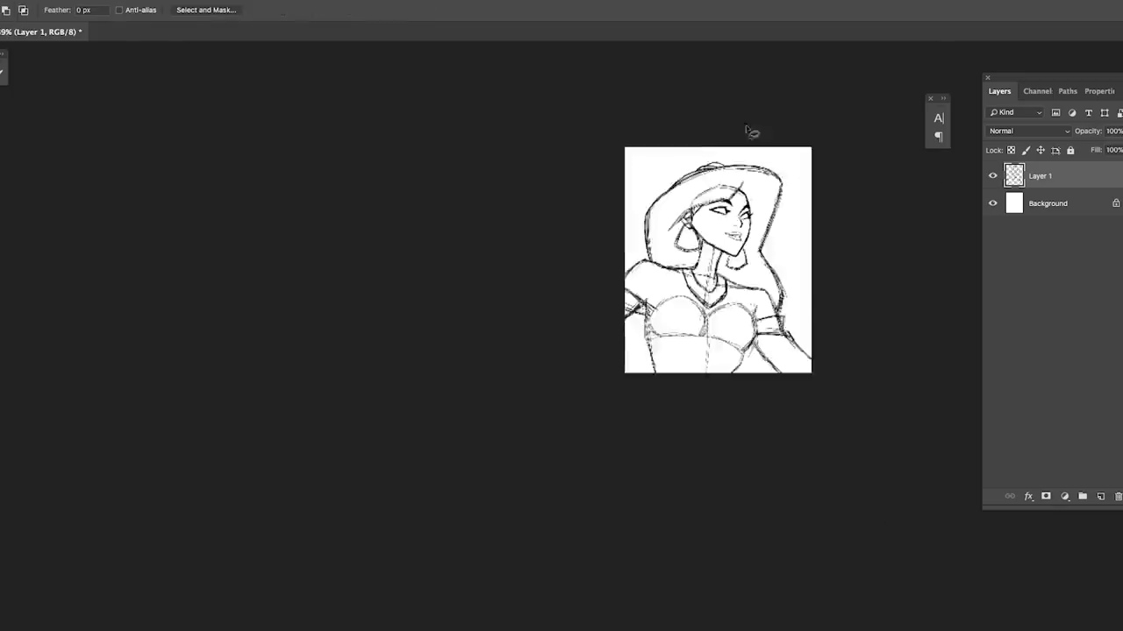
key(ctrl+t)
drag(853, 459, 839, 453)
drag(675, 272, 746, 254)
key(Return)
- Extend the arm outlines to the canvas edges and clean up the off-shoulder sleeve cuffs
key(b)
scroll(531, 280, up, 1)
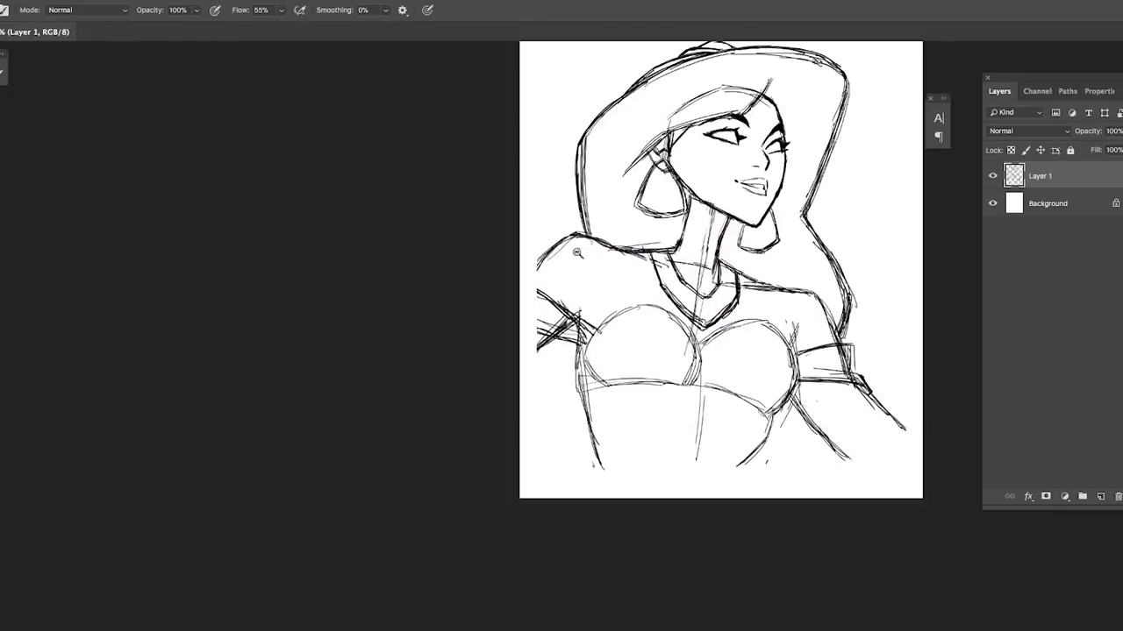
scroll(513, 373, up, 2)
scroll(514, 373, down, 1)
drag(612, 456, 686, 529)
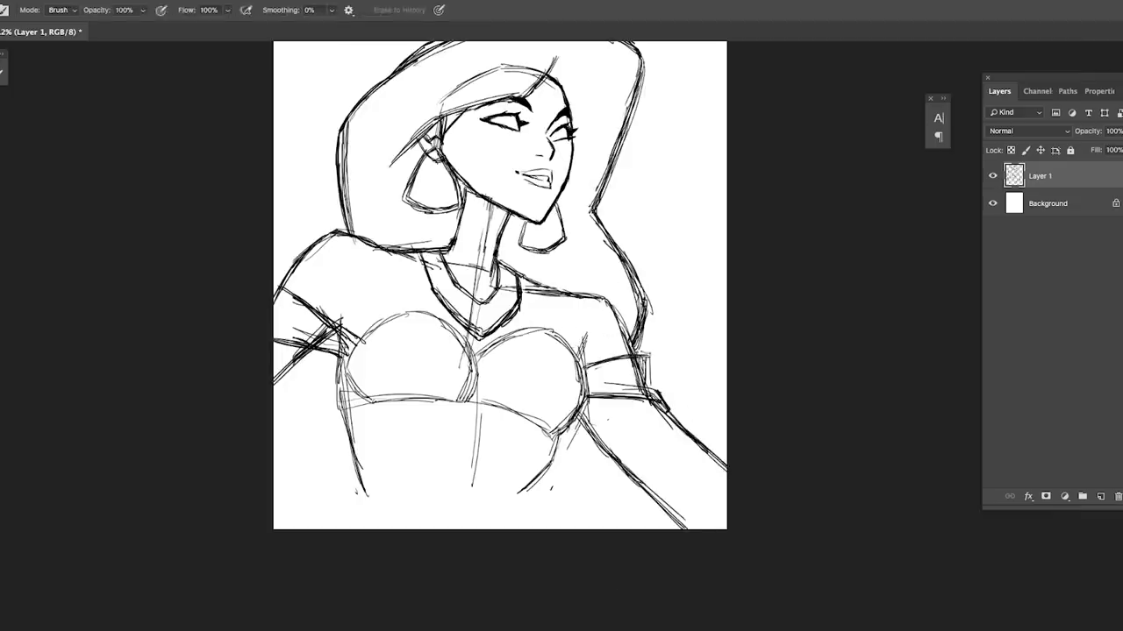
scroll(636, 373, up, 3)
scroll(491, 377, down, 3)
scroll(492, 378, up, 1)
scroll(481, 379, down, 1)
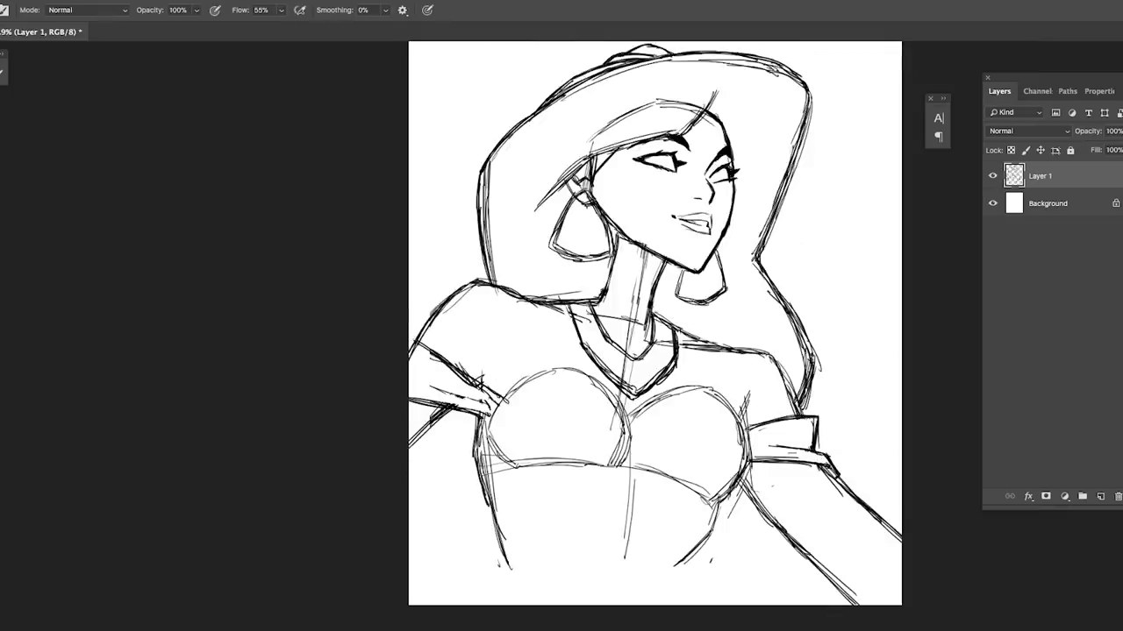
- Sketch the top's lower hem below the bust, curving up to a peak at the centre line
scroll(654, 323, down, 1)
drag(569, 459, 672, 472)
drag(627, 429, 699, 489)
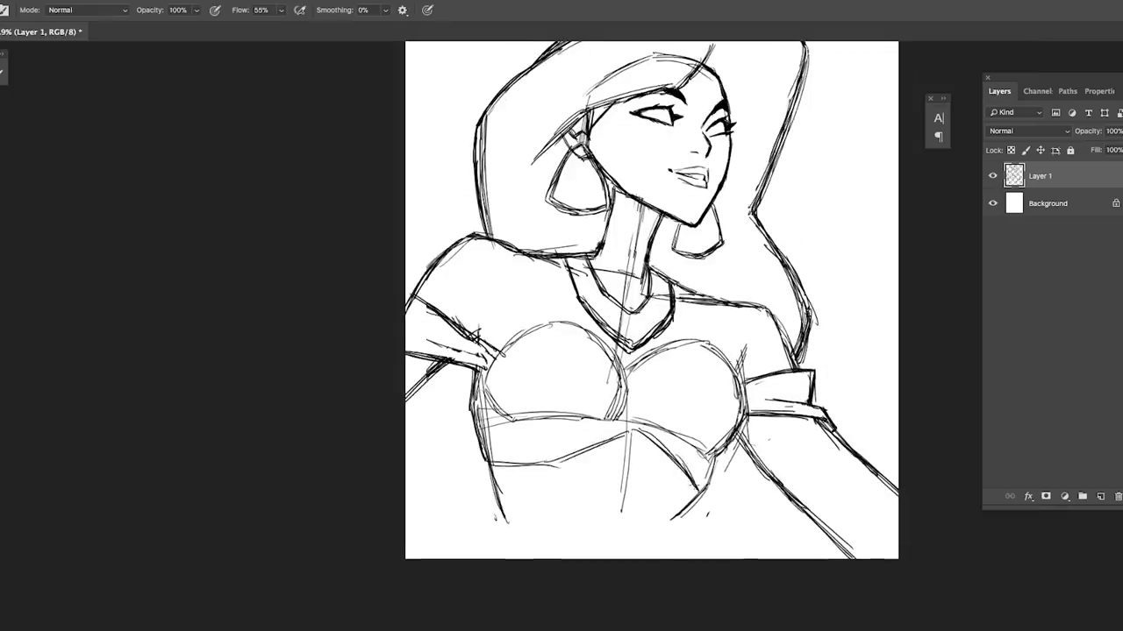
- Darken the top's lower hem and sketch both sides of the waist down towards the hips
drag(491, 459, 593, 448)
drag(482, 441, 511, 542)
drag(488, 474, 513, 544)
drag(714, 479, 677, 557)
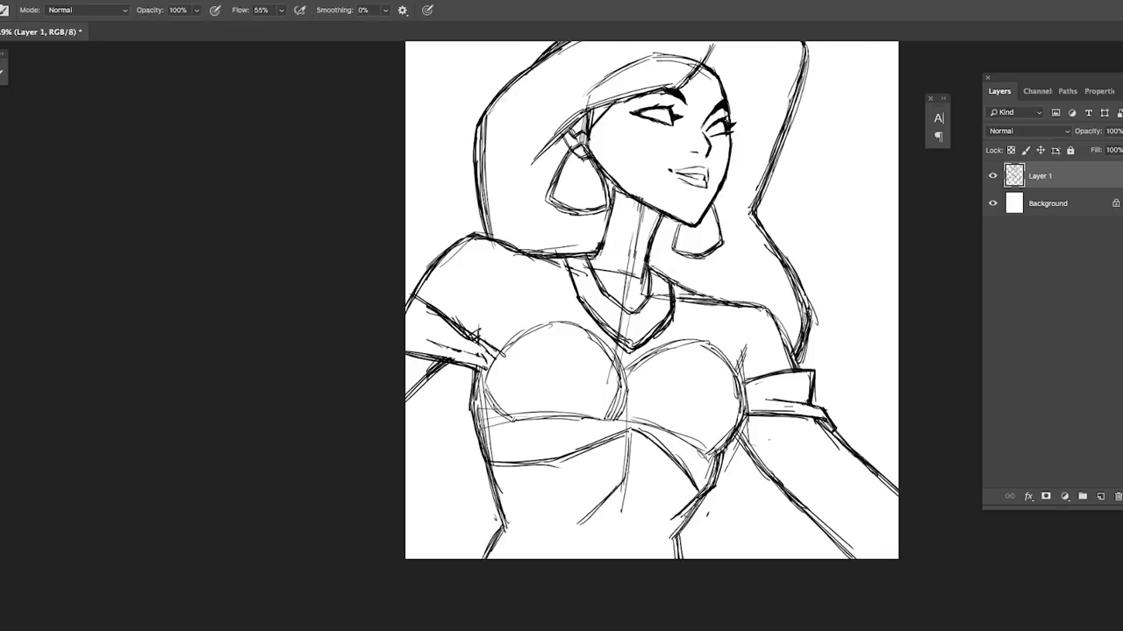
- Erase stray construction marks around the belly centre line and the hip contours
key(e)
drag(686, 492, 682, 514)
drag(633, 452, 625, 509)
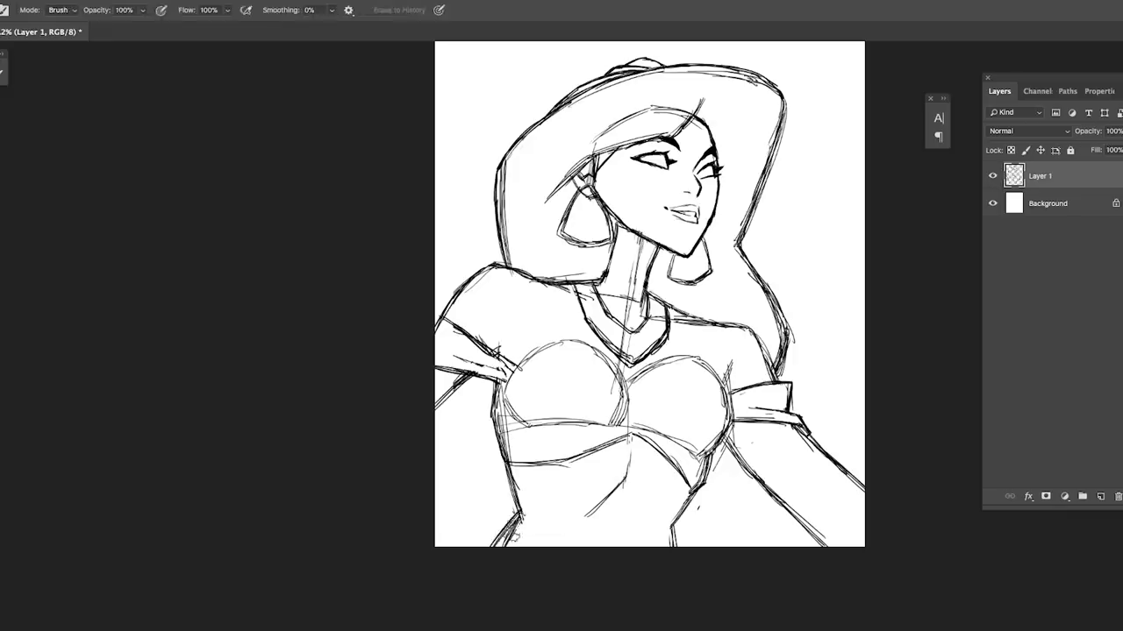
drag(509, 542, 530, 512)
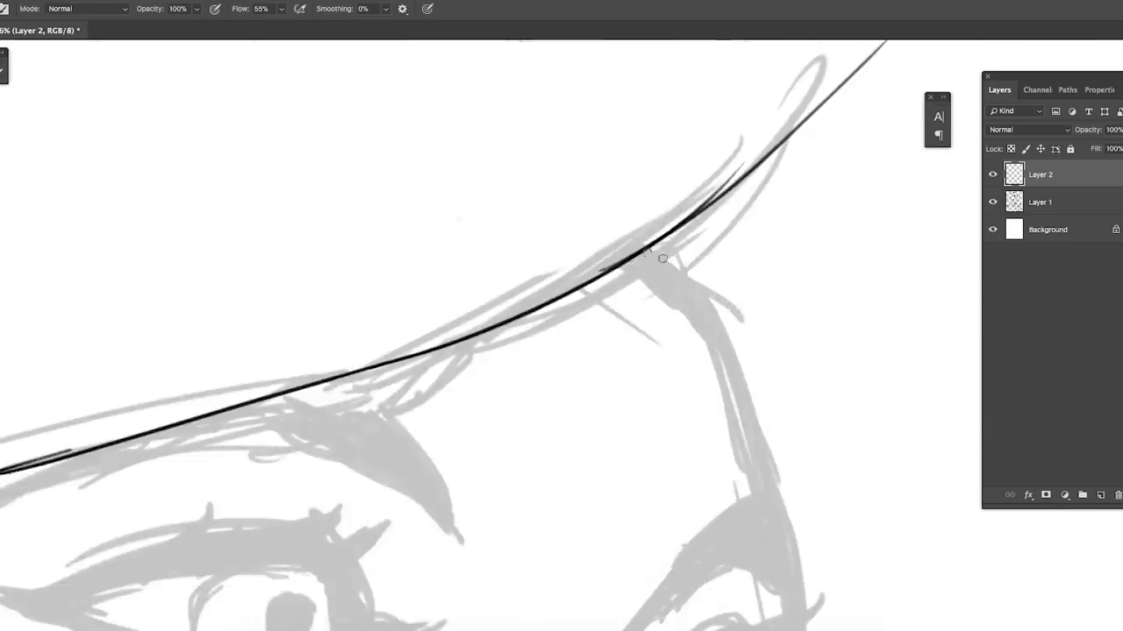
- Ink the forehead and side-of-face contour over the faded sketch on Layer 2
drag(658, 257, 750, 434)
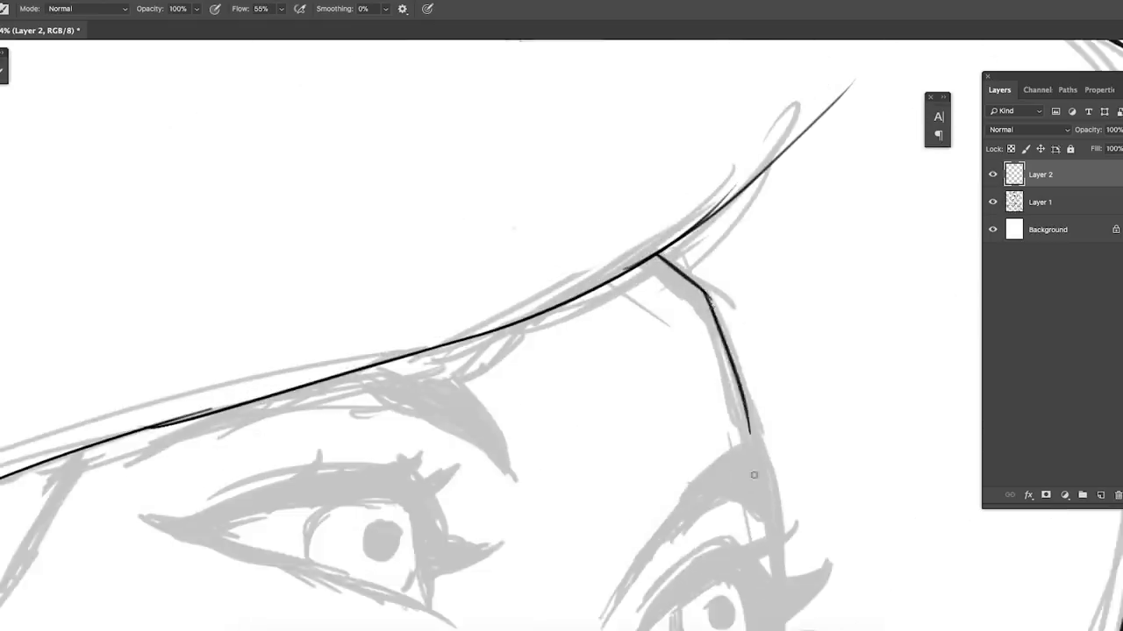
drag(719, 175, 722, 325)
mouse_move(735, 167)
mouse_down()
mouse_move(742, 324)
mouse_move(628, 553)
mouse_up()
drag(710, 414, 624, 560)
- Ink the remaining contours of the face, hair and body with clean lines on Layer 2
key(h)
mouse_move(624, 559)
mouse_down()
mouse_move(709, 459)
mouse_move(562, 333)
mouse_up()
mouse_move(439, 356)
mouse_down()
mouse_move(504, 430)
mouse_move(332, 390)
mouse_up()
mouse_move(337, 379)
mouse_down()
mouse_move(601, 514)
mouse_move(690, 400)
mouse_move(748, 290)
mouse_up()
scroll(604, 514, up, 2)
scroll(567, 518, down, 2)
drag(745, 474, 658, 575)
scroll(733, 474, down, 3)
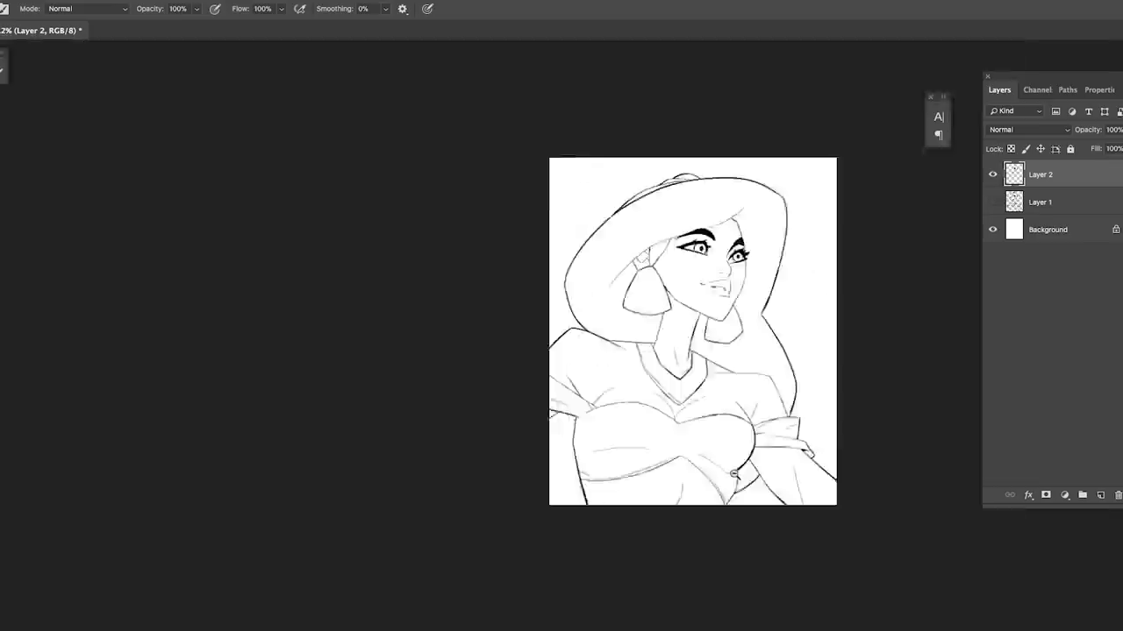
- Thicken the line from beneath the right side of the bust down the waist
scroll(733, 474, up, 3)
drag(768, 433, 760, 507)
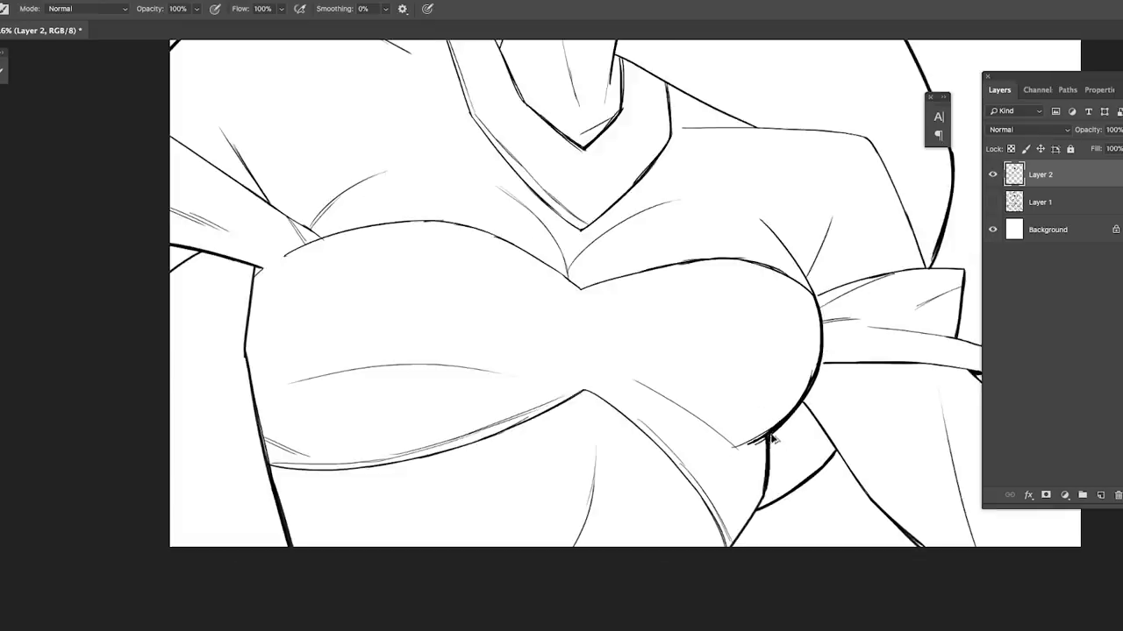
scroll(772, 439, down, 3)
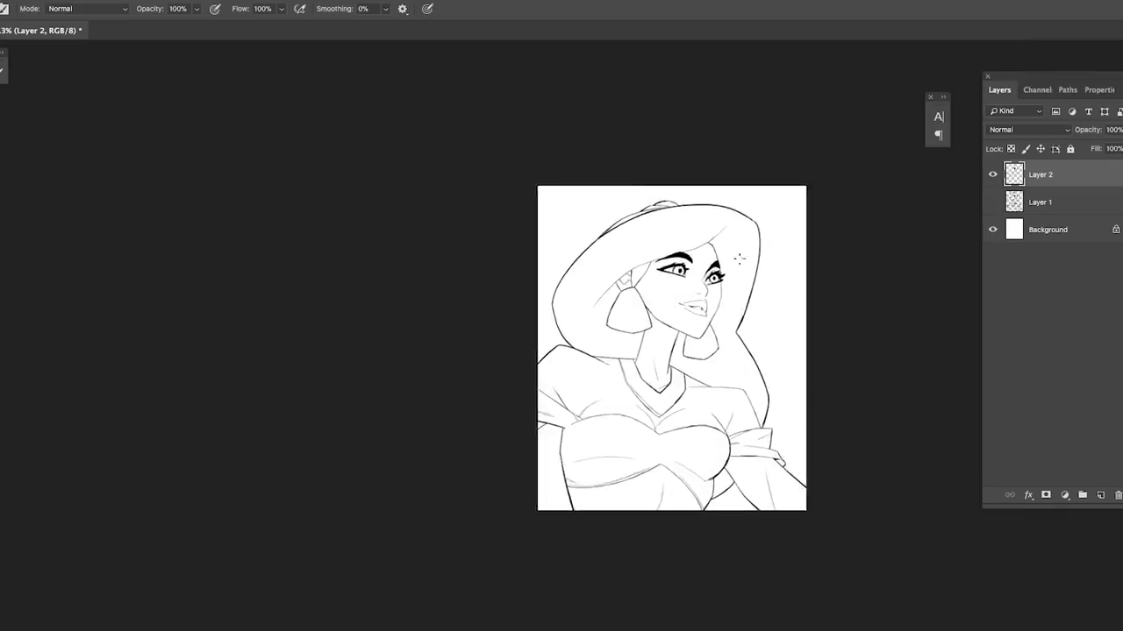
scroll(701, 324, down, 1)
scroll(728, 307, up, 2)
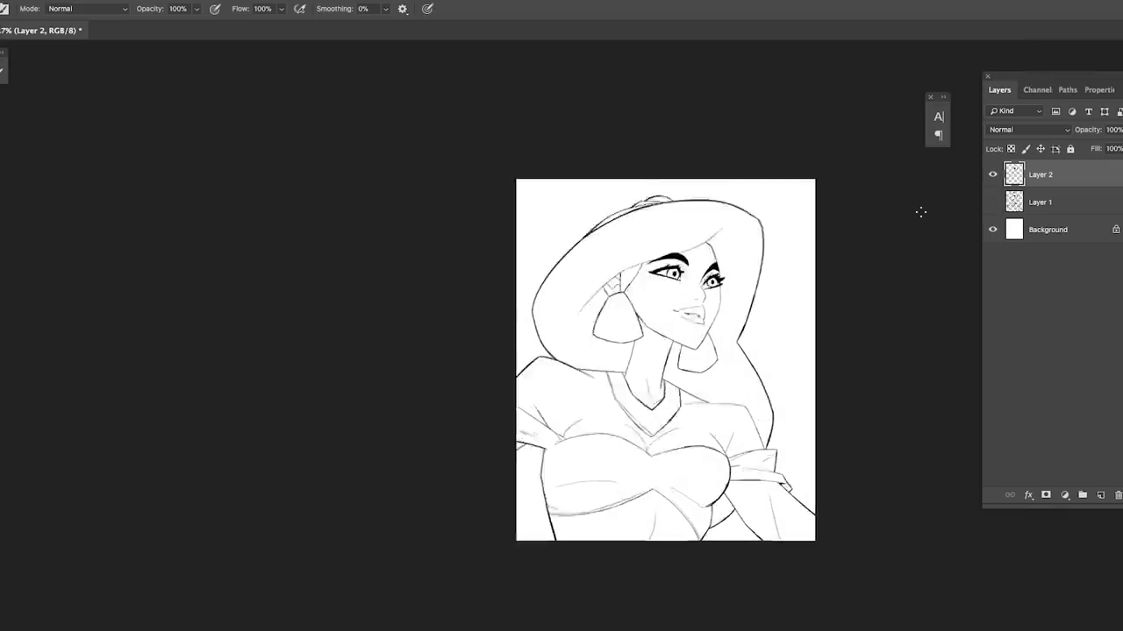
- Select the figure's silhouette with the Magic Wand and add a new layer beneath the line art
key(w)
click(491, 193)
click(389, 190)
click(1101, 496)
key(Return)
key(b)
- Name the new layer color hold and the line layer lineart, and fill the figure's silhouette with grey
double_click(1044, 202)
text(color hold)
double_click(1040, 174)
text(lineart)
key(Return)
key(alt+BackSpace)
key(ctrl+d)
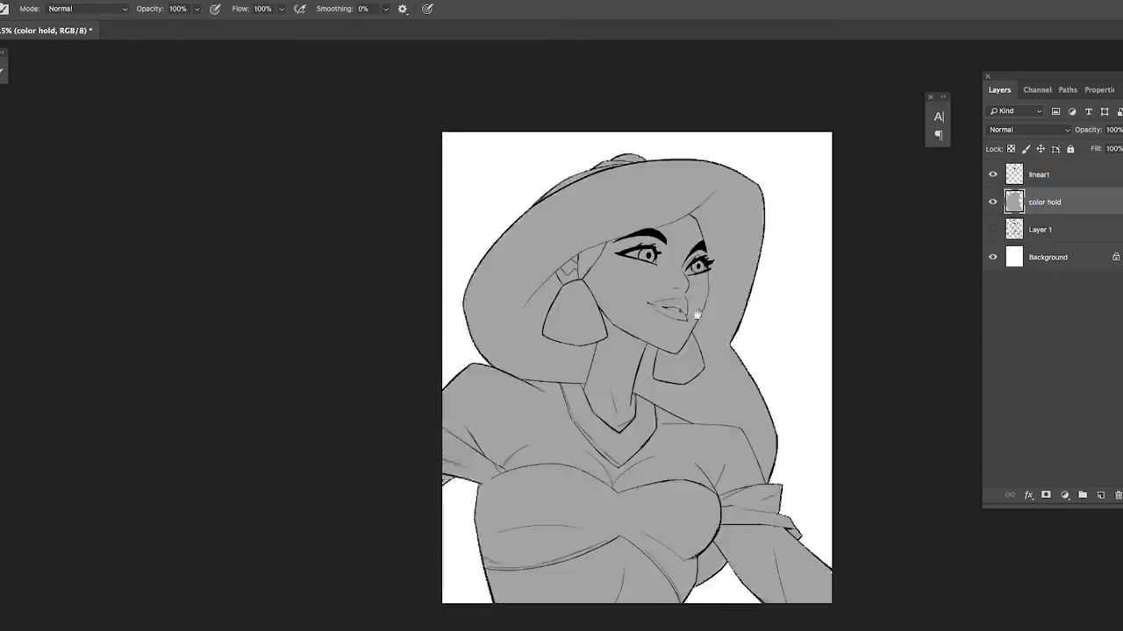
- Add a new layer clipped to the color hold layer and choose a brush for painting the light
scroll(636, 368, down, 2)
scroll(636, 368, up, 2)
key(ctrl+shift+alt+n)
key(ctrl+alt+g)
right_click(612, 342)
scroll(789, 526, down, 2)
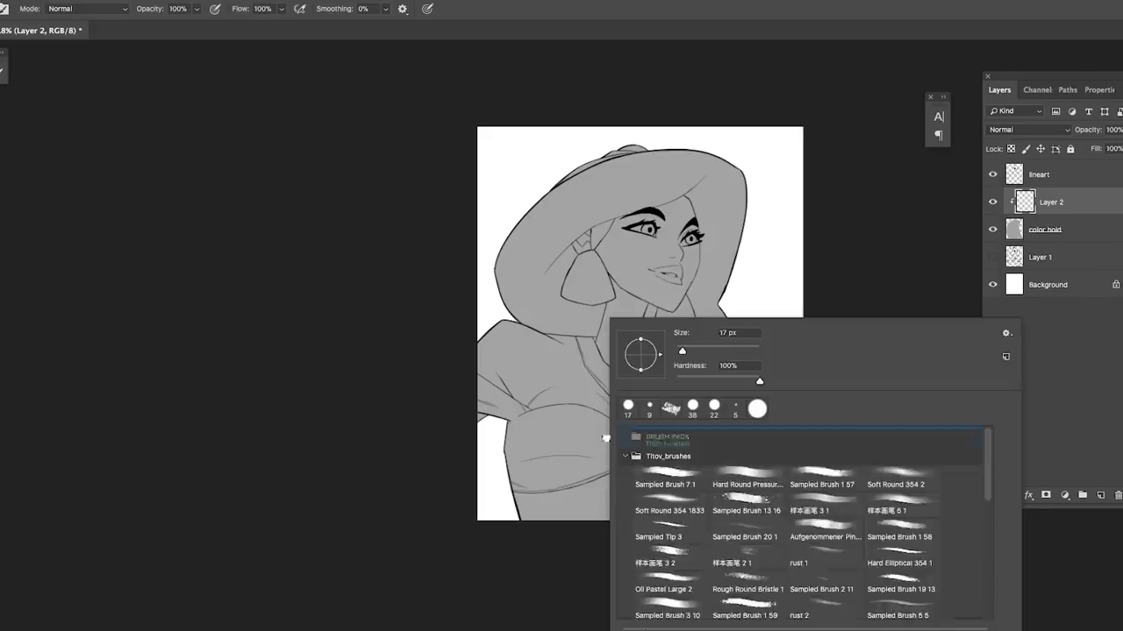
key(Return)
- Paint hard-edged white light on the left shoulder, left side of the bust and waist of the figure
scroll(559, 383, up, 1)
mouse_move(509, 427)
mouse_down()
mouse_move(563, 405)
mouse_move(581, 431)
mouse_move(513, 456)
mouse_move(556, 430)
mouse_move(497, 474)
mouse_up()
mouse_move(567, 447)
mouse_down()
mouse_move(507, 527)
mouse_move(581, 438)
mouse_move(562, 448)
mouse_up()
scroll(507, 526, down, 1)
drag(482, 327, 457, 372)
drag(529, 404, 488, 425)
mouse_move(480, 384)
mouse_down()
mouse_move(496, 442)
mouse_move(489, 419)
mouse_up()
key(e)
key(b)
scroll(439, 443, down, 5)
scroll(512, 440, up, 5)
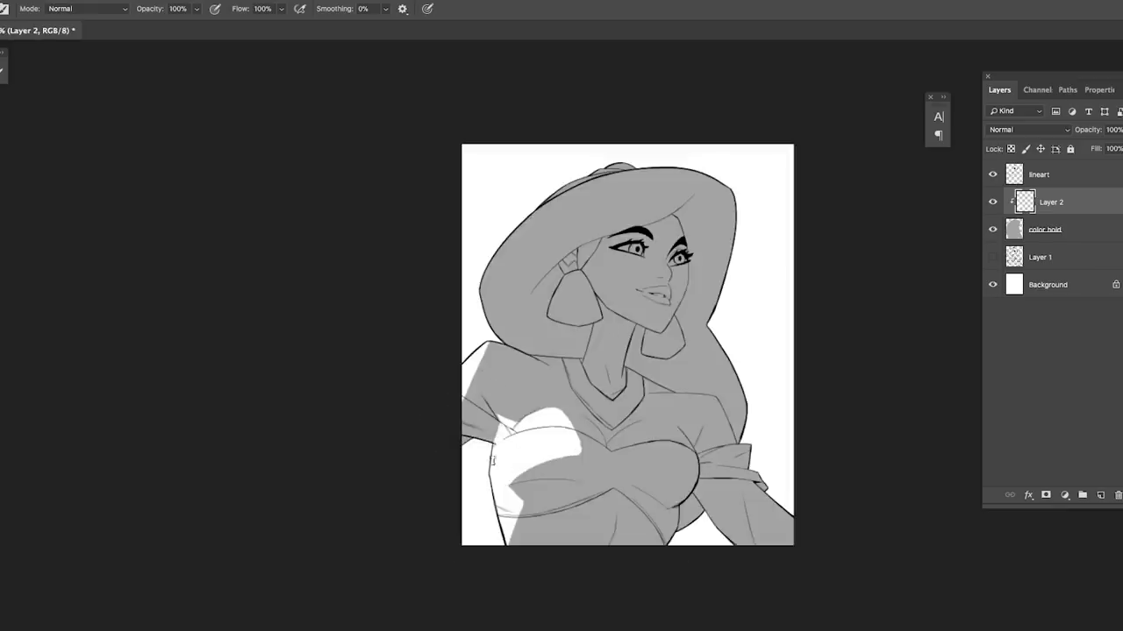
- Try adding a small rounded white highlight at the cleavage
key(e)
key(b)
scroll(534, 485, down, 5)
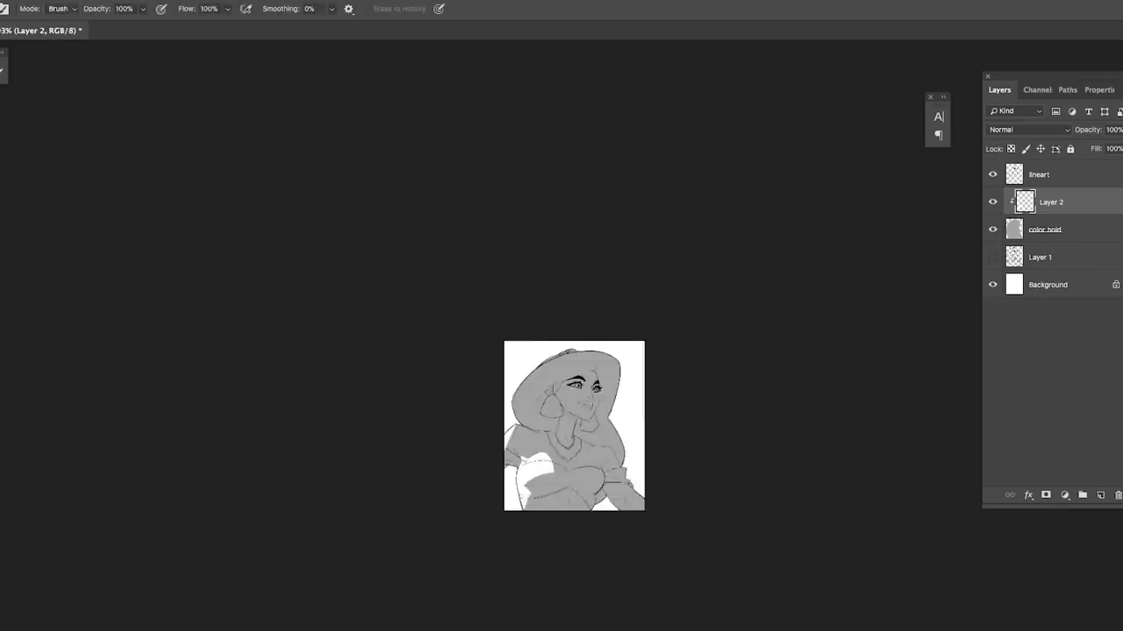
scroll(579, 476, up, 4)
drag(559, 463, 567, 474)
key(e)
key(b)
- Paint a white rim light along the outer left edge of the hair
scroll(548, 464, up, 2)
drag(405, 279, 443, 209)
scroll(425, 299, down, 5)
scroll(439, 250, up, 4)
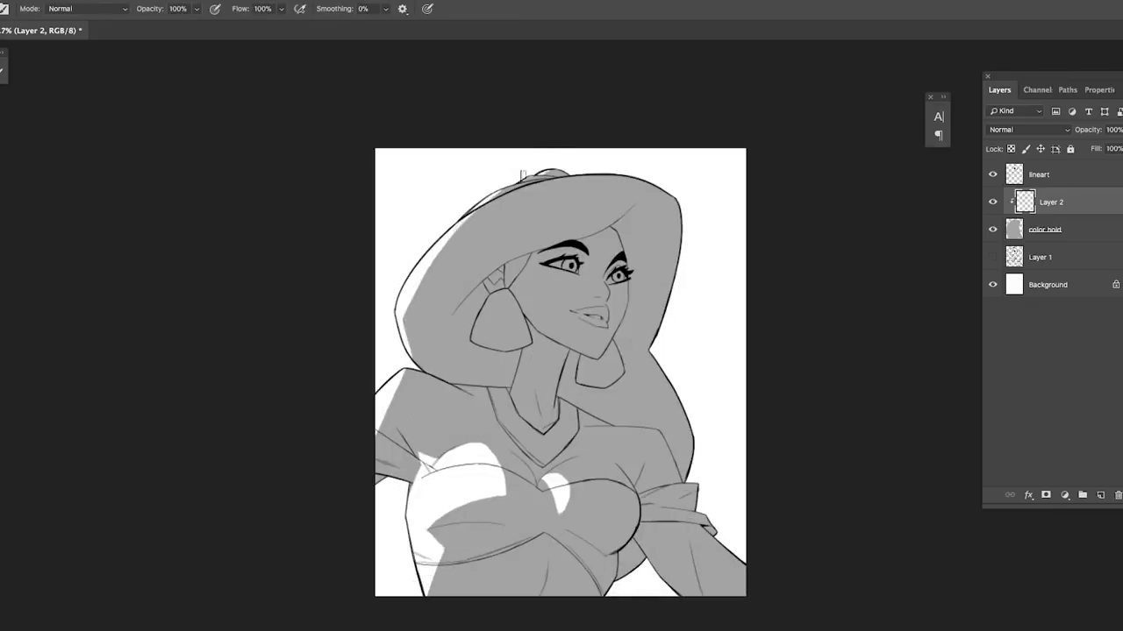
- Erase the small white patch at the cleavage and adjust the edges of the bust highlight
scroll(521, 429, down, 4)
scroll(521, 429, up, 2)
key(e)
scroll(509, 421, down, 2)
scroll(496, 417, up, 3)
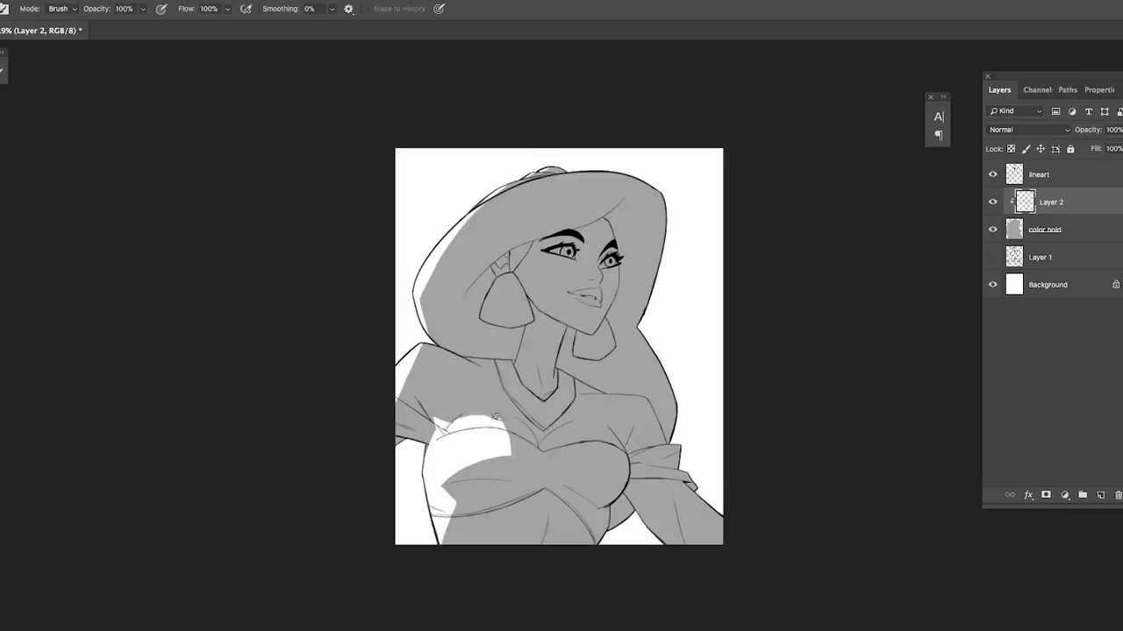
scroll(511, 462, down, 3)
scroll(504, 469, up, 3)
key(b)
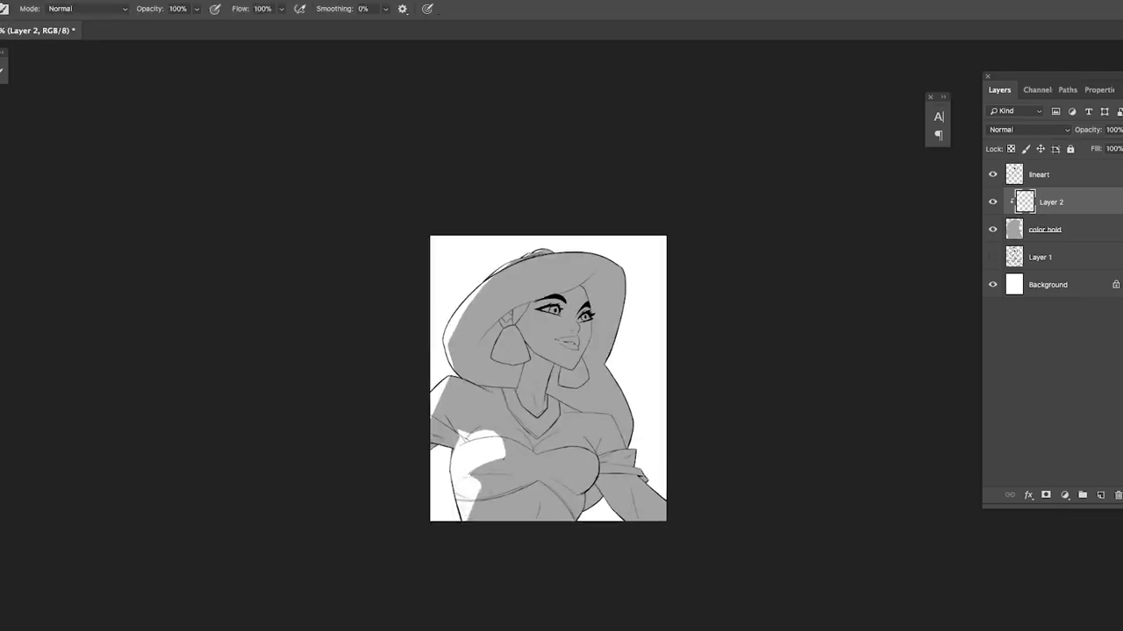
- Reshape the lower edge of the white bust highlight by alternating between erasing and painting
key(e)
scroll(498, 478, down, 3)
scroll(499, 377, up, 3)
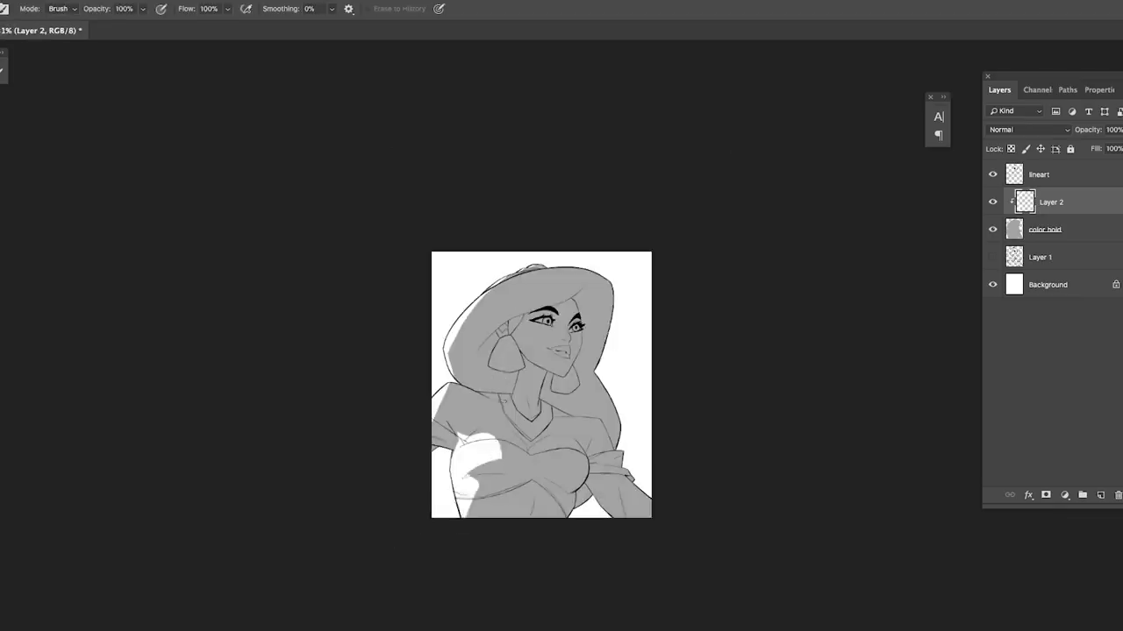
scroll(478, 460, down, 2)
scroll(478, 461, up, 3)
key(b)
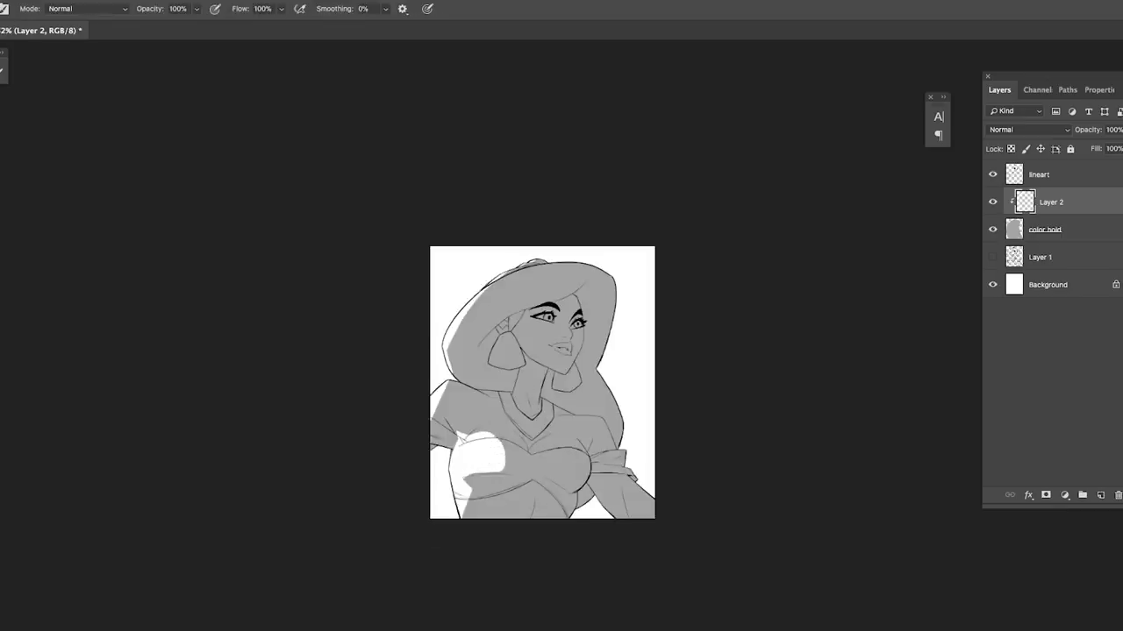
key(e)
scroll(491, 456, down, 2)
scroll(504, 458, up, 3)
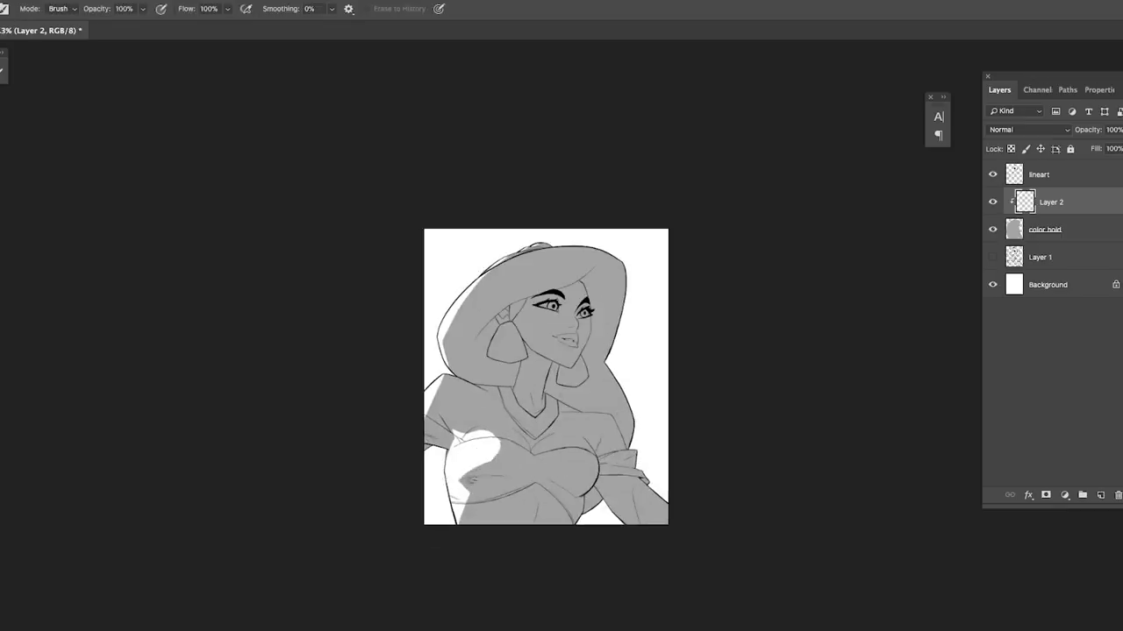
- Try extending the white light over the left off-shoulder sleeve cuff
key(b)
scroll(478, 452, down, 2)
scroll(478, 452, up, 3)
drag(430, 408, 471, 453)
drag(406, 460, 457, 478)
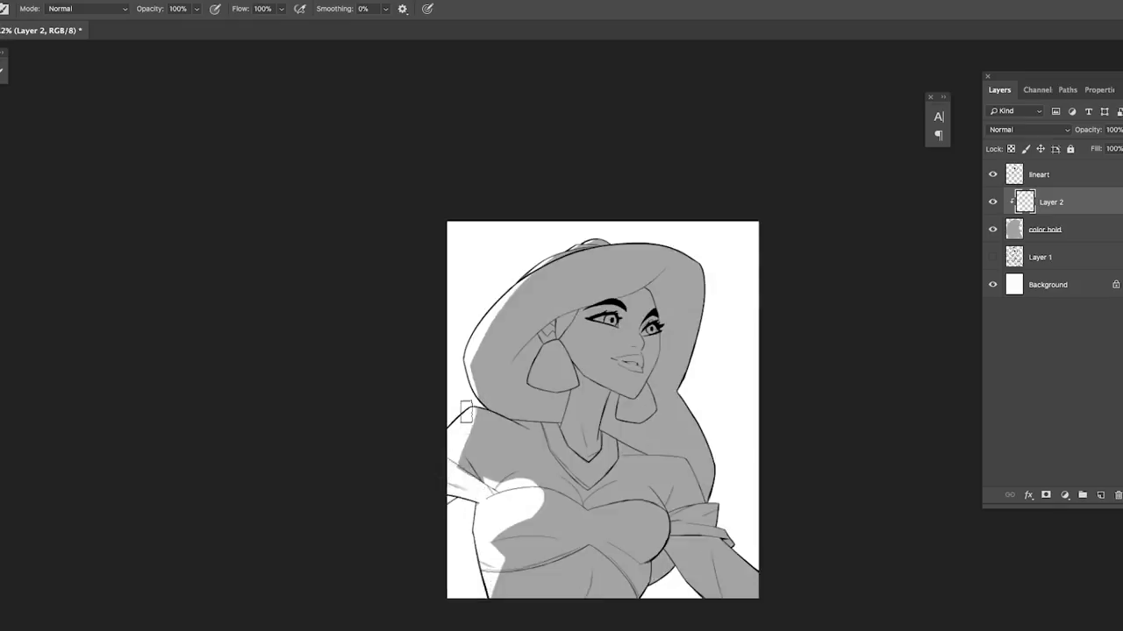
- Erase the white from the left sleeve cuff and smooth the upper edge of the bust highlight
drag(500, 445, 608, 478)
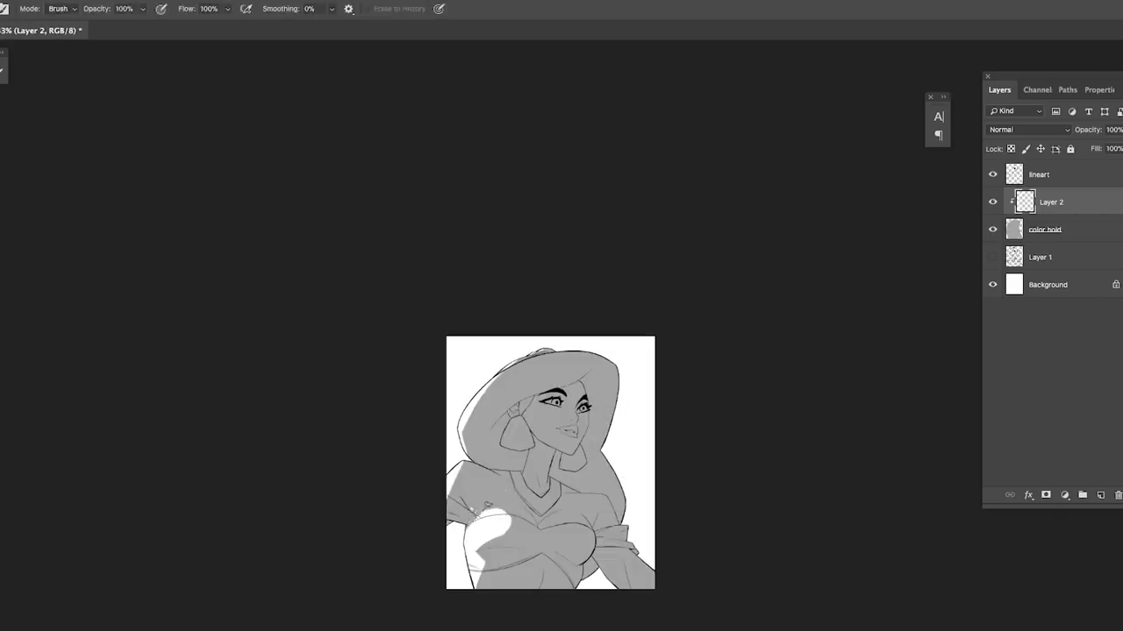
drag(491, 504, 570, 531)
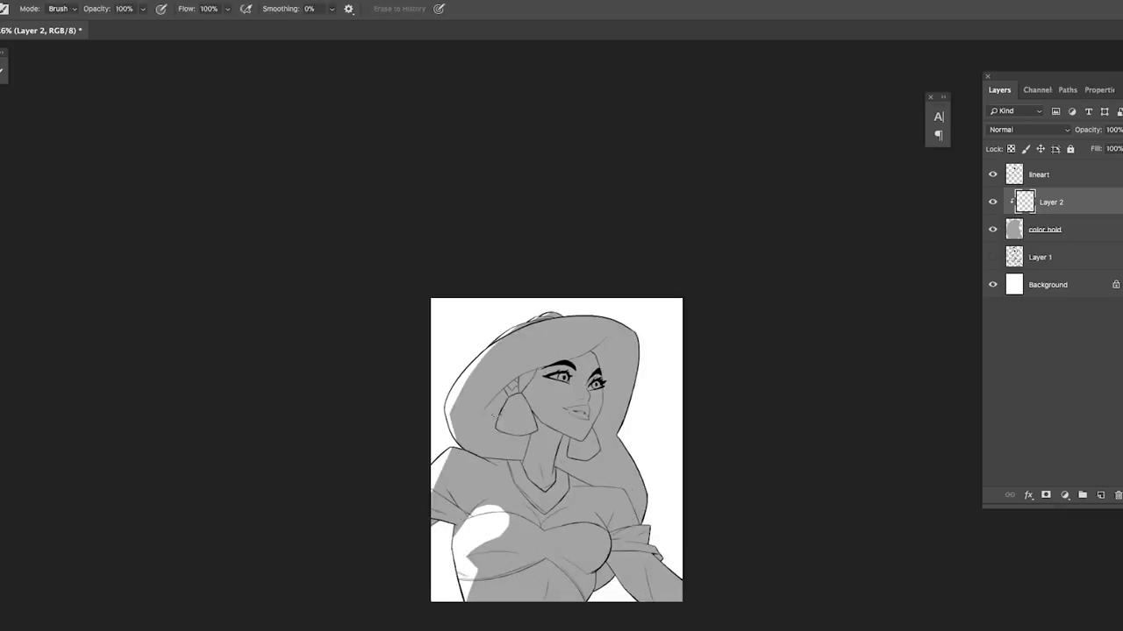
drag(435, 461, 391, 489)
click(421, 483)
- Add a new clipped layer directly above color hold and set its blend mode to Multiply
click(1043, 230)
click(1101, 495)
key(ctrl+alt+g)
key(shift+alt+m)
- Shade the figure on the Multiply layer with a soft grey linear gradient
key(g)
scroll(609, 525, down, 2)
mouse_move(596, 509)
mouse_down()
mouse_move(543, 342)
mouse_move(523, 328)
mouse_up()
scroll(594, 530, up, 2)
scroll(575, 258, up, 1)
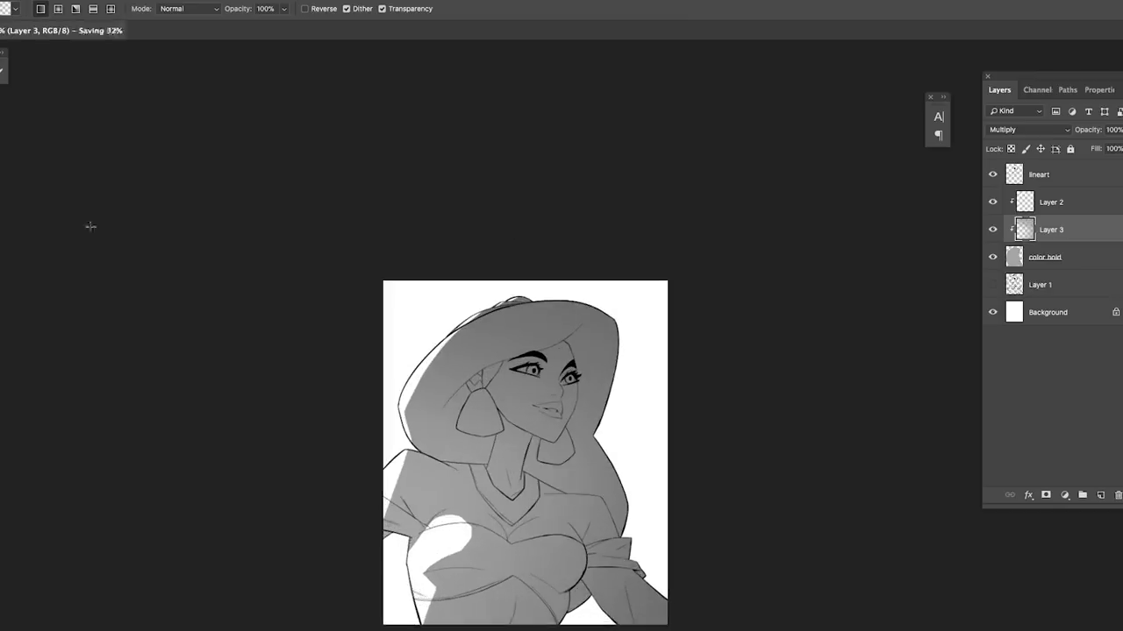
- On a new clipped layer, lasso the face and brush soft light along the cheek and jaw
key(l)
key(ctrl+shift+alt+n)
scroll(538, 437, up, 3)
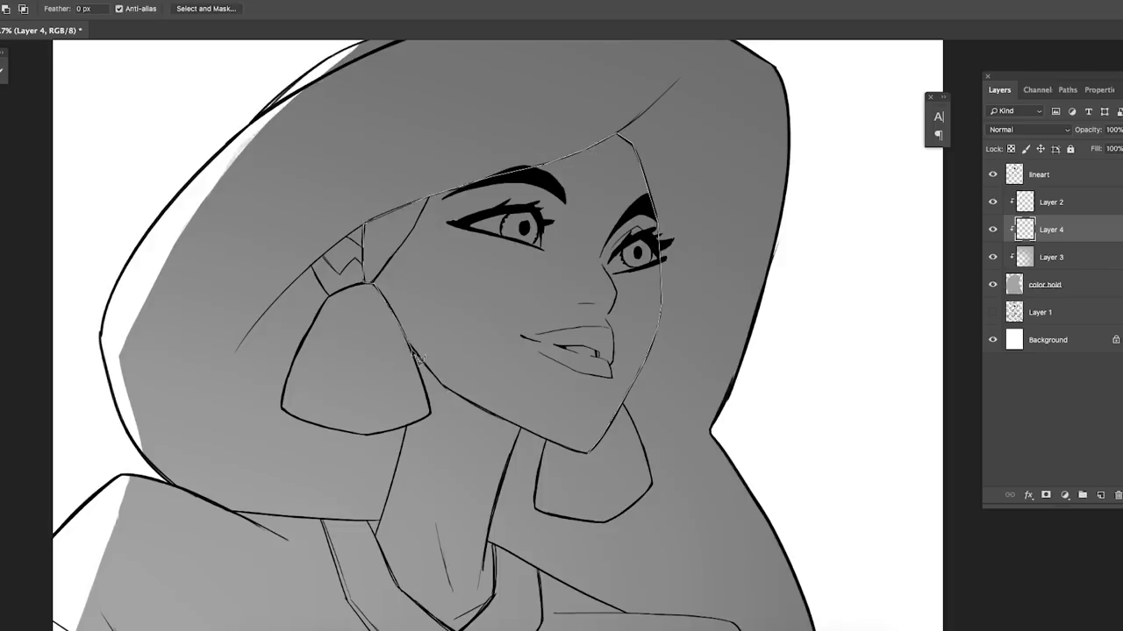
key(b)
right_click(351, 312)
click(202, 416)
mouse_move(465, 403)
mouse_down()
mouse_move(515, 361)
mouse_move(447, 290)
mouse_up()
scroll(516, 363, down, 2)
scroll(487, 316, down, 1)
drag(483, 351, 544, 386)
scroll(521, 299, up, 1)
- Lasso the side plane of the nose and brush a light highlight onto it
key(l)
scroll(535, 303, up, 3)
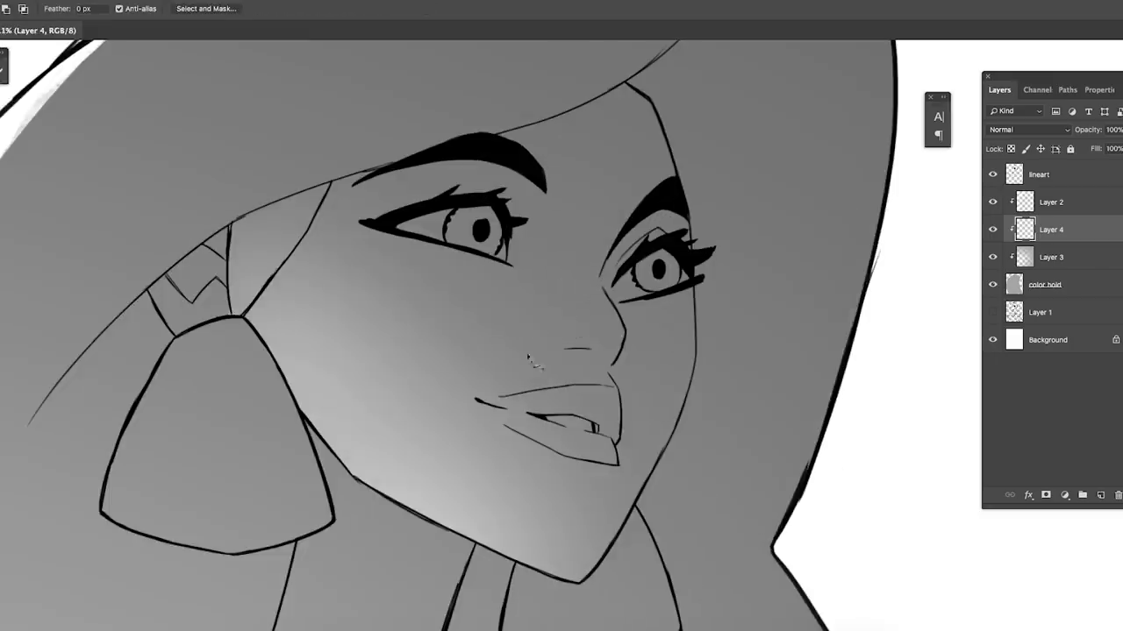
key(b)
drag(561, 298, 583, 320)
scroll(532, 377, down, 3)
- Try lassoing the area around the left eye and brushing light into it
key(l)
scroll(457, 289, up, 3)
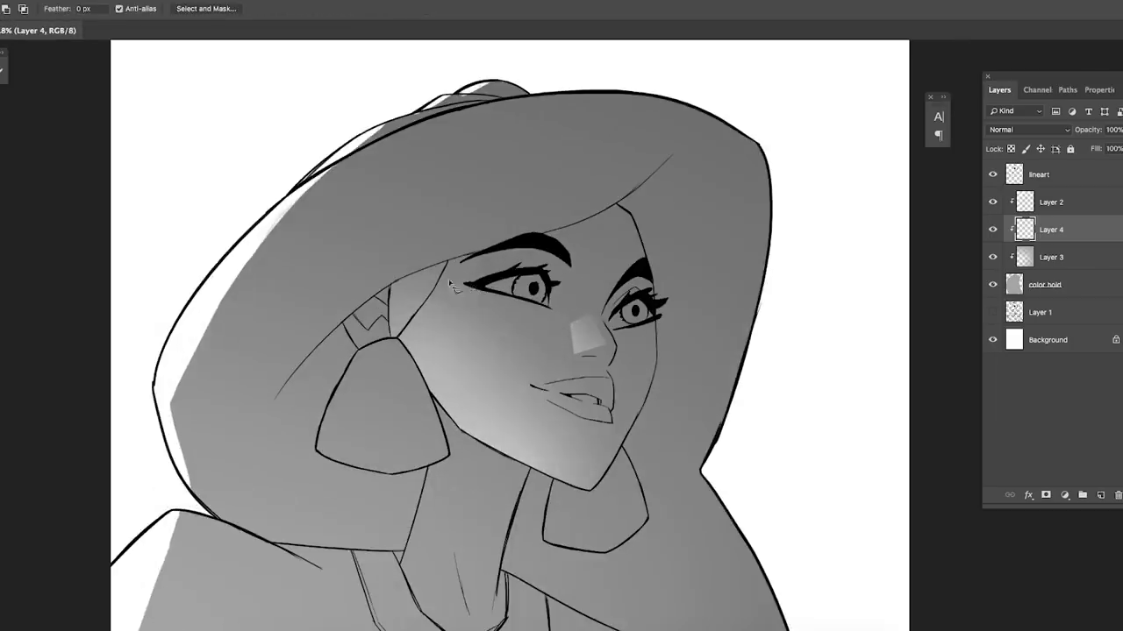
key(b)
drag(474, 274, 535, 309)
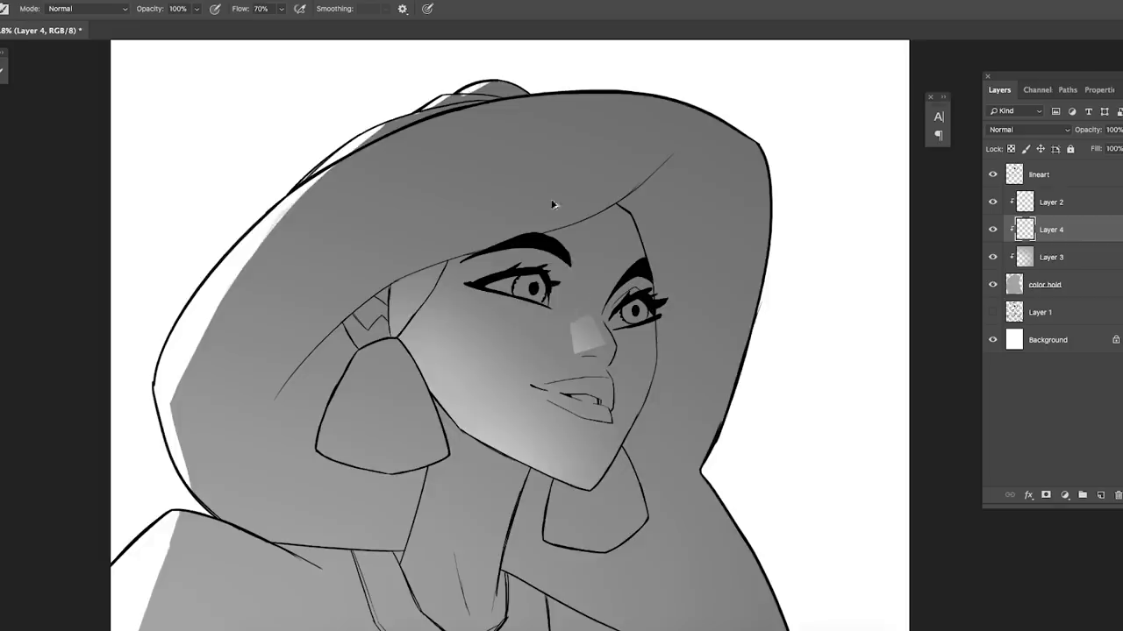
scroll(552, 204, down, 3)
scroll(557, 307, up, 4)
- Lasso a thin strip under the left eye, brush light along the lower lid, and deselect
key(l)
drag(456, 287, 561, 334)
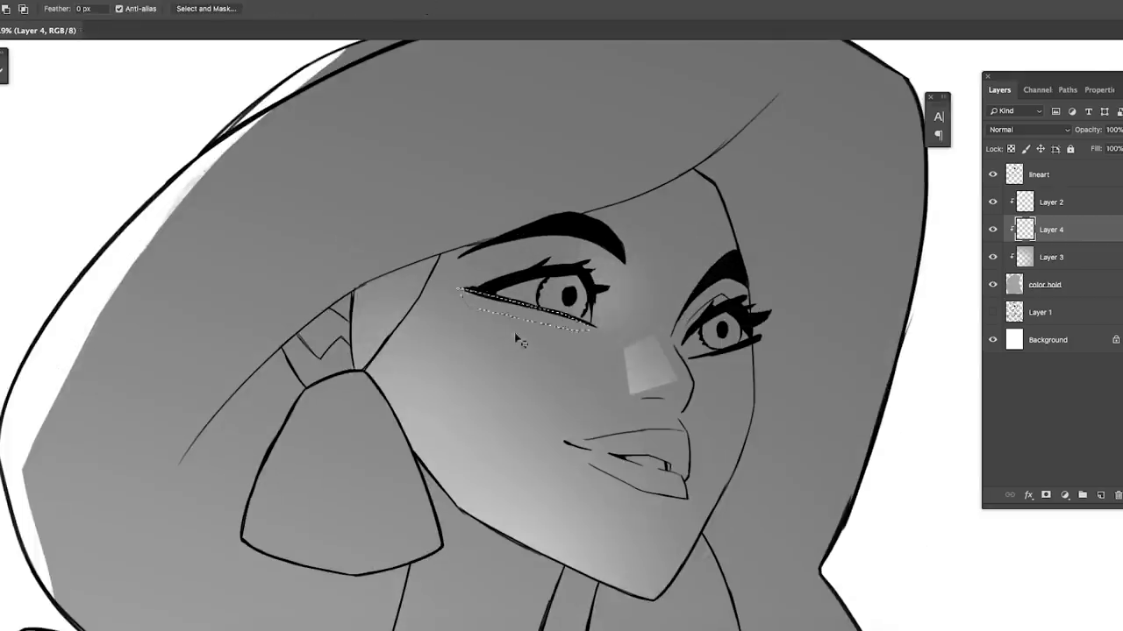
key(b)
drag(478, 305, 549, 320)
key(ctrl+d)
scroll(527, 315, down, 4)
- Lasso the upper lip, brush soft light onto it, and clear the selection
key(l)
scroll(526, 350, up, 5)
drag(524, 383, 648, 374)
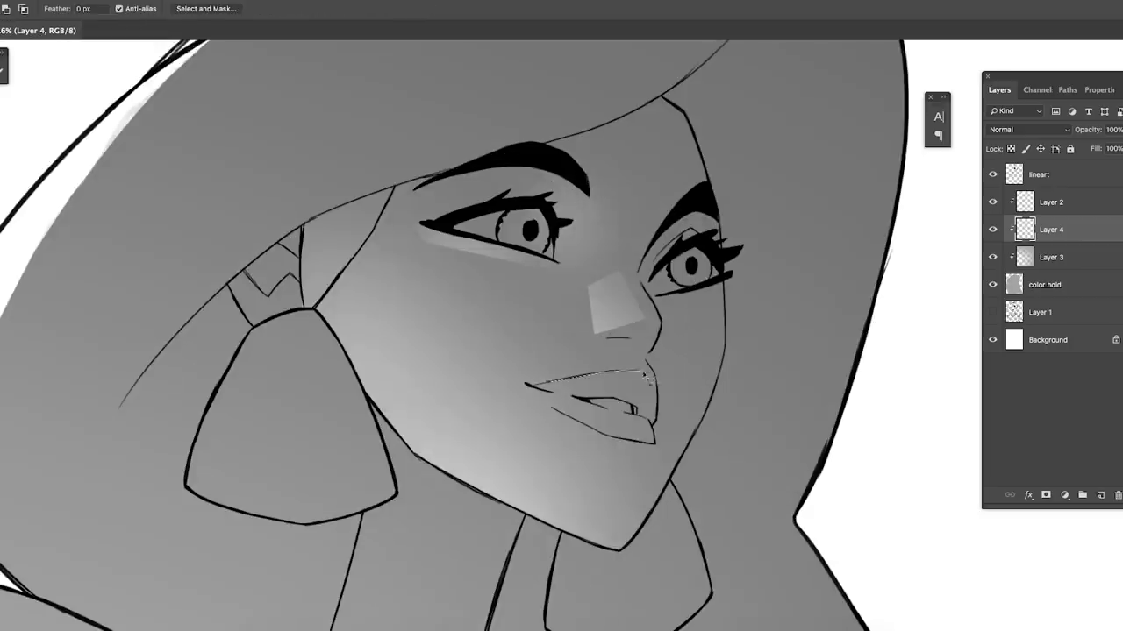
key(b)
scroll(631, 410, down, 4)
scroll(597, 394, up, 4)
drag(561, 386, 627, 396)
key(ctrl+d)
- Lasso the lower mouth area and brush soft light around the lips and chin
key(l)
scroll(570, 445, down, 4)
key(b)
scroll(570, 445, up, 4)
scroll(581, 428, down, 5)
scroll(566, 434, up, 5)
scroll(552, 430, down, 4)
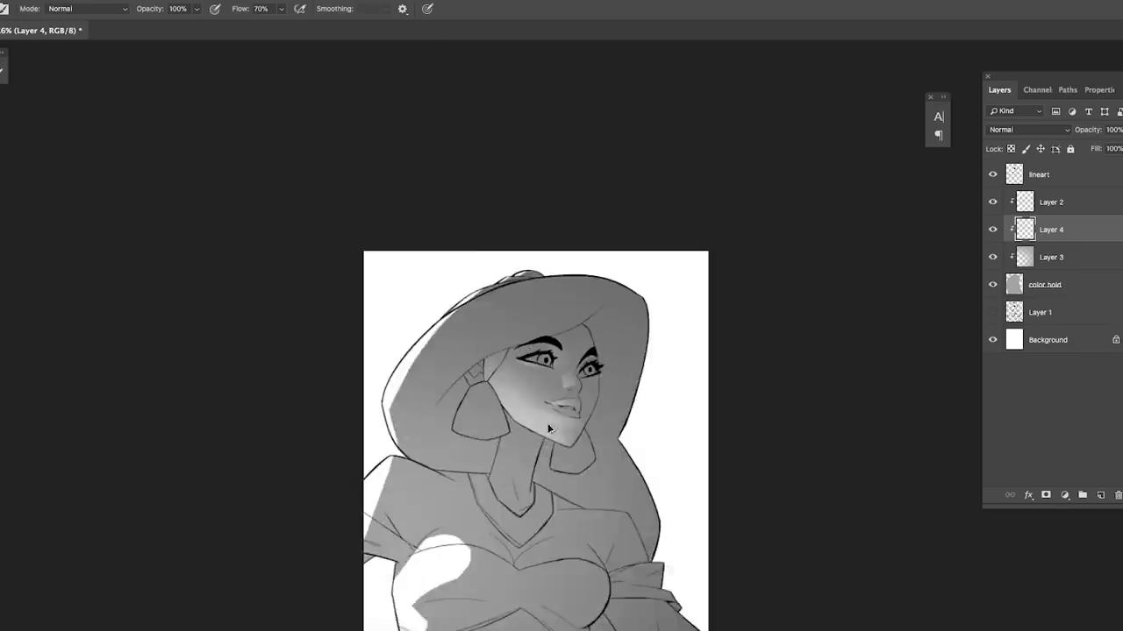
scroll(549, 429, up, 3)
- Lasso the forehead between the hairline, brows and nose bridge and brush soft light inside it
key(l)
scroll(581, 367, up, 3)
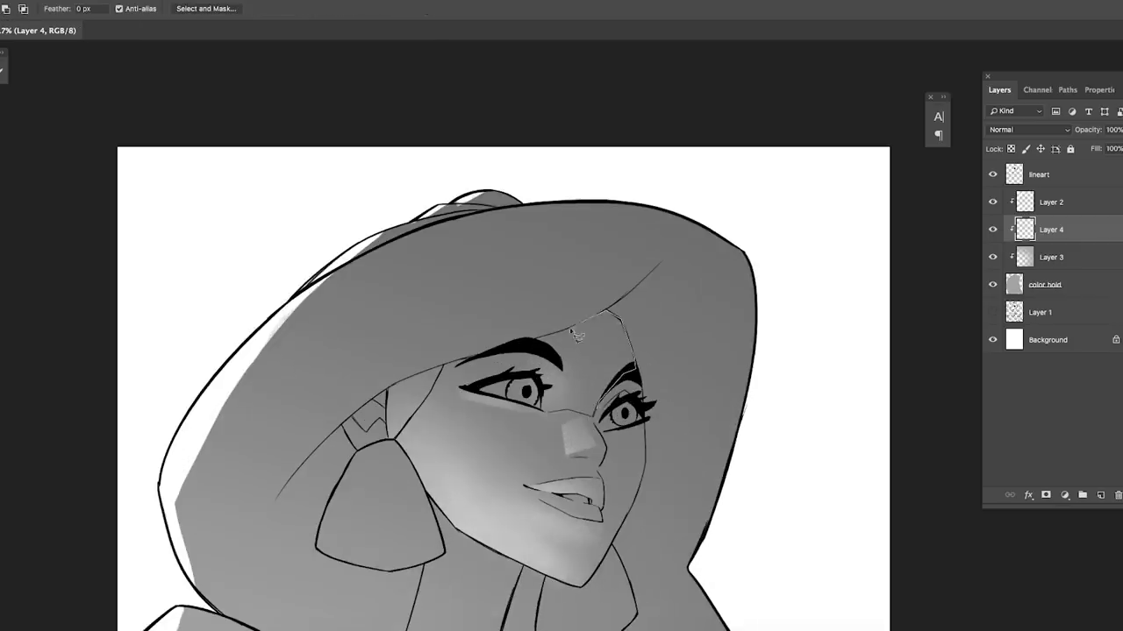
key(b)
scroll(561, 412, down, 3)
scroll(566, 421, up, 2)
scroll(576, 436, down, 2)
- Lasso the neck between the jaw, hair and collar and brush soft light inside the selection
key(l)
scroll(561, 432, up, 2)
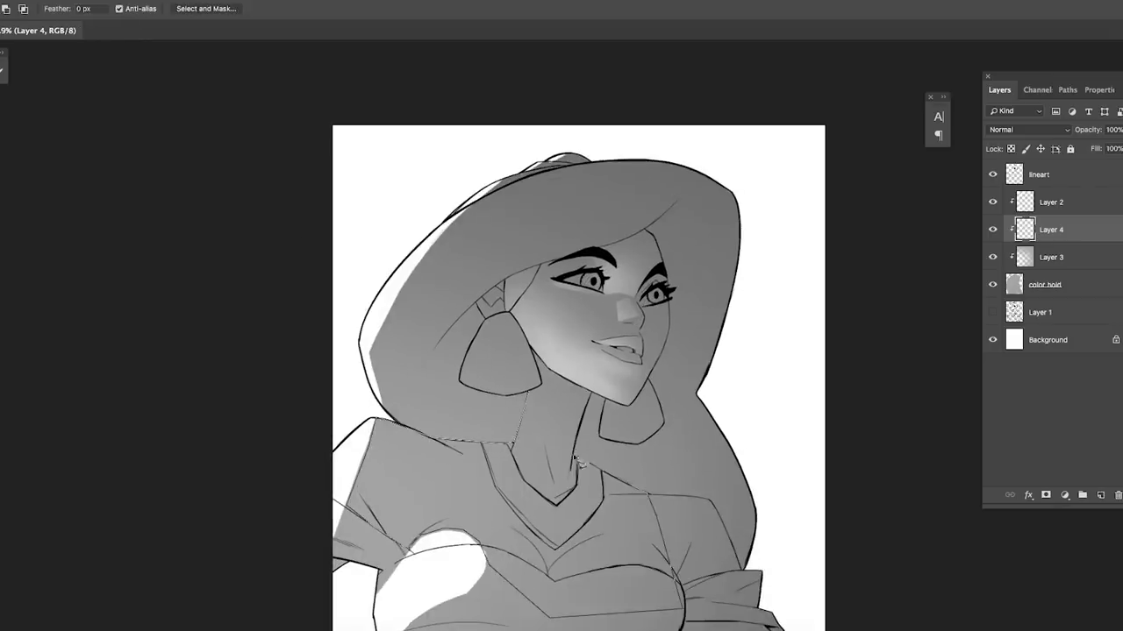
key(b)
scroll(543, 408, down, 1)
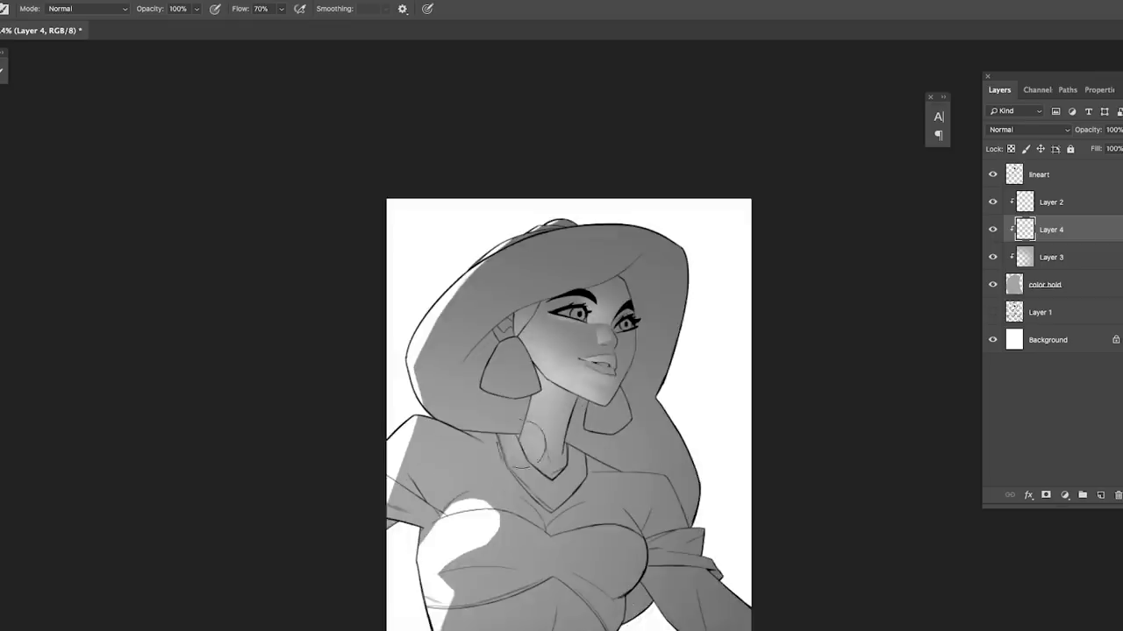
scroll(526, 426, up, 1)
scroll(406, 448, down, 1)
scroll(447, 450, up, 1)
- Lasso each of the two large earrings and brush soft light into their lower parts
key(l)
scroll(504, 346, up, 2)
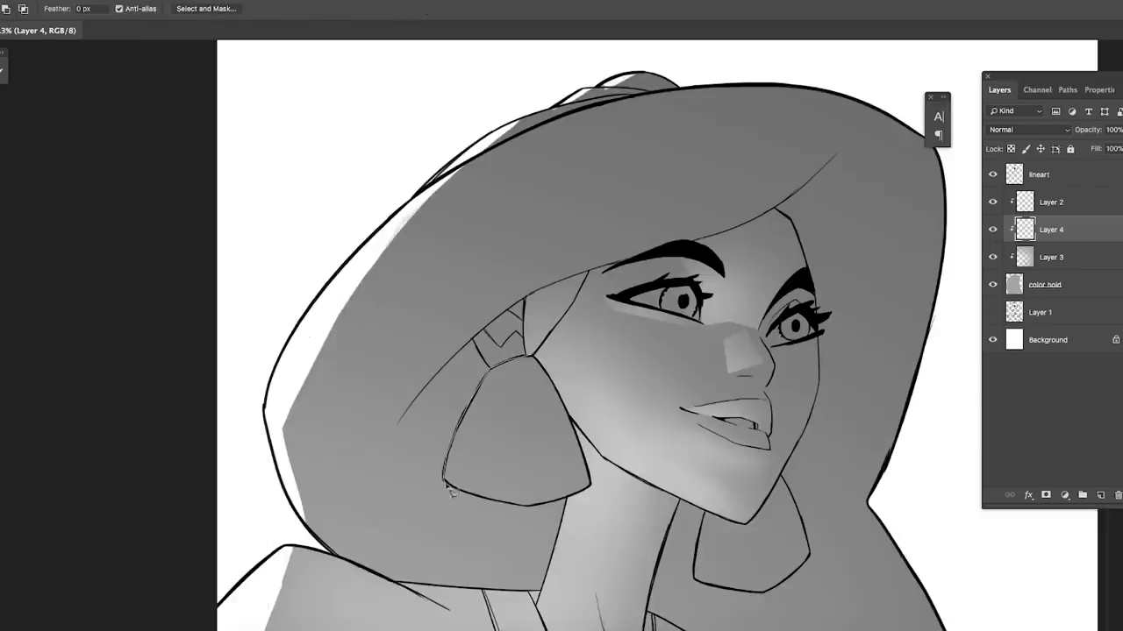
scroll(543, 368, down, 2)
scroll(548, 386, up, 2)
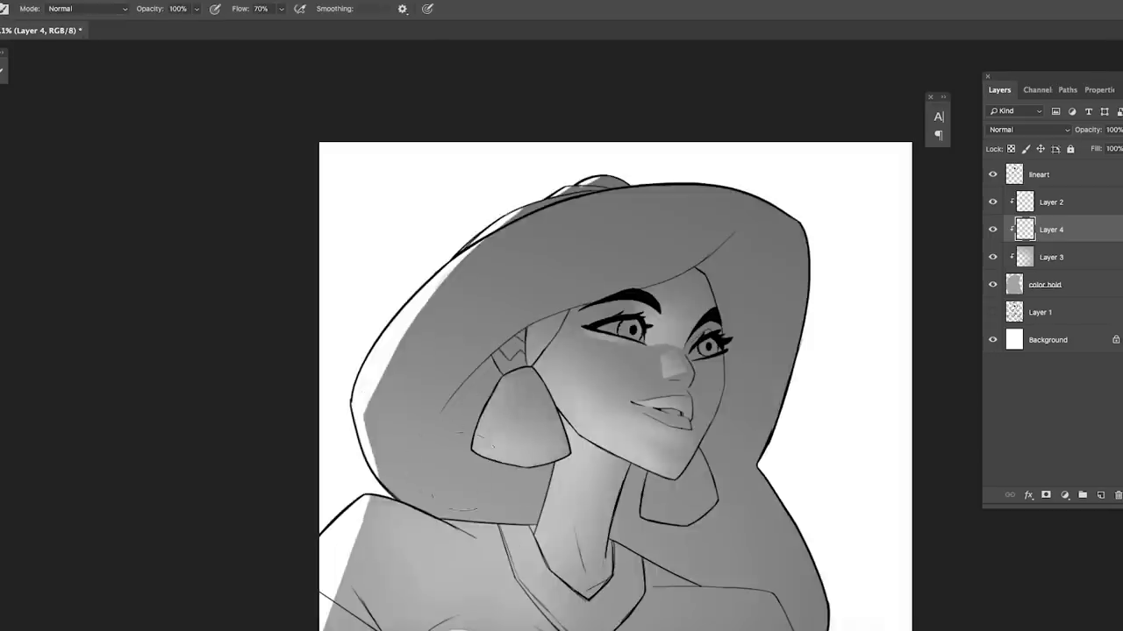
scroll(553, 412, down, 1)
scroll(558, 437, up, 2)
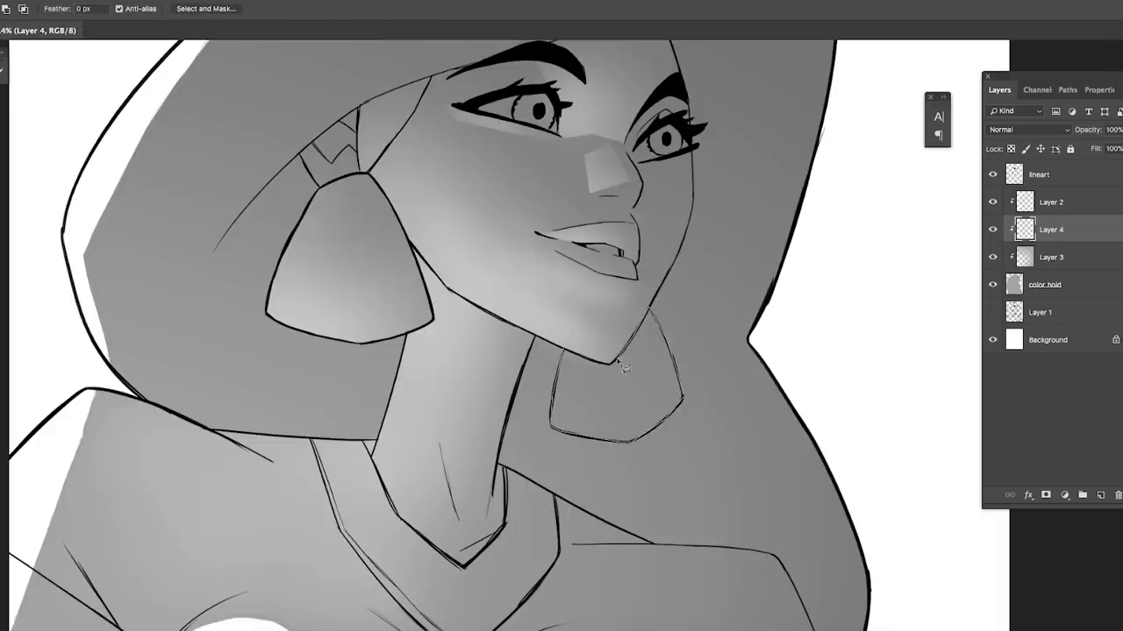
scroll(621, 368, down, 3)
- Lasso along the underside of the bust and brush soft light over the chest and midriff
scroll(666, 545, up, 1)
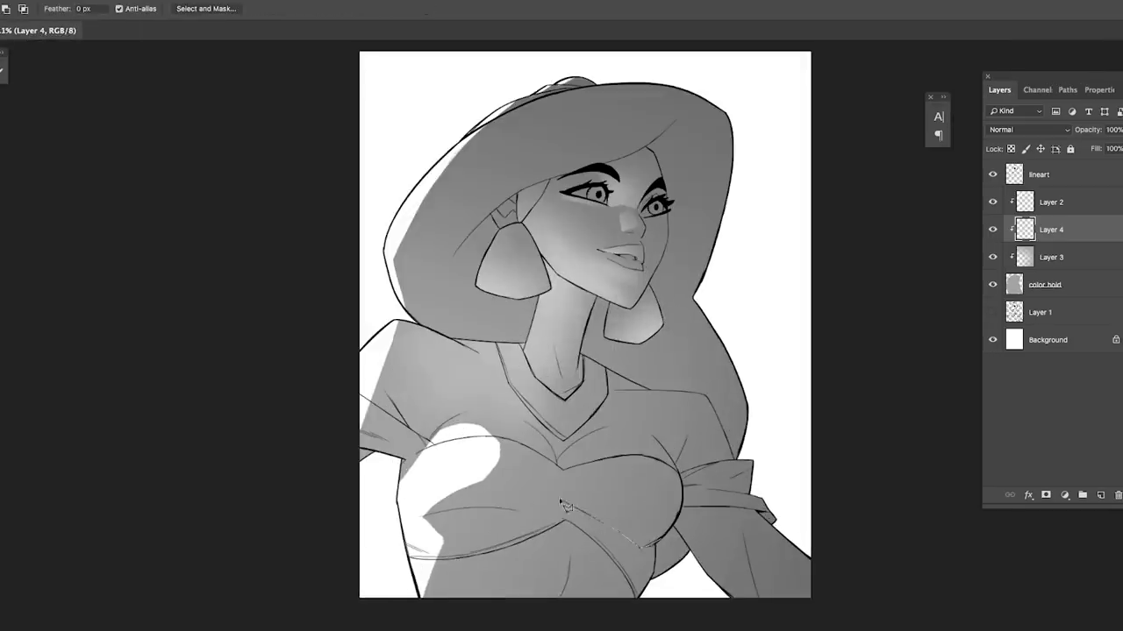
key(b)
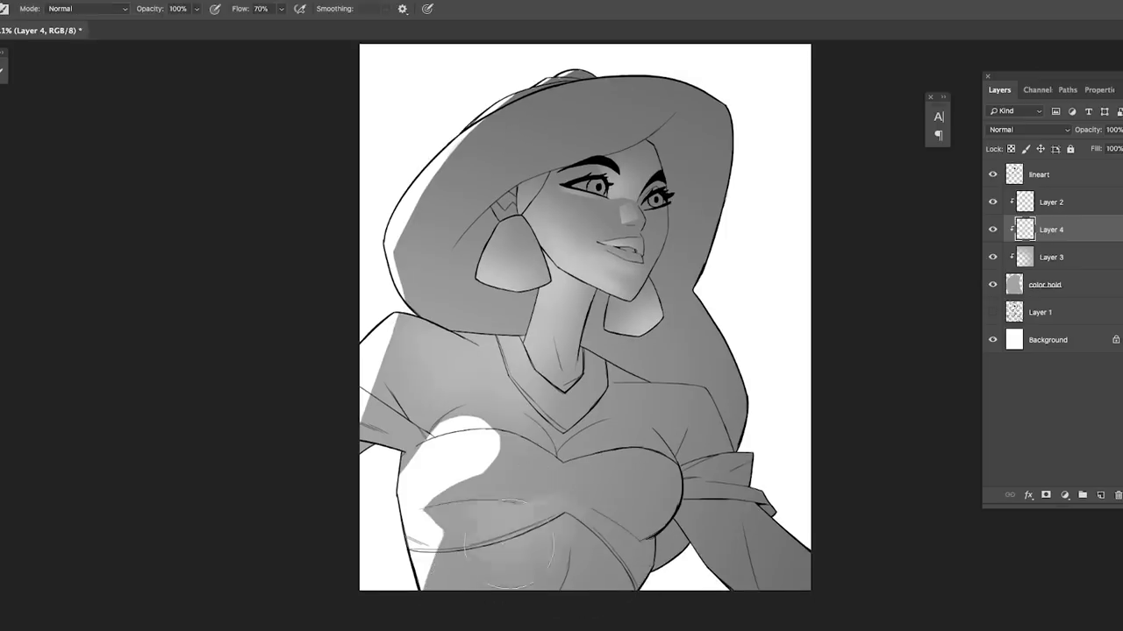
scroll(547, 501, down, 1)
scroll(551, 501, up, 1)
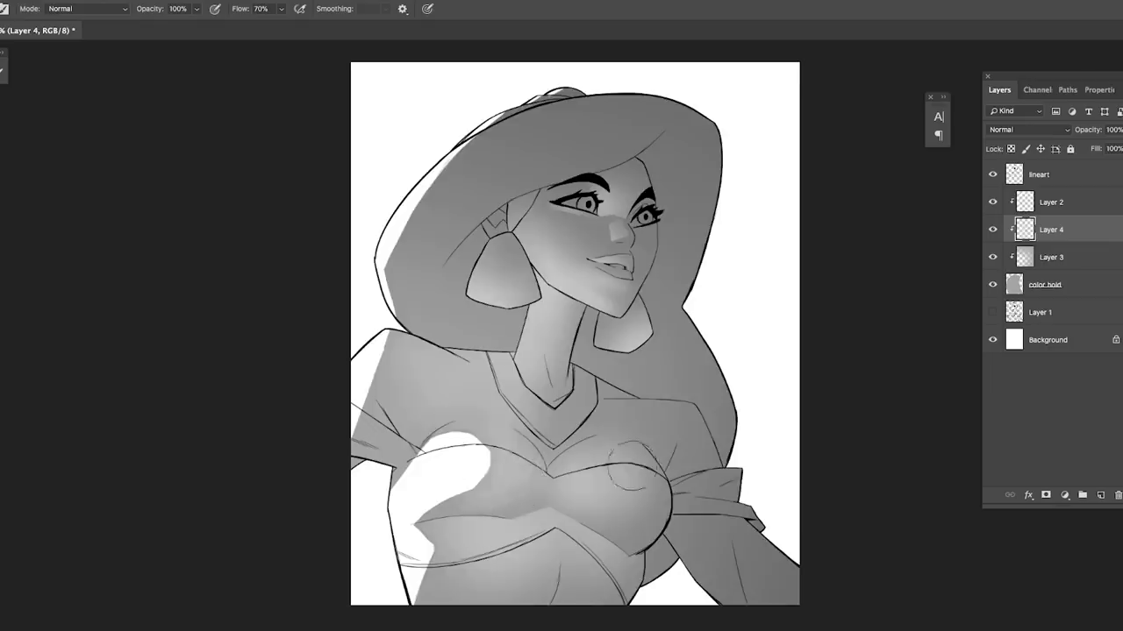
scroll(667, 449, down, 2)
scroll(675, 448, up, 3)
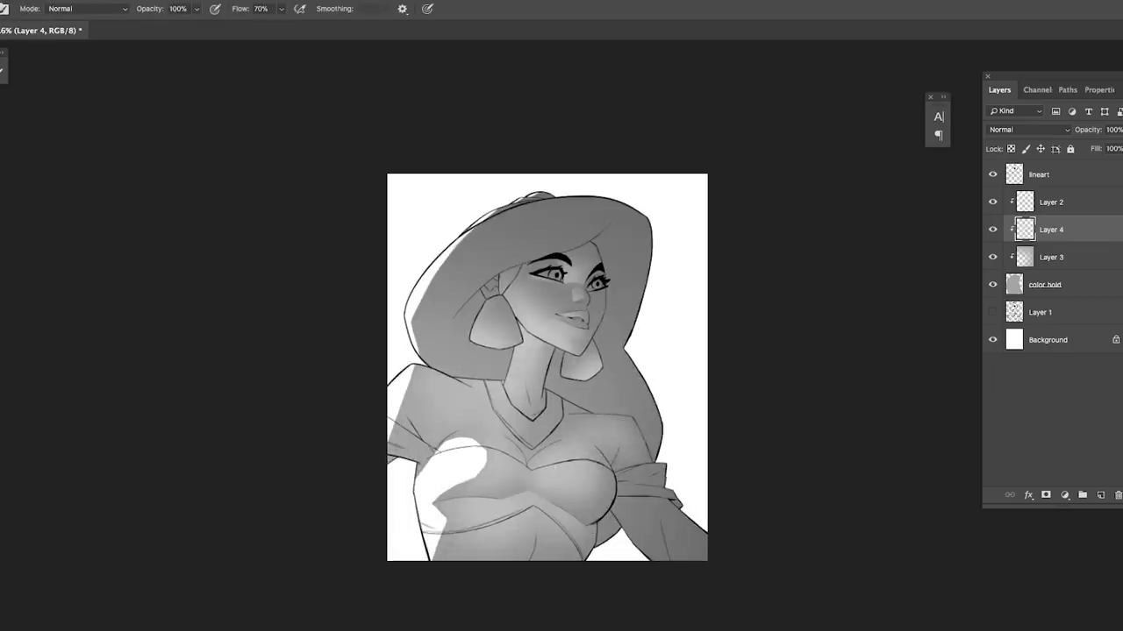
- Lasso the insides of both eyes, lighten them with the brush, and clear the selection
key(l)
scroll(579, 334, up, 3)
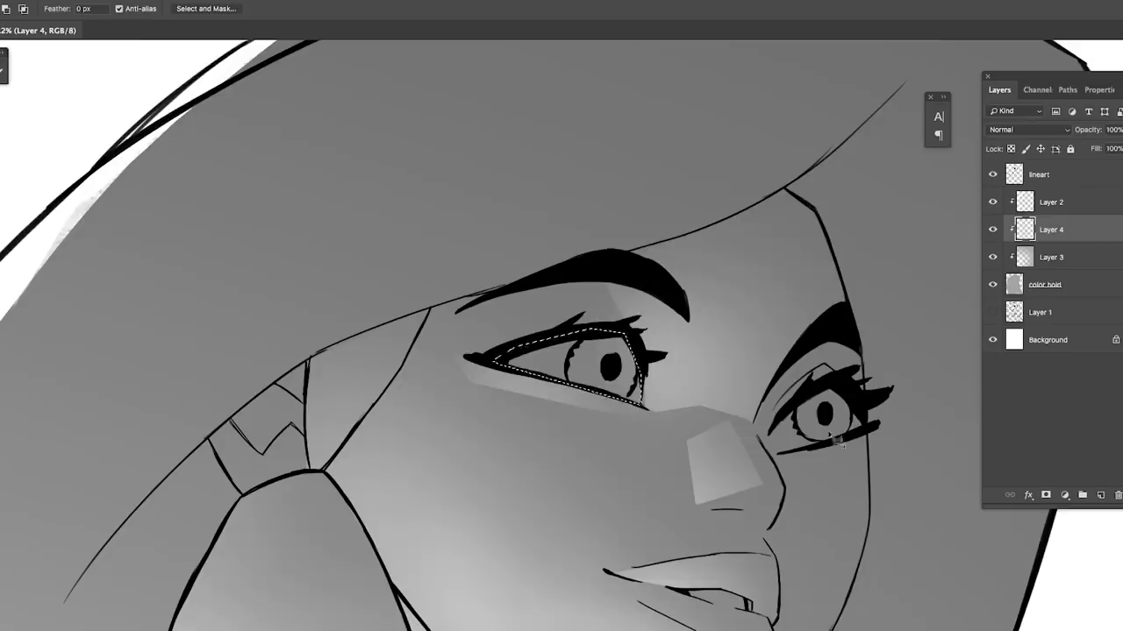
key(ctrl+d)
key(b)
scroll(784, 463, down, 3)
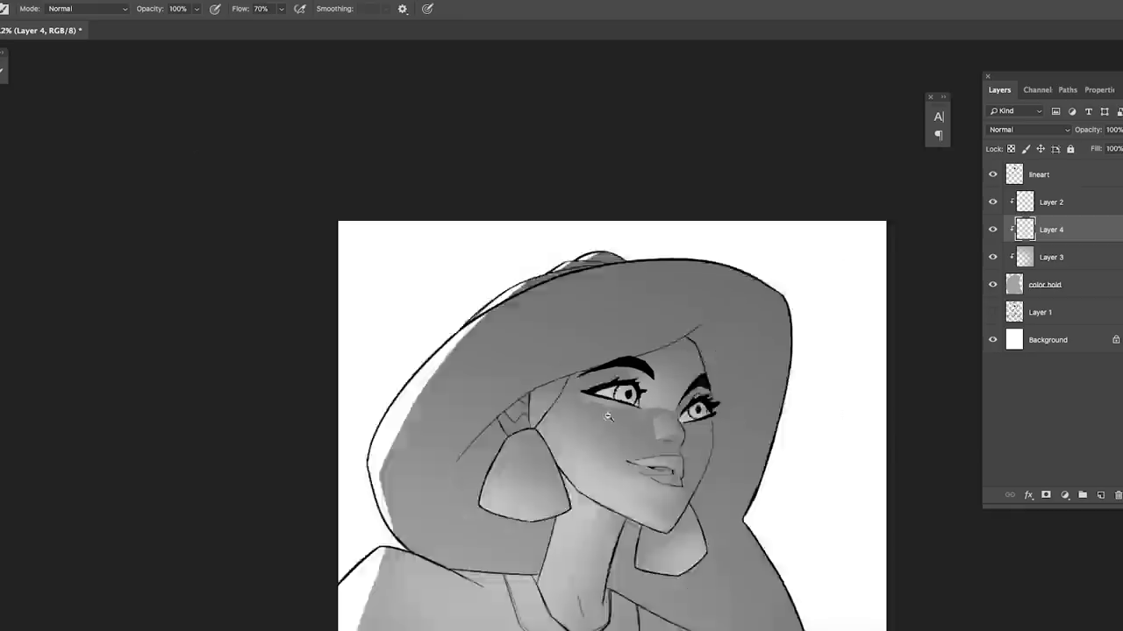
- Brush soft light over the cheek and chin to smooth the face shading
scroll(689, 461, up, 2)
scroll(699, 454, down, 5)
scroll(576, 388, up, 3)
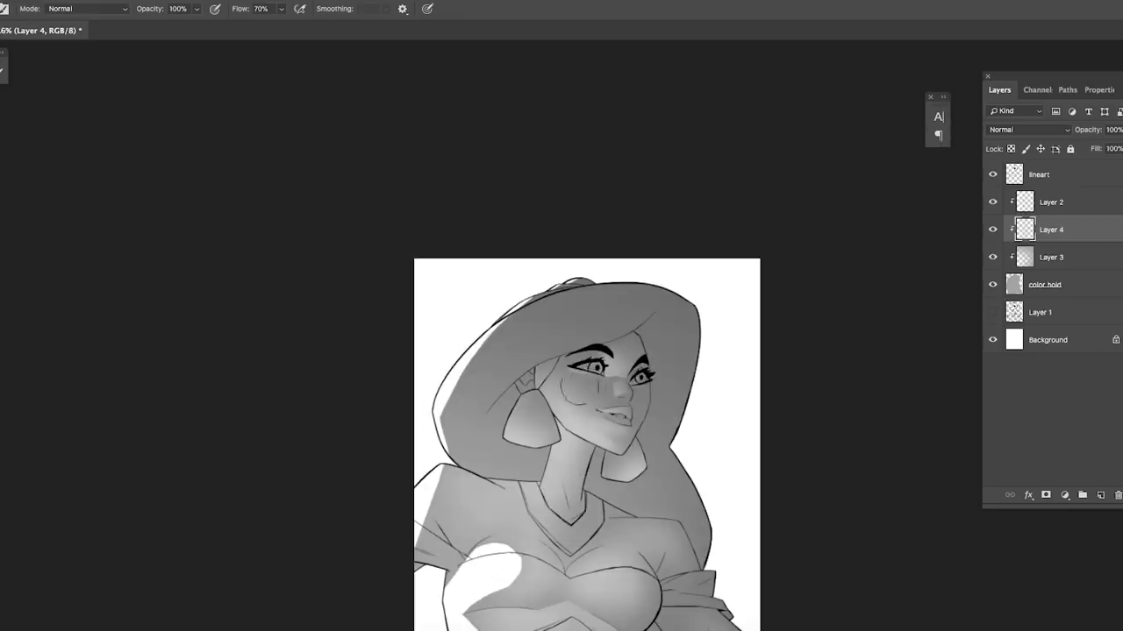
scroll(584, 390, down, 1)
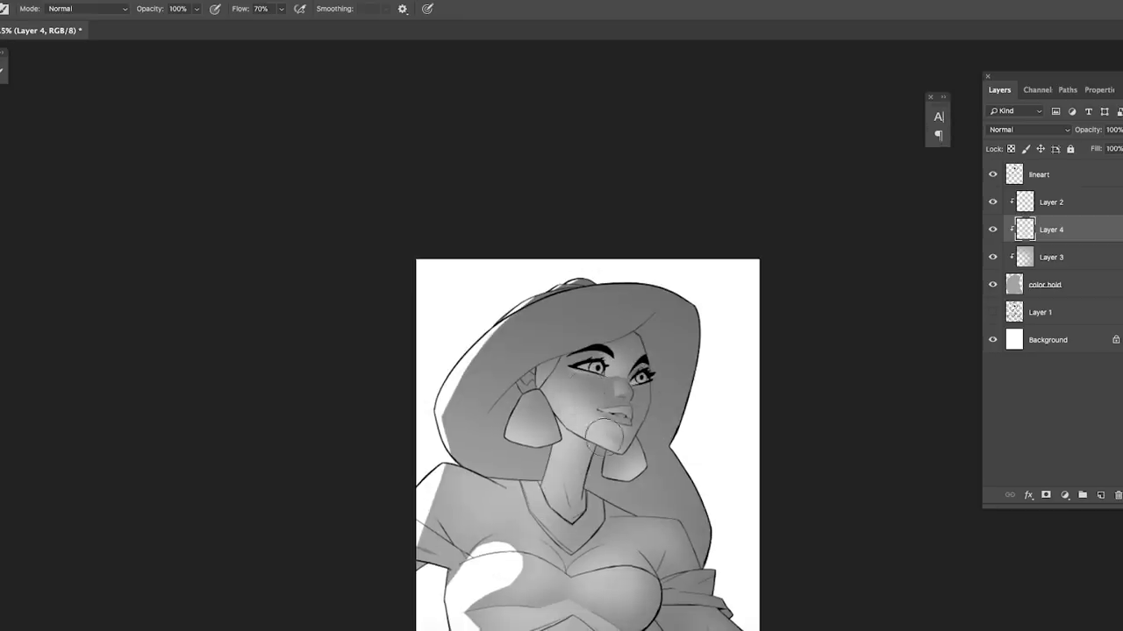
- Examine the overall light and shadow balance of the whole portrait at different magnifications
scroll(586, 415, down, 4)
scroll(561, 463, up, 4)
scroll(553, 482, down, 4)
scroll(533, 547, up, 4)
scroll(585, 577, down, 4)
scroll(649, 404, up, 3)
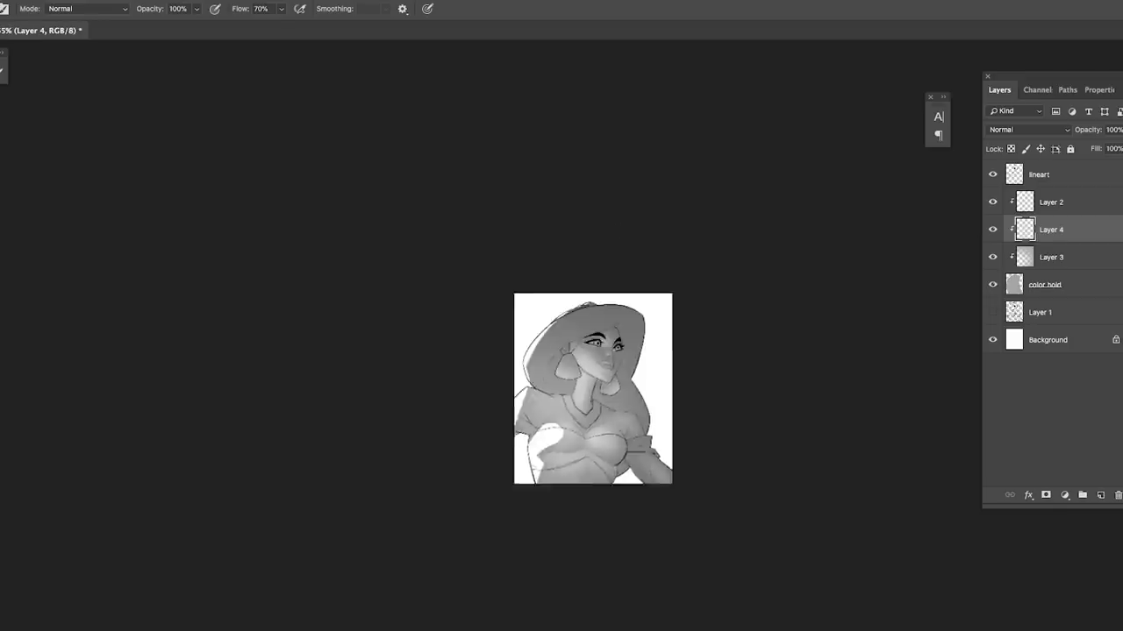
scroll(670, 377, down, 3)
scroll(631, 386, up, 3)
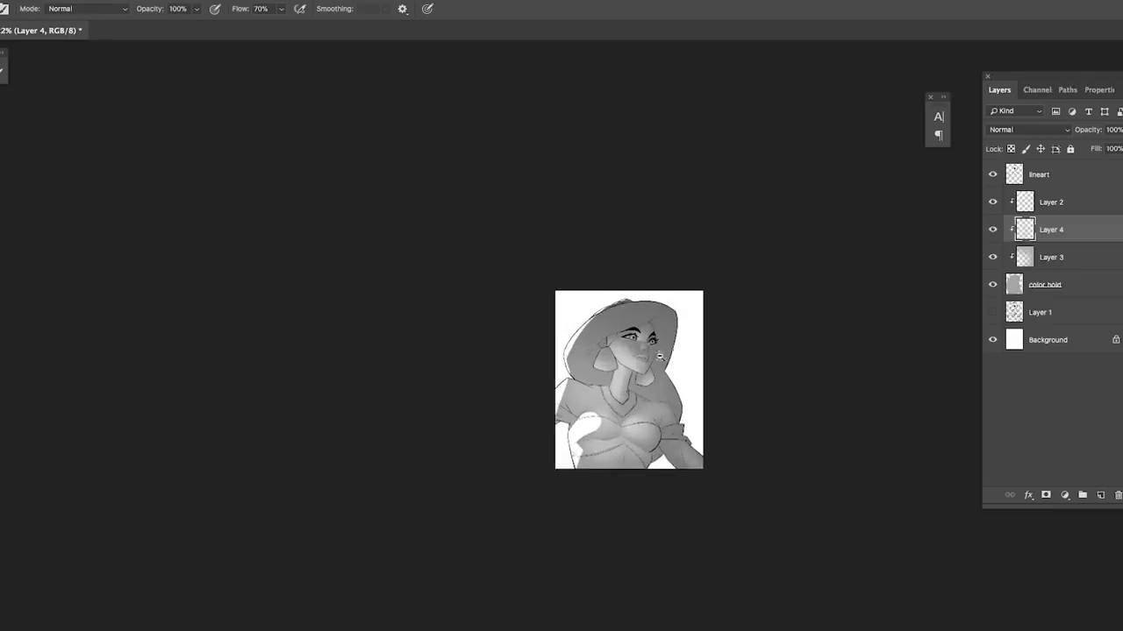
- Group the layers from Layer 2 down to the color hold layer and name the group "character"
click(1051, 202)
shift+click(1043, 285)
key(ctrl+g)
double_click(1042, 196)
text(character)
key(Return)
- Create a new layer group below the character group and name it "bg"
click(1082, 495)
double_click(1044, 213)
text(bg)
key(Return)
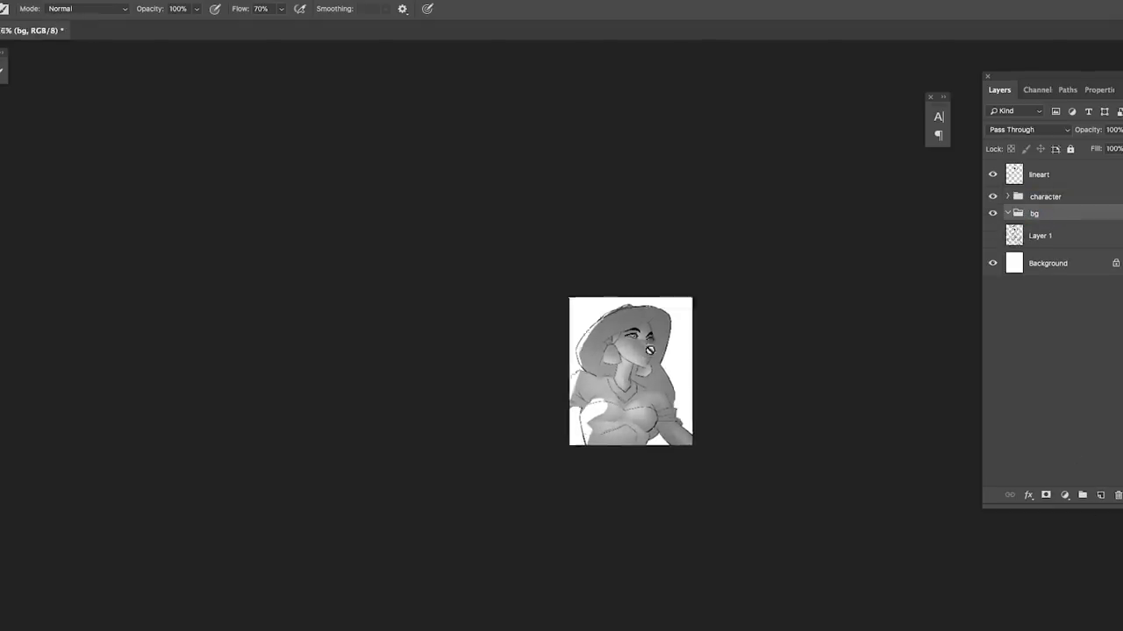
- Add a new layer inside the bg group and set the foreground colour to a bright cyan
scroll(677, 350, up, 2)
click(1100, 495)
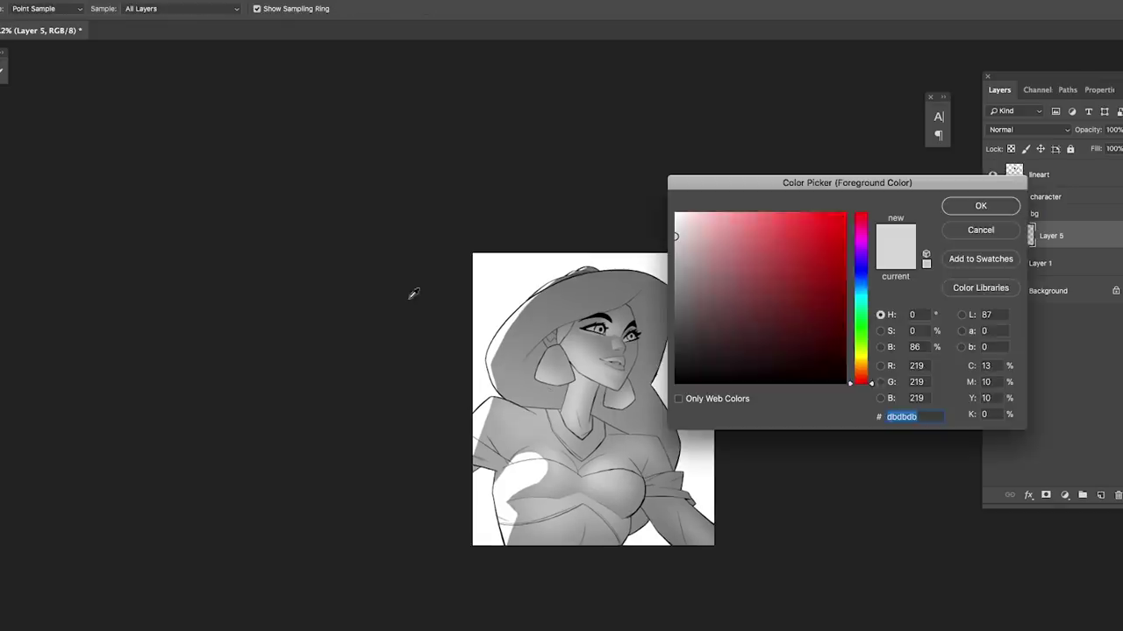
click(864, 294)
click(781, 235)
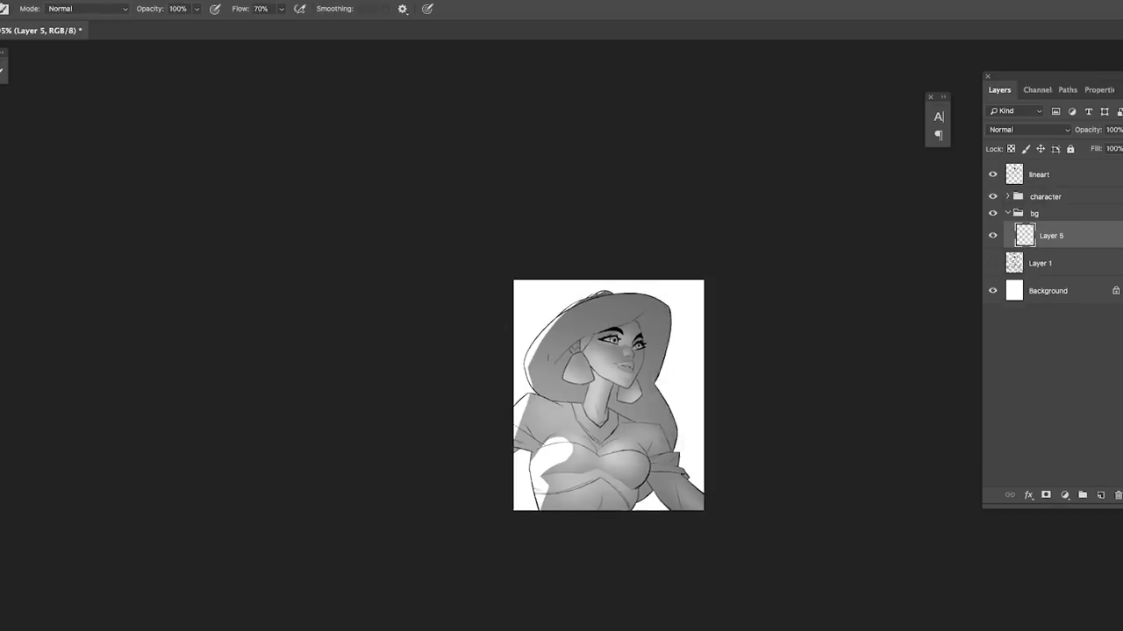
- Paint a soft sky behind the figure, deeper blue-teal at the top fading to pale cyan at the bottom
drag(524, 507, 523, 452)
drag(693, 491, 684, 324)
scroll(614, 395, down, 1)
scroll(614, 395, up, 1)
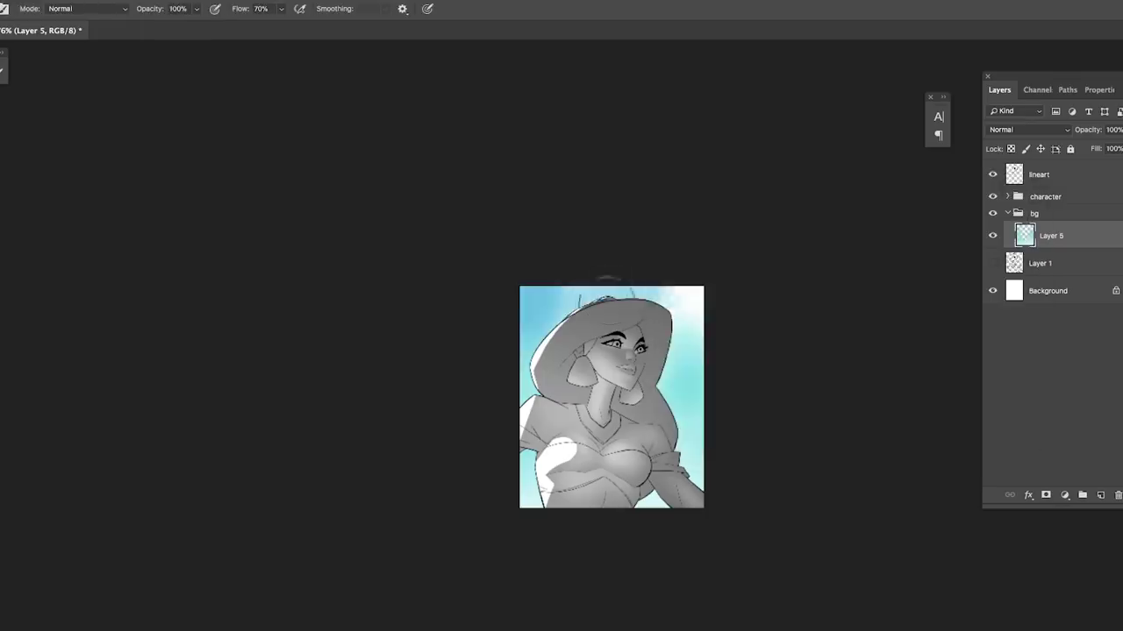
drag(606, 303, 675, 372)
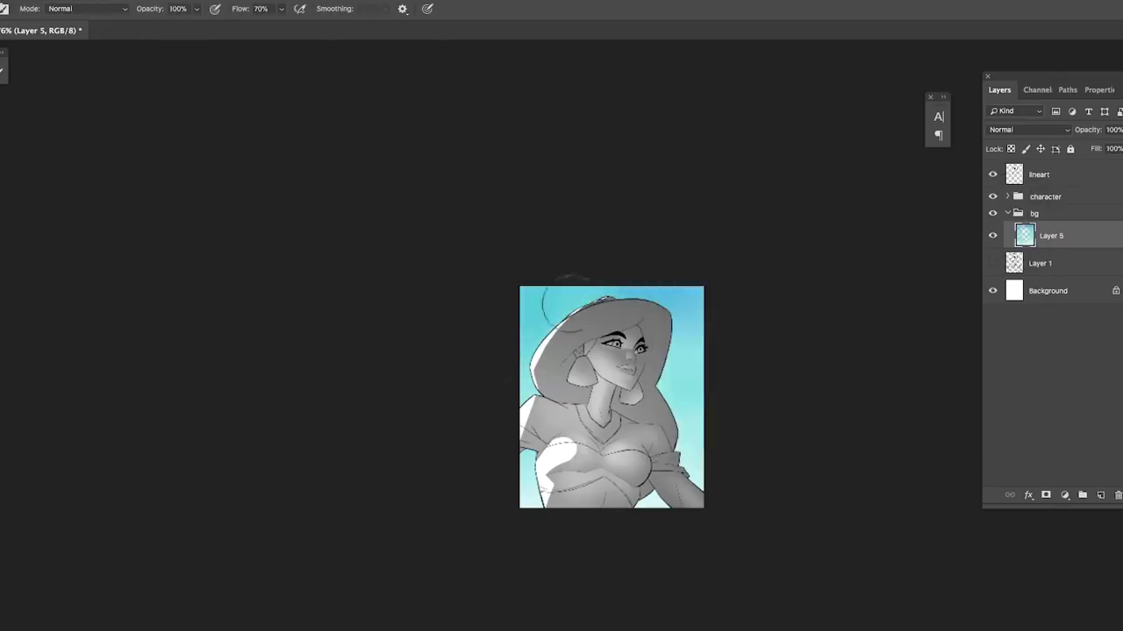
drag(639, 275, 693, 316)
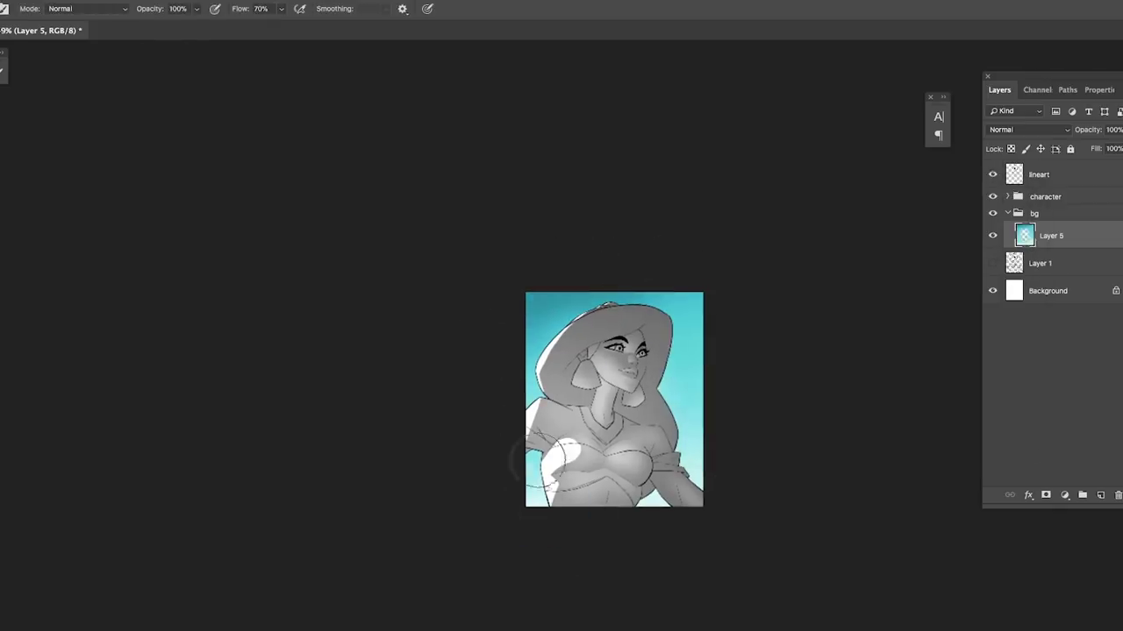
- Add a layer above the sky, choose a different brush, and paint pale clouds beside the hair and behind the shoulder
key(ctrl+shift+alt+n)
right_click(640, 320)
scroll(780, 527, down, 3)
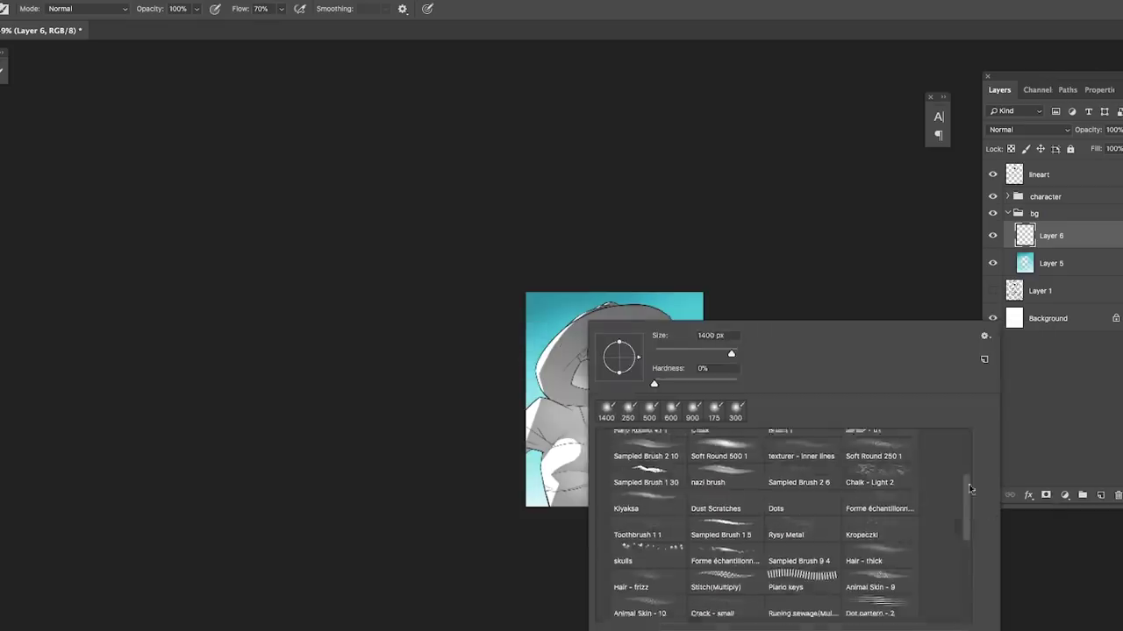
key(Escape)
key(ctrl+plus)
scroll(720, 437, up, 2)
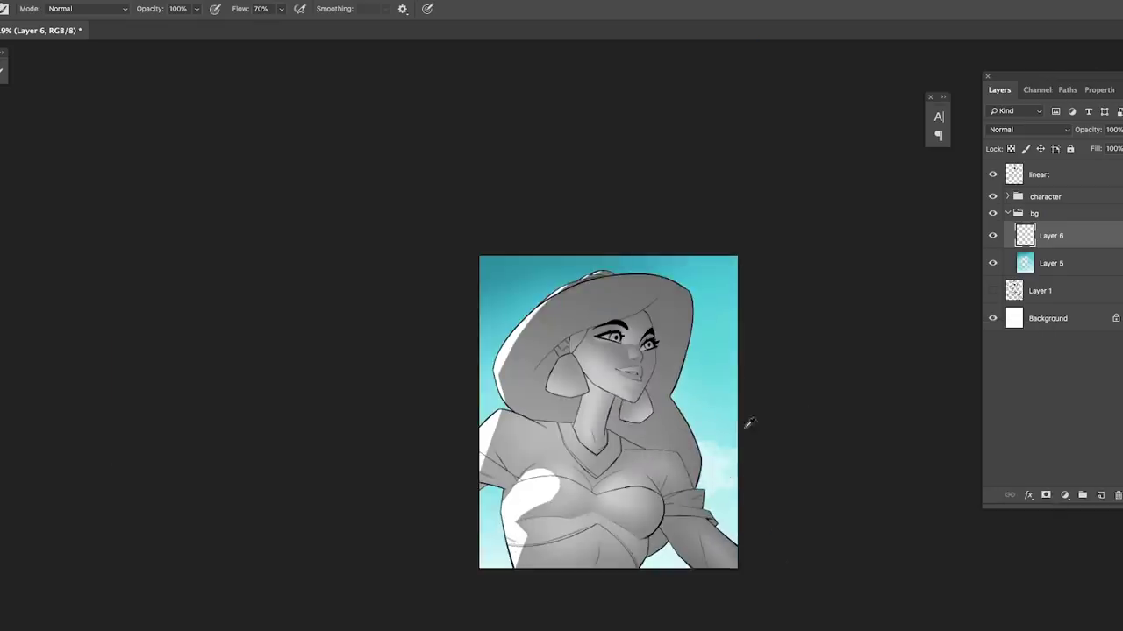
scroll(746, 473, down, 1)
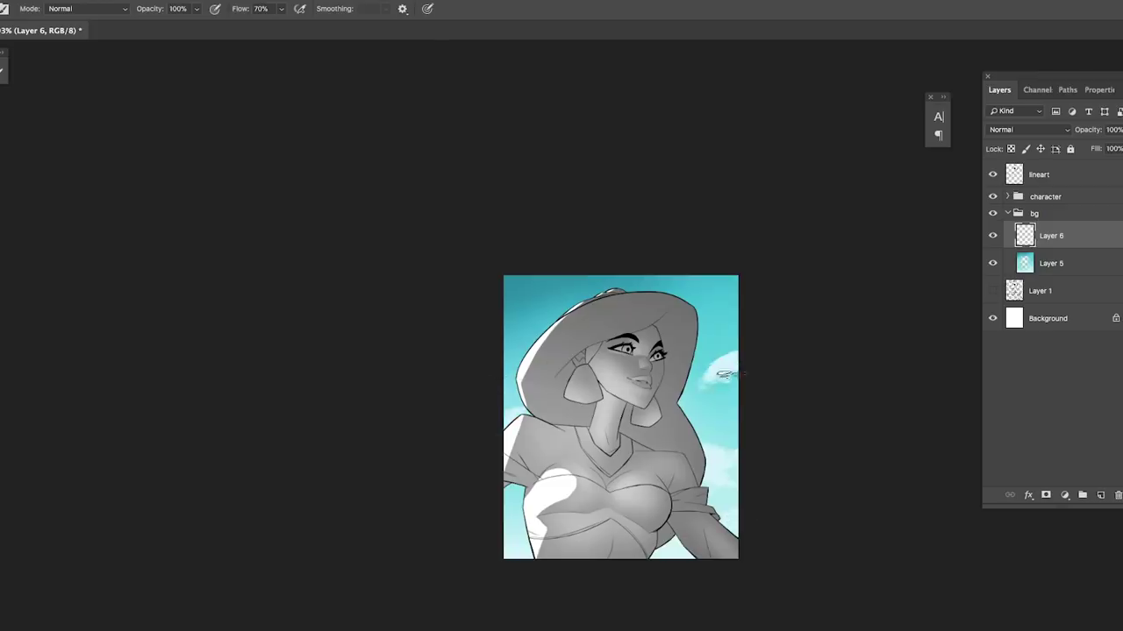
- Extend and shape the clouds in the sky beside the hat and hair with another brush
scroll(720, 362, up, 3)
scroll(713, 357, down, 2)
right_click(713, 358)
key(Escape)
scroll(721, 357, down, 2)
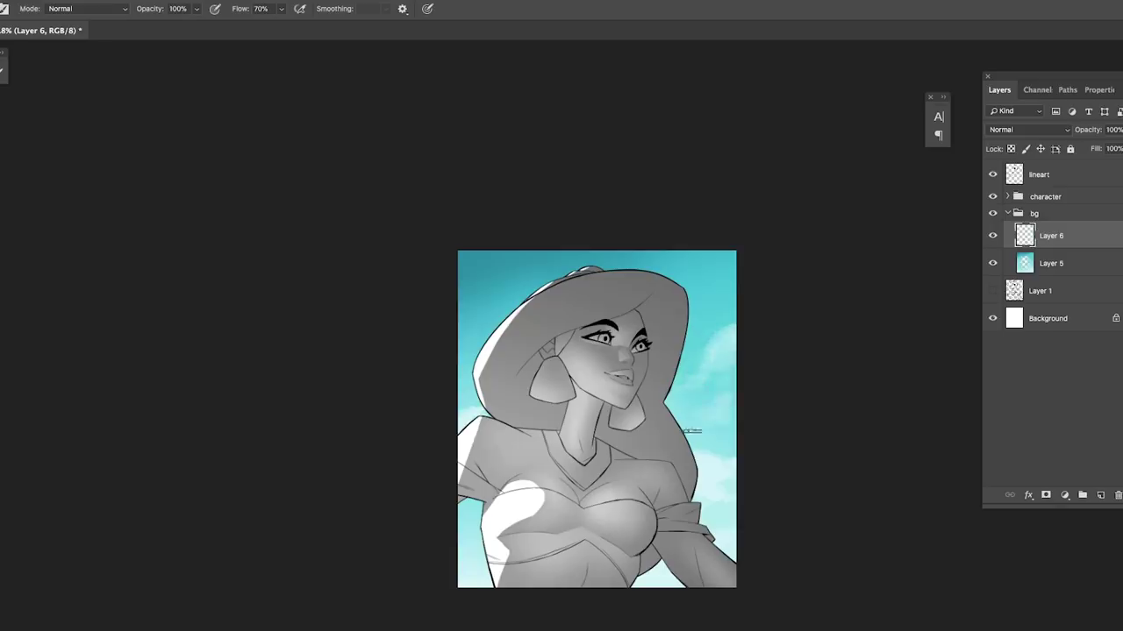
scroll(693, 430, down, 1)
scroll(727, 371, up, 2)
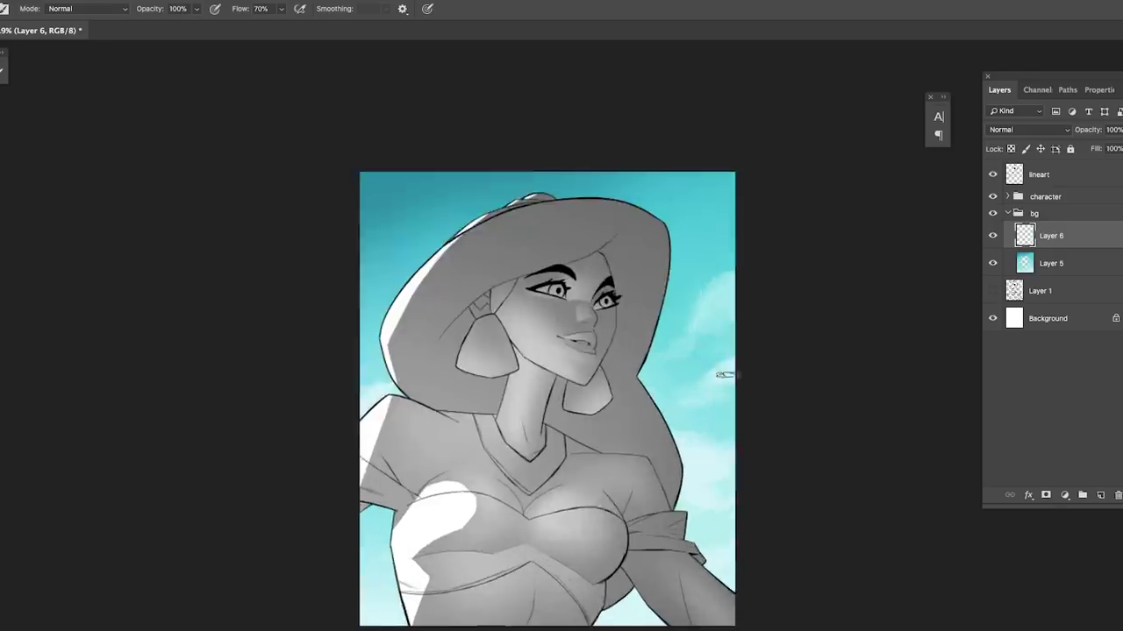
scroll(678, 322, down, 1)
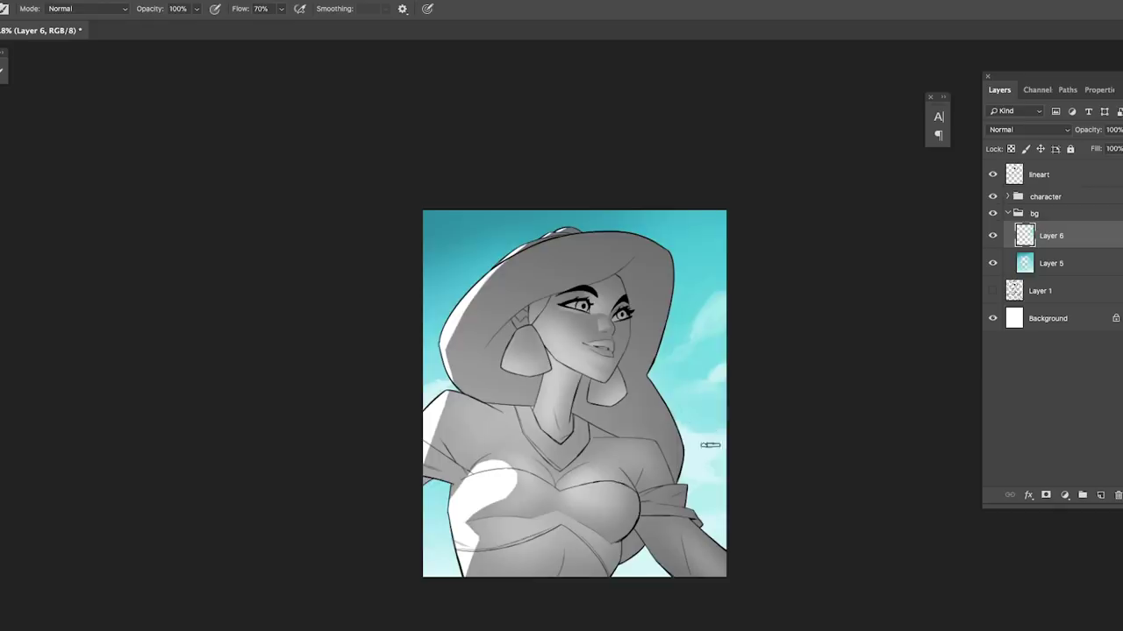
scroll(755, 460, down, 1)
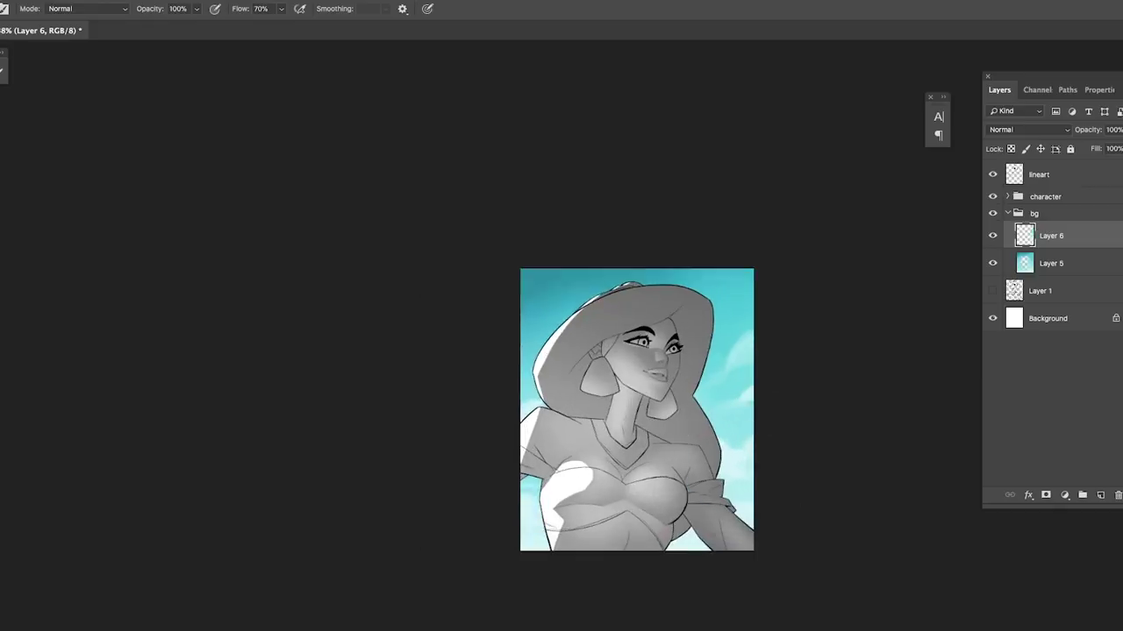
- Change the brush, sample cyan tones from the sky, and blend the clouds beside the figure
right_click(554, 321)
scroll(667, 491, down, 4)
key(Escape)
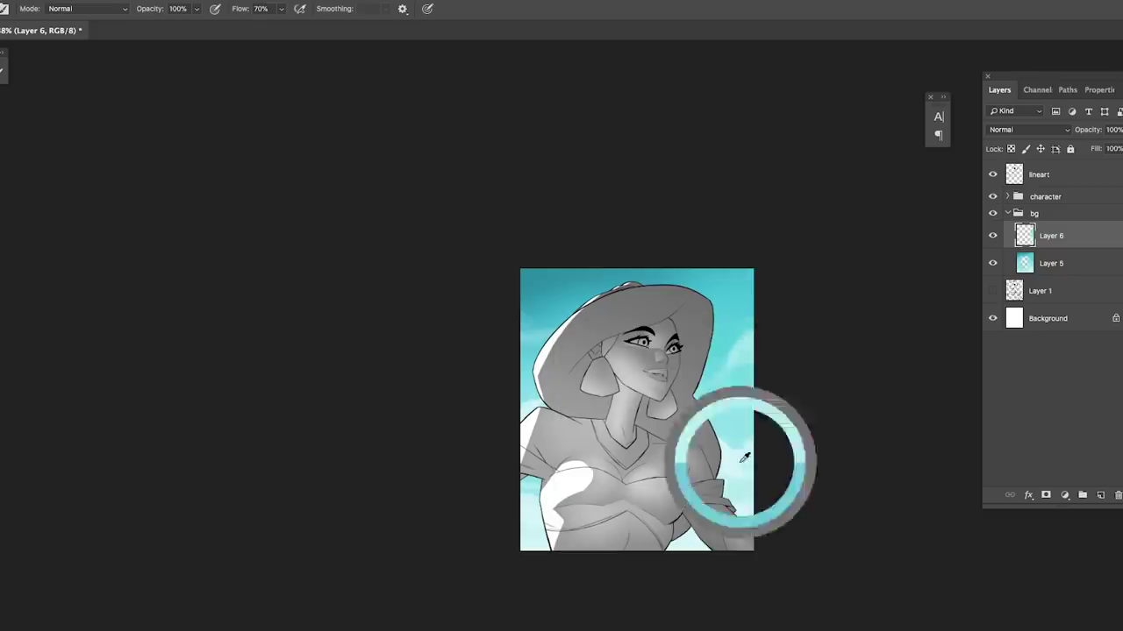
scroll(614, 351, up, 1)
scroll(659, 399, down, 2)
scroll(746, 368, up, 1)
- Choose the CLOUDS - cloud 01 brush and paint soft clouds into the upper corners of the sky
right_click(746, 368)
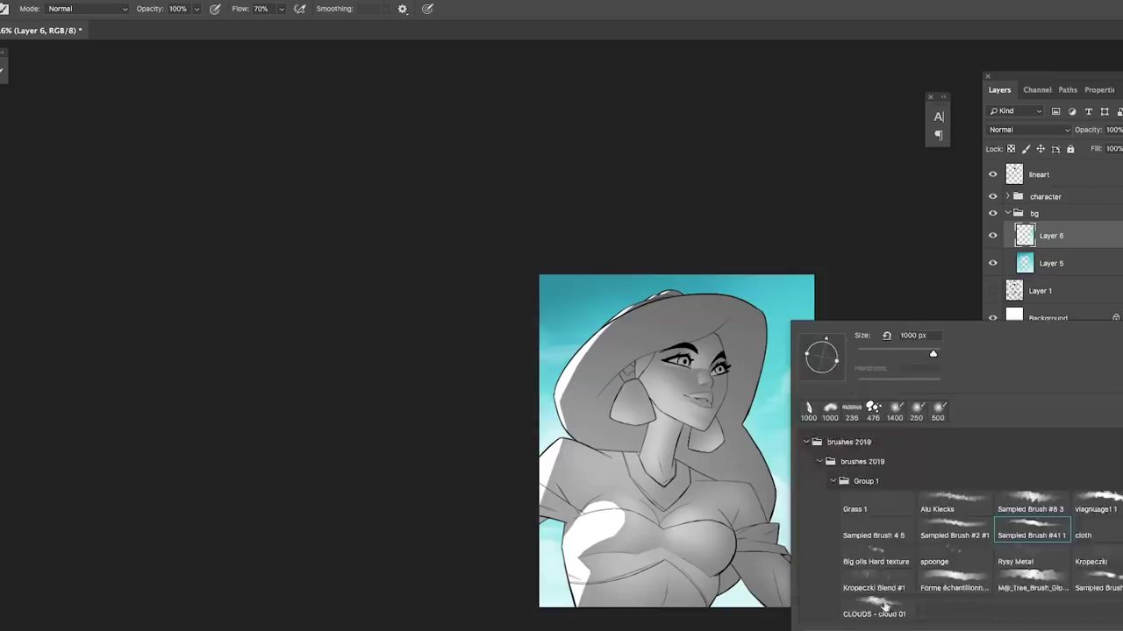
key(Escape)
scroll(753, 361, down, 1)
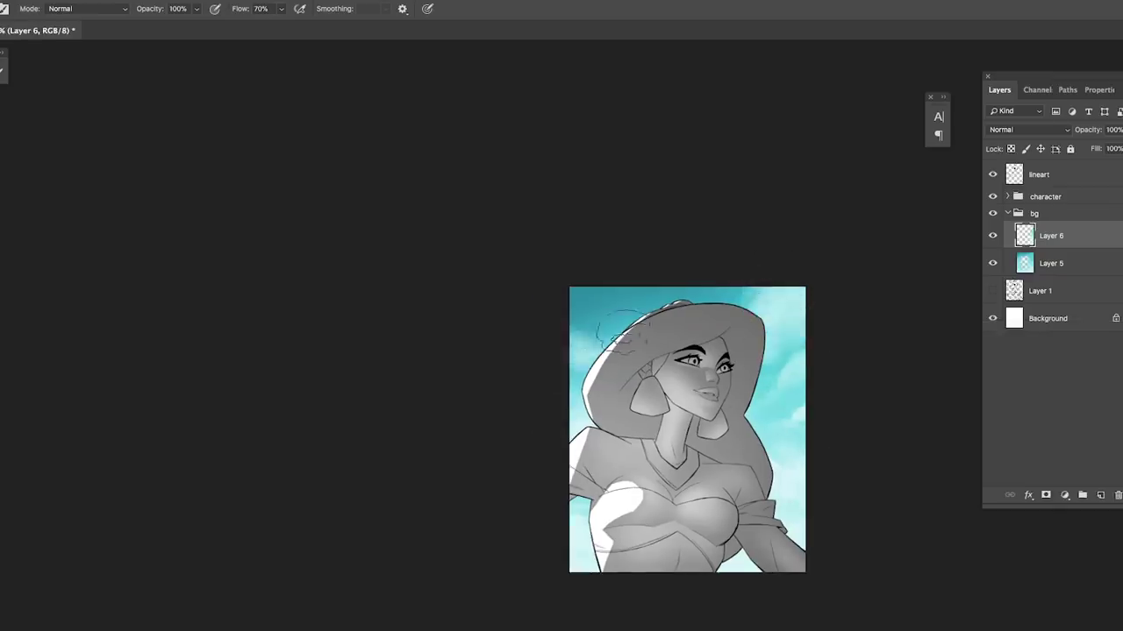
scroll(650, 342, up, 1)
- Switch to a brush with 100% flow and touch up the cloud edges around the figure
right_click(696, 321)
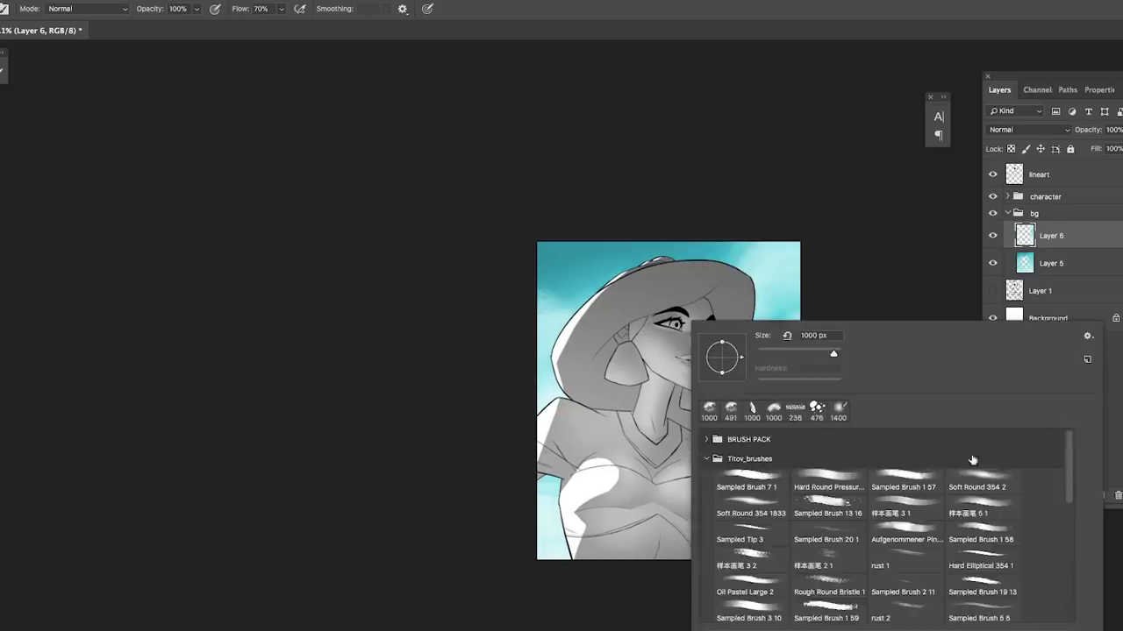
double_click(819, 419)
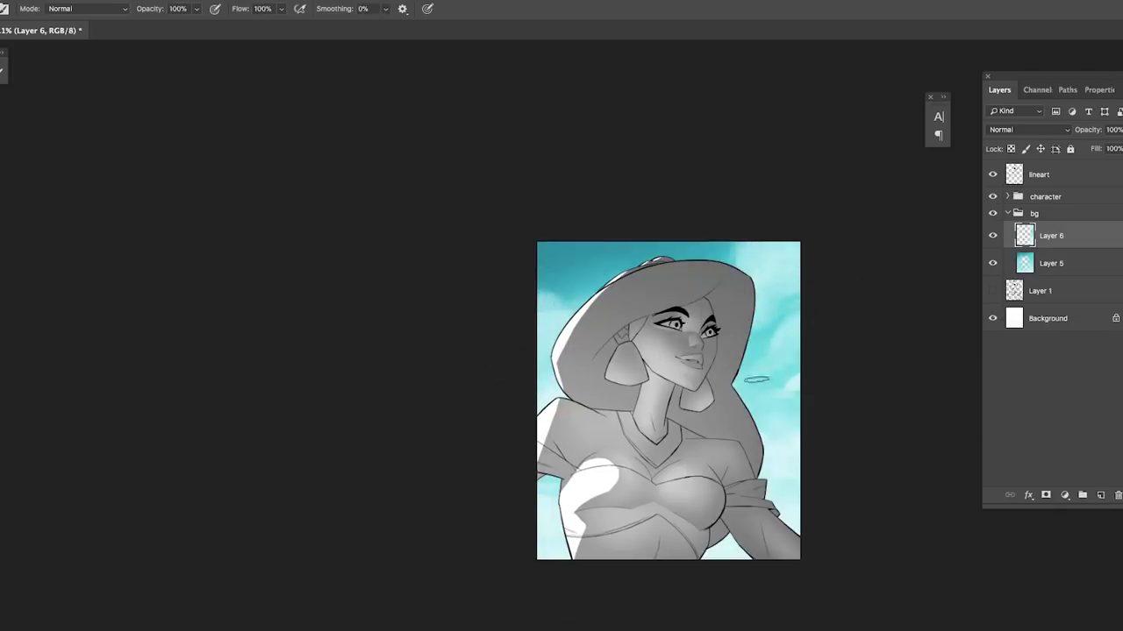
scroll(758, 397, up, 1)
right_click(667, 321)
key(Escape)
scroll(645, 247, up, 1)
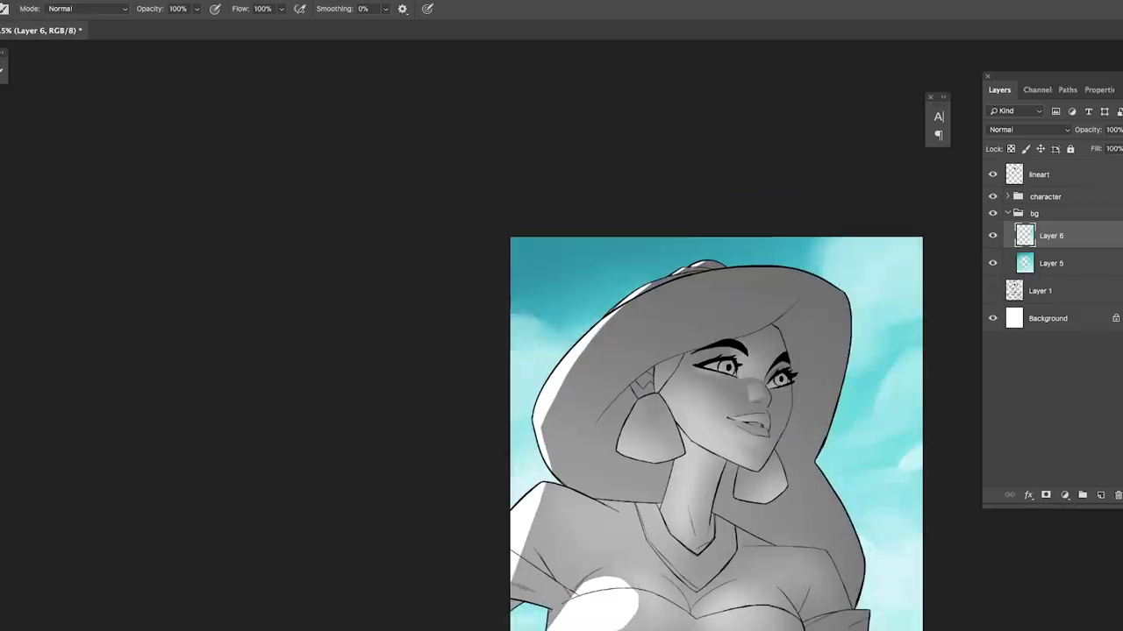
- Add a new layer at the top of the bg group and paint small white birds in the sky around the large headdress
key(ctrl+shift+alt+n)
drag(645, 246, 597, 84)
drag(819, 185, 814, 230)
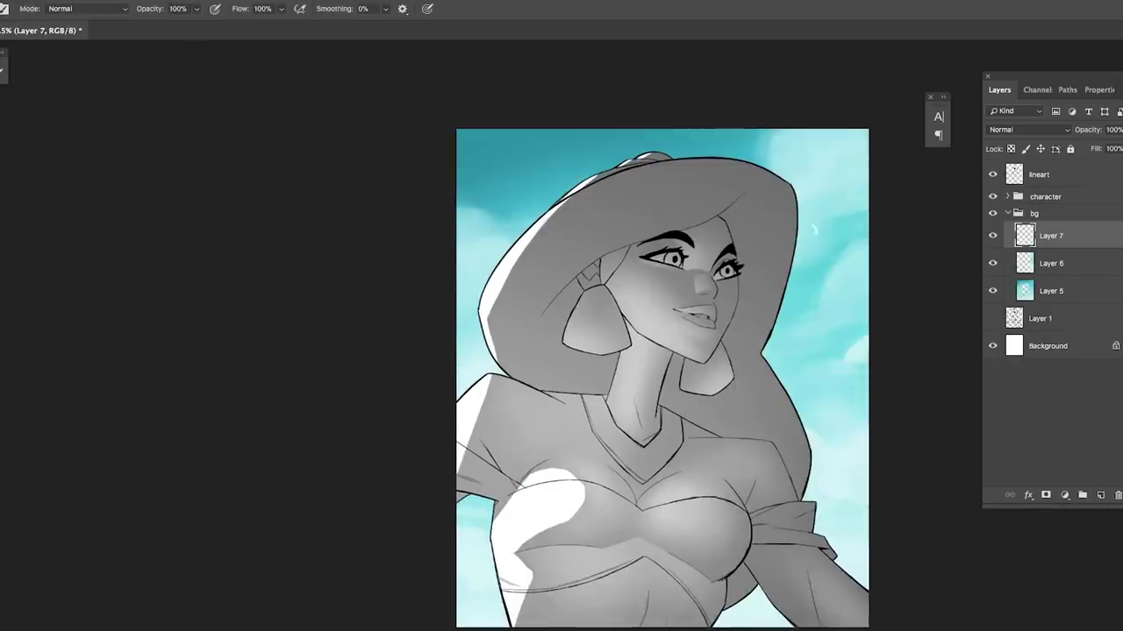
scroll(836, 244, up, 1)
scroll(828, 273, down, 2)
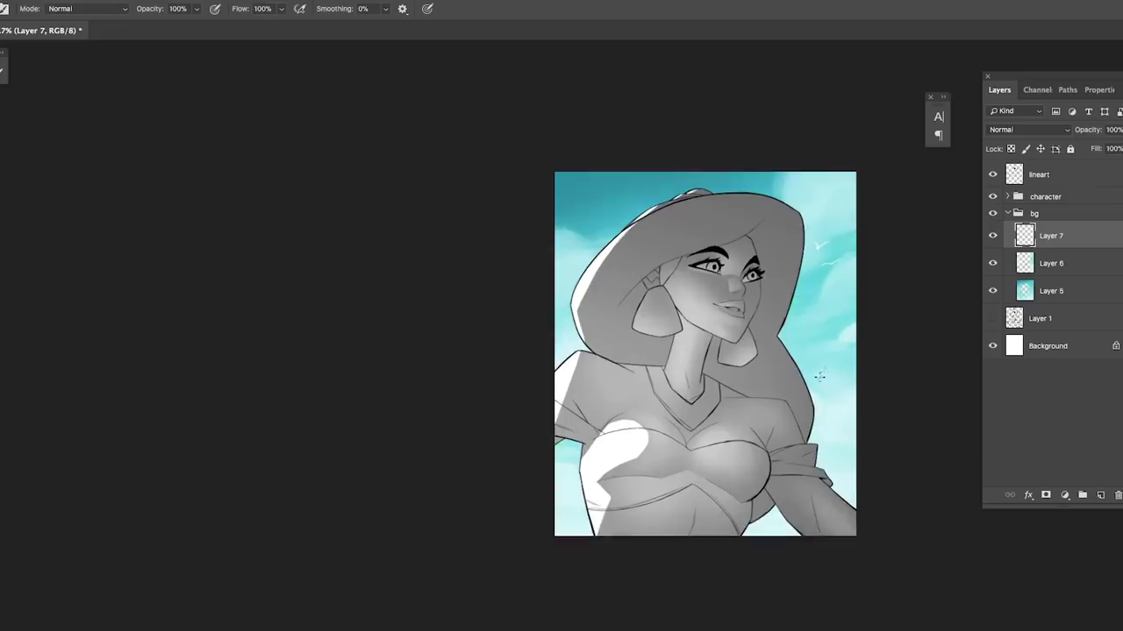
scroll(576, 257, down, 1)
scroll(576, 257, up, 2)
key(Return)
scroll(577, 257, up, 1)
key(Return)
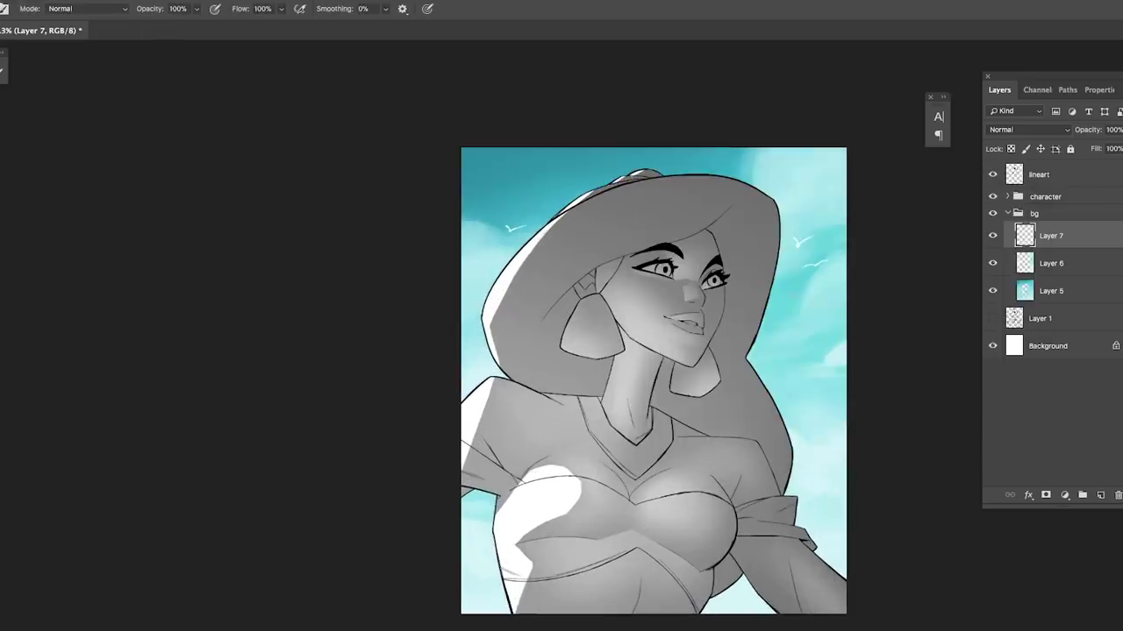
- Paint small purple-grey birds in the sky beside the hair and another tiny white bird beside the headdress
scroll(787, 298, down, 1)
scroll(809, 308, up, 1)
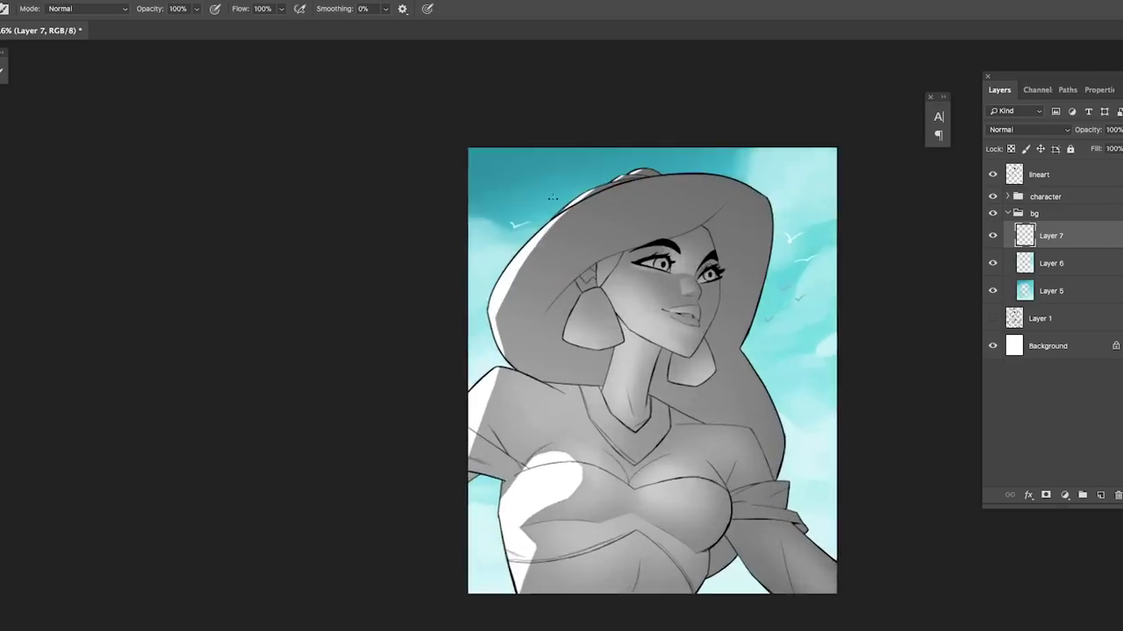
scroll(797, 326, up, 3)
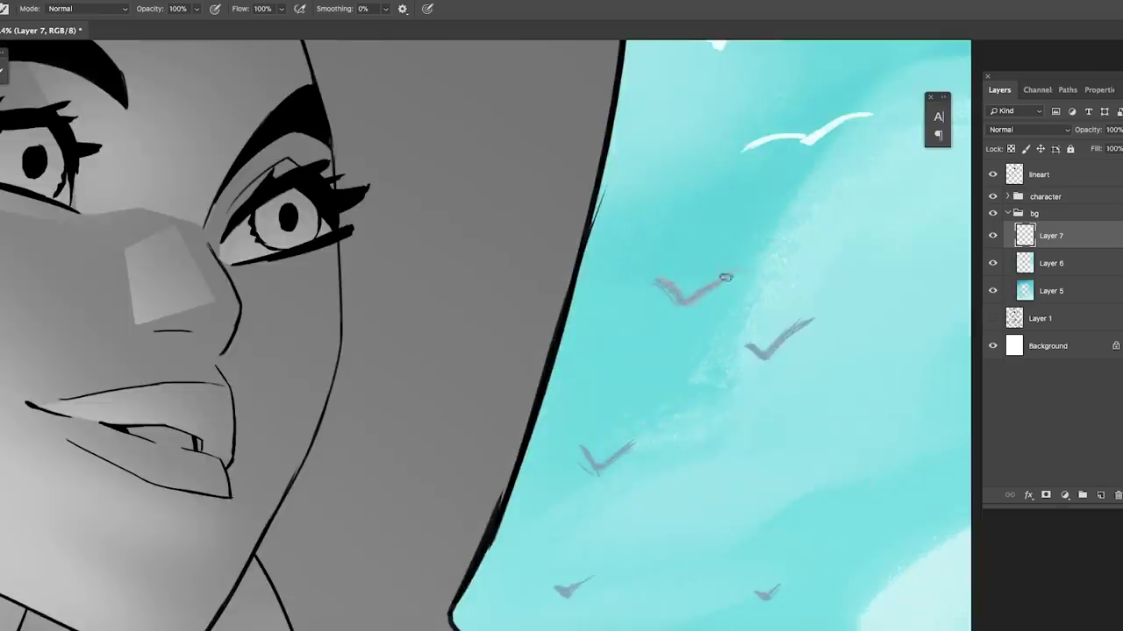
scroll(686, 304, down, 5)
scroll(722, 345, up, 2)
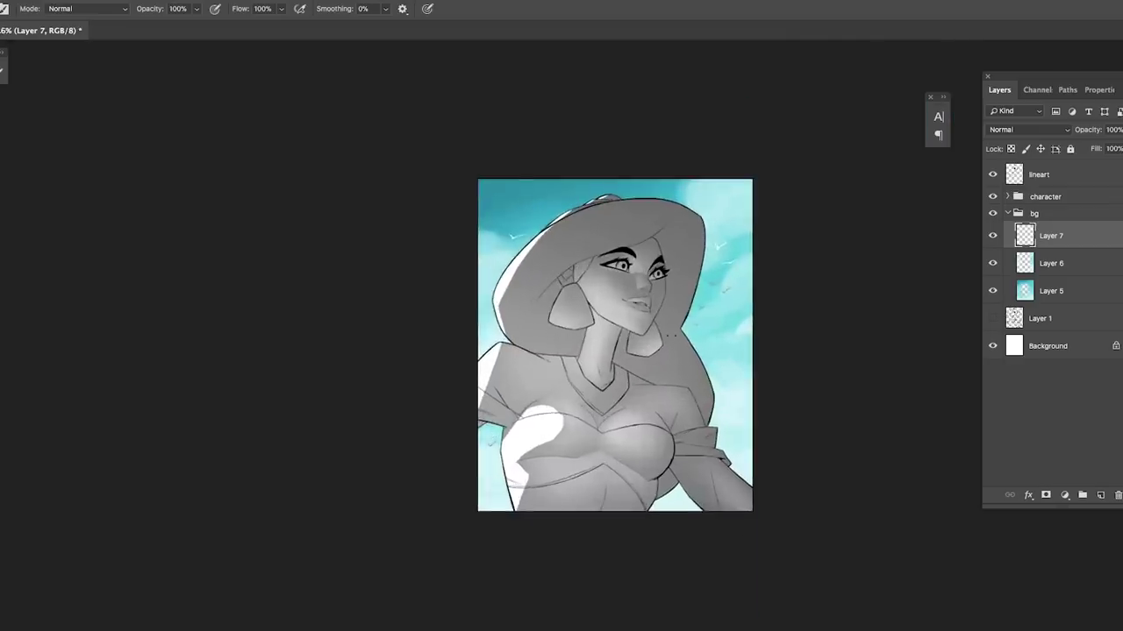
scroll(814, 263, up, 2)
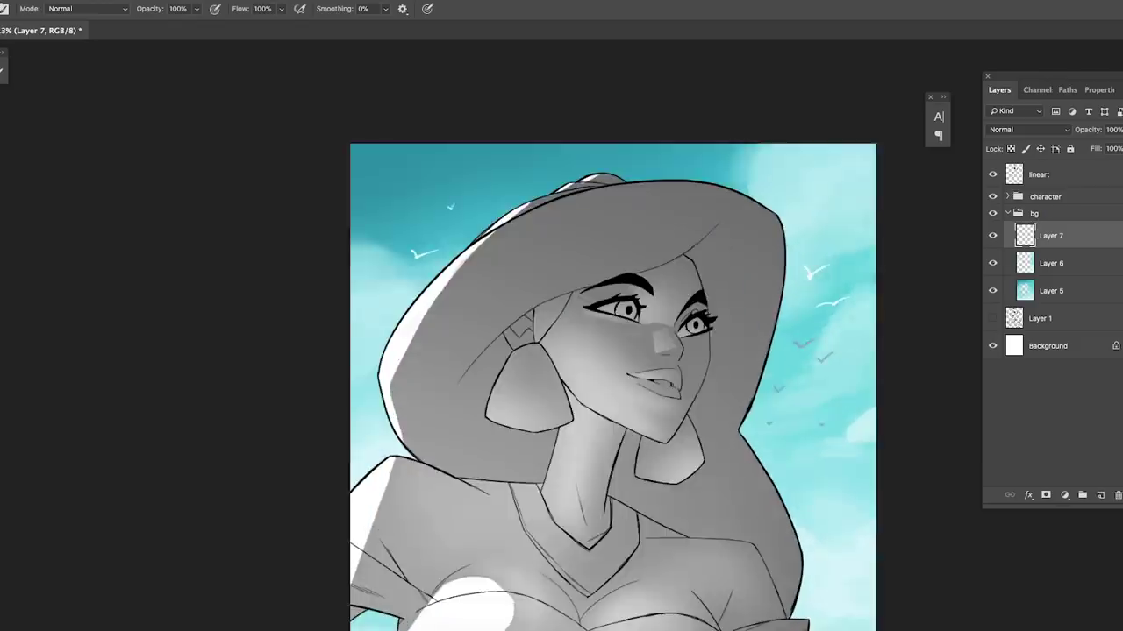
scroll(583, 324, down, 4)
scroll(583, 324, up, 1)
- Collapse the bg group, expand the character group, and add a clipped layer above its other layers in Multiply mode
click(1044, 213)
click(1007, 213)
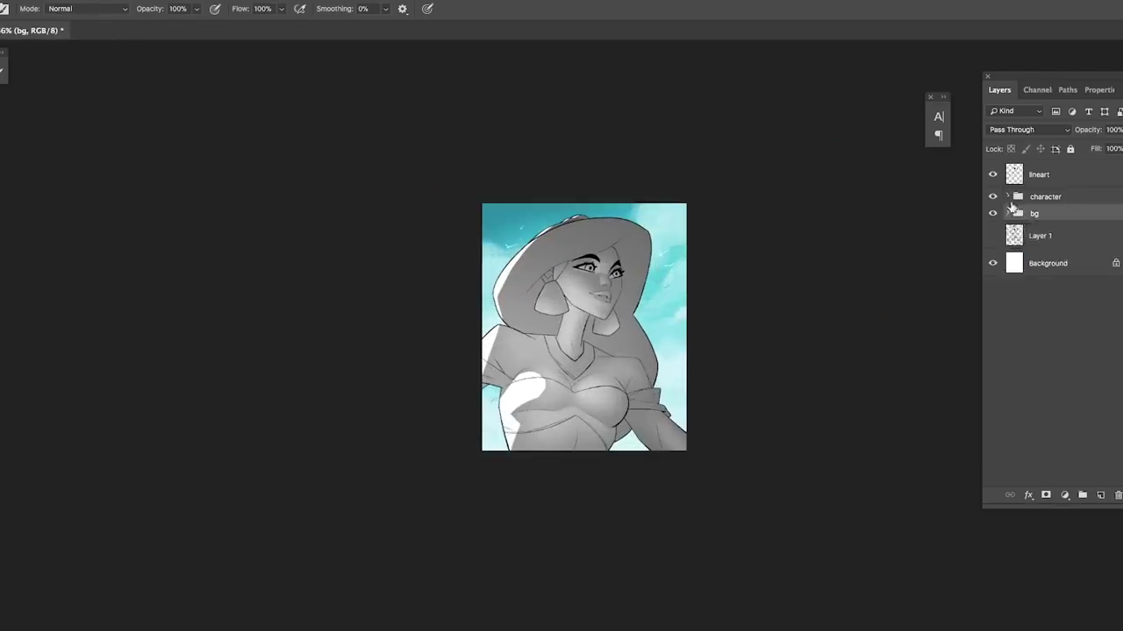
click(1007, 196)
click(1062, 220)
click(1028, 128)
click(1004, 158)
- Choose a light reddish skin tone, outline the face and neck, and fill them with it
key(i)
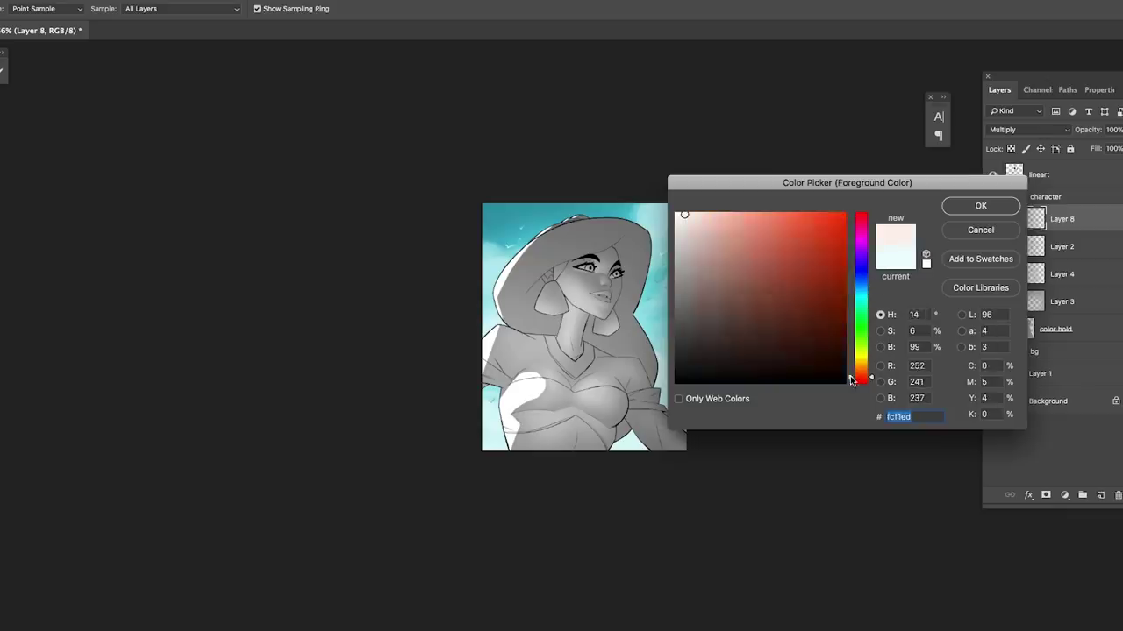
click(714, 243)
key(Return)
key(l)
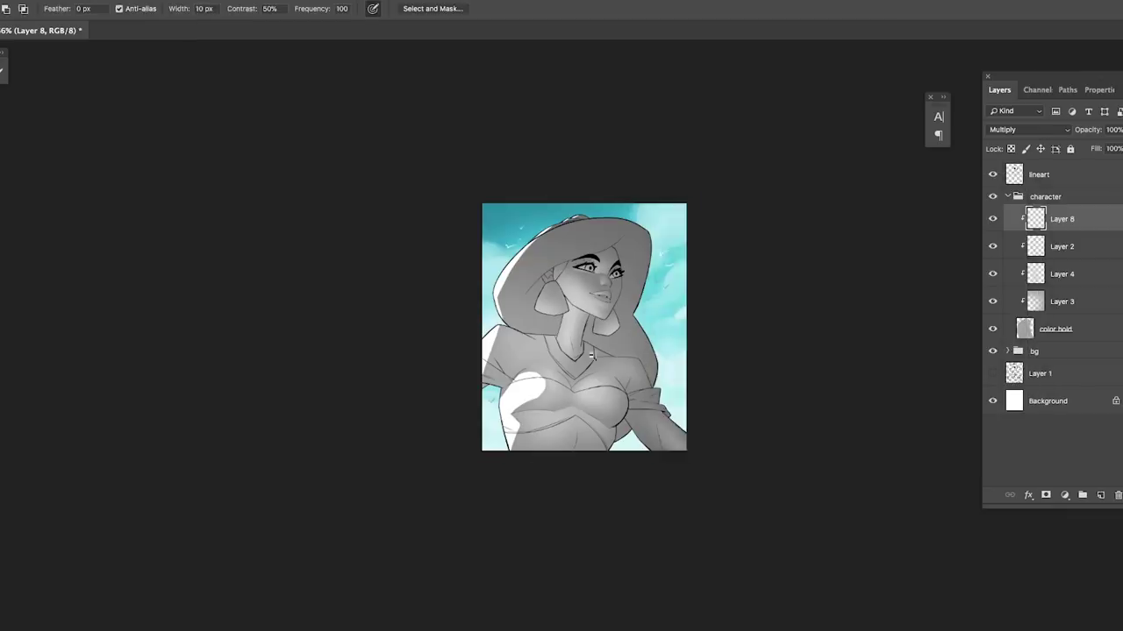
scroll(589, 354, up, 2)
key(Return)
key(alt+BackSpace)
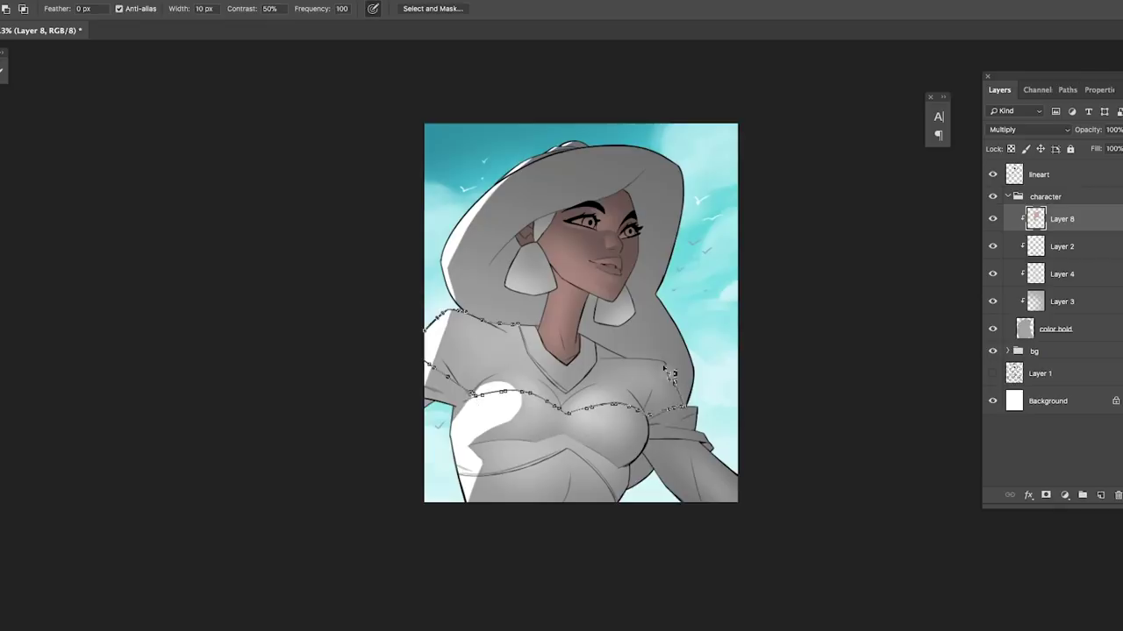
- Outline the shoulders, chest, arms and midriff, fill them with the skin tone, and deselect
click(434, 425)
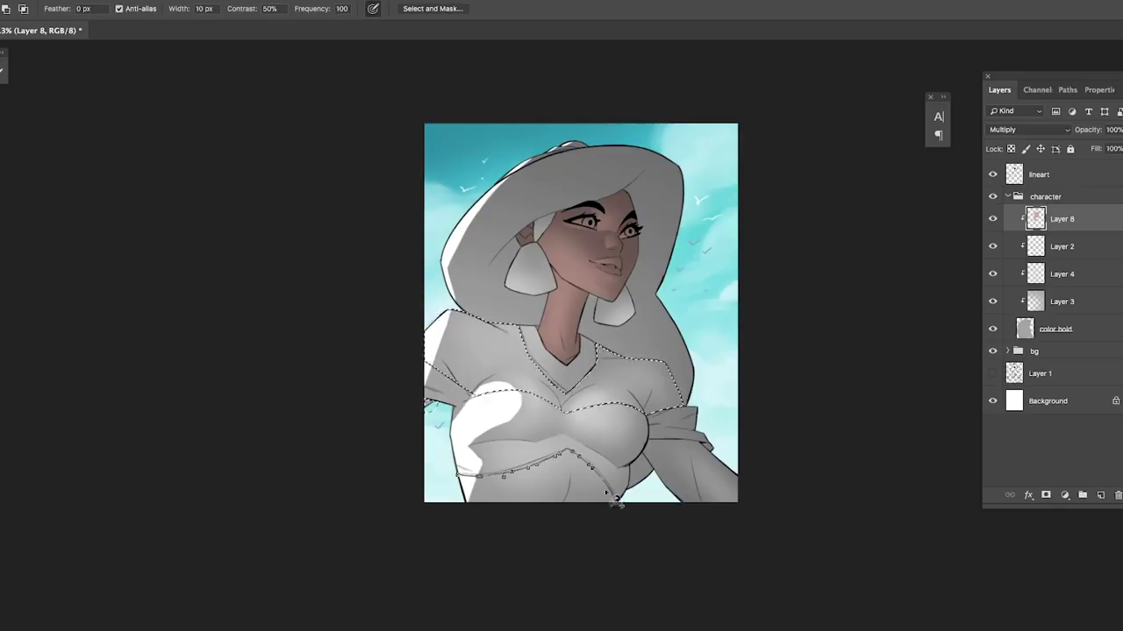
key(Return)
key(alt+BackSpace)
key(ctrl+d)
key(ctrl+minus)
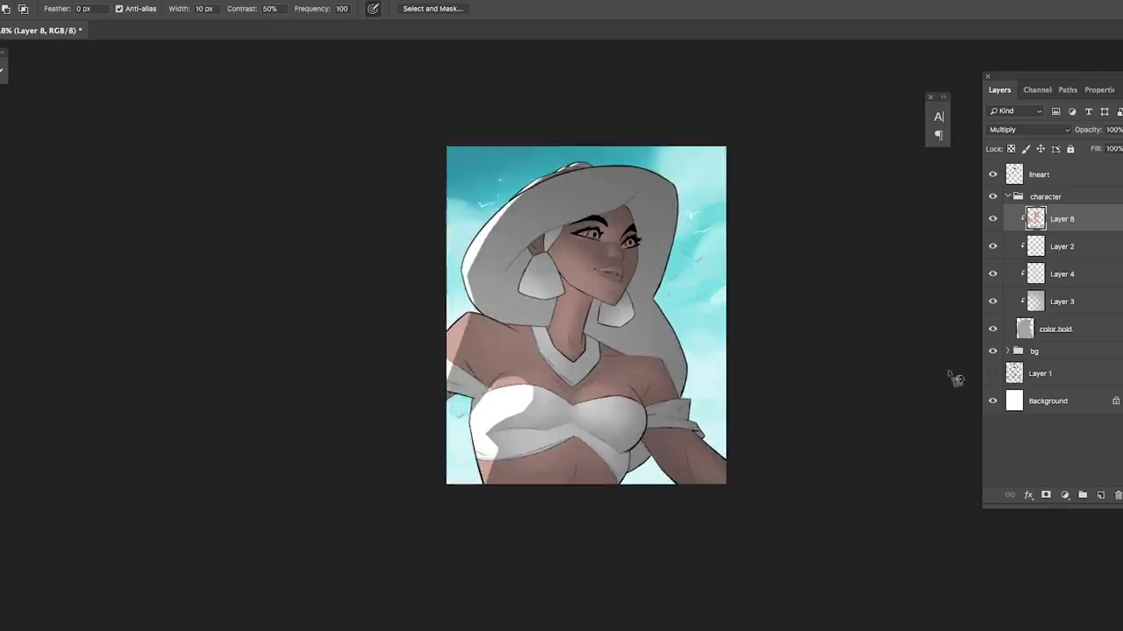
- Add a clipped Multiply layer below the skin layer, outline the top and its sleeves with the Polygonal Lasso, and fill them
key(ctrl+alt+shift+n)
key(Return)
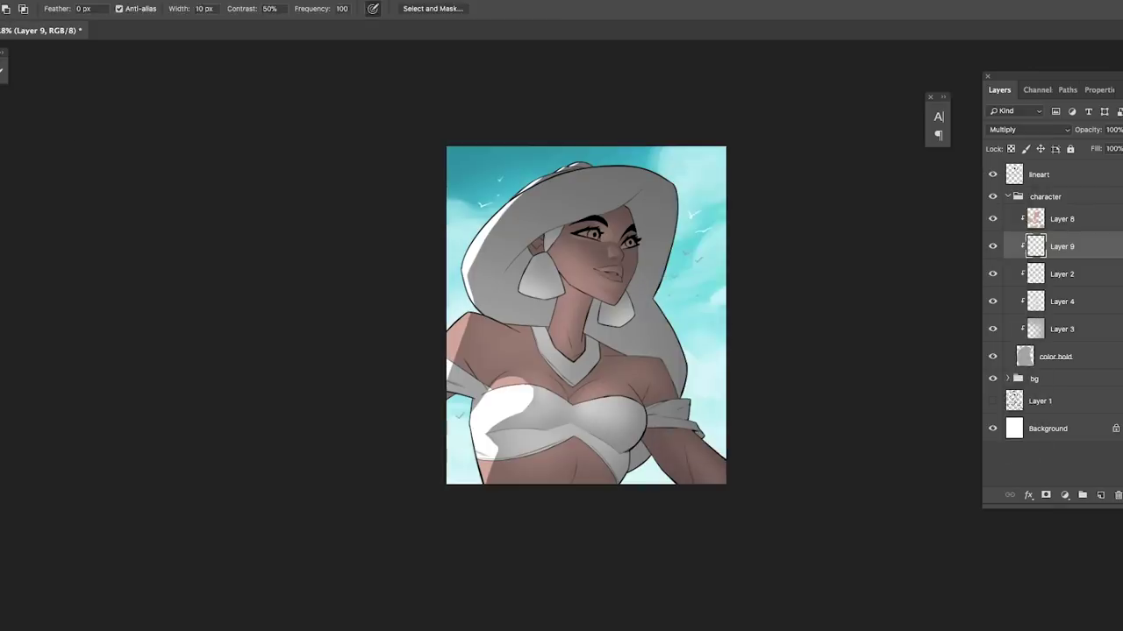
key(shift+l)
click(442, 338)
click(400, 377)
click(478, 473)
click(550, 476)
key(Return)
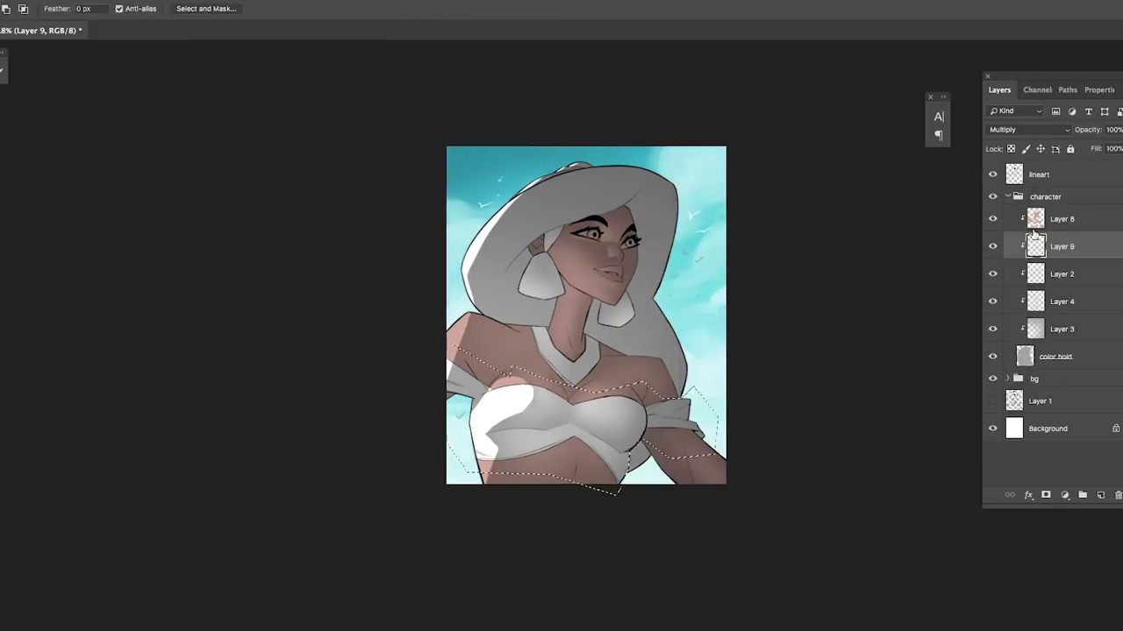
key(alt+BackSpace)
key(ctrl+d)
- Shift the colour of the top and sleeves to turquoise with Hue/Saturation
key(ctrl+u)
drag(912, 212, 932, 214)
key(ctrl+minus)
key(Return)
- Add a clipped layer above the turquoise layer, choose a dark blue, and outline the hair with the Magnetic Lasso
key(ctrl+alt+shift+n)
key(ctrl+plus)
click(859, 362)
drag(860, 362, 859, 279)
key(Return)
key(shift+l)
key(Return)
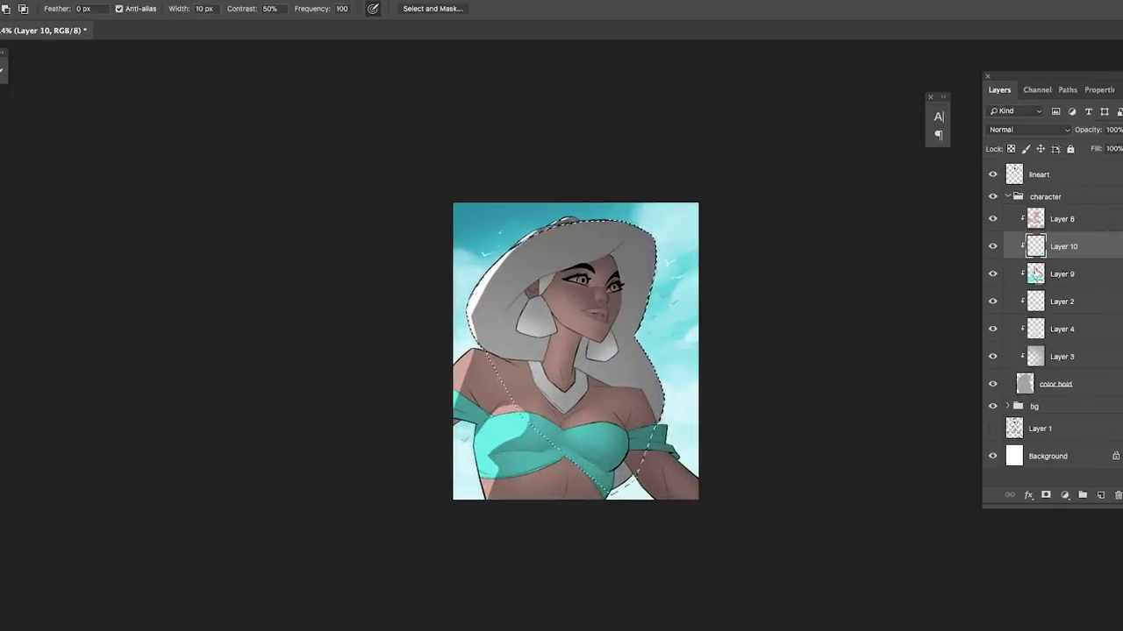
- Fill the hair selection with dark blue, set its layer to Multiply, and deselect
key(alt+BackSpace)
click(1028, 129)
click(1004, 172)
key(ctrl+d)
- Clean up the edges of the dark hair colour around the ear and face with a brush
key(b)
scroll(583, 373, up, 5)
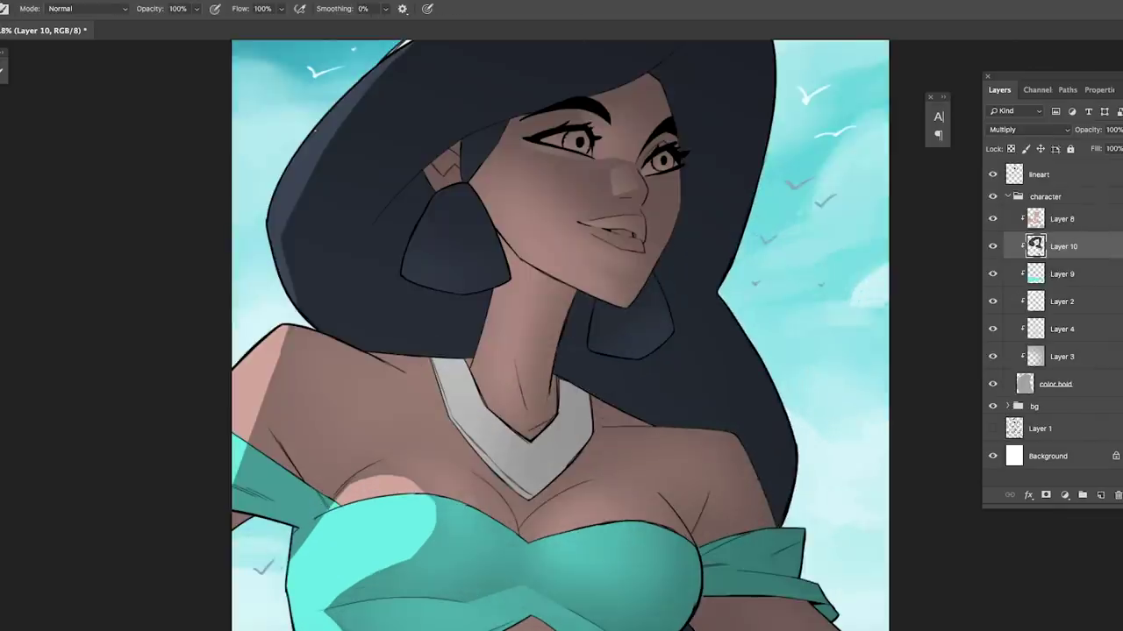
scroll(543, 333, up, 3)
scroll(639, 377, up, 3)
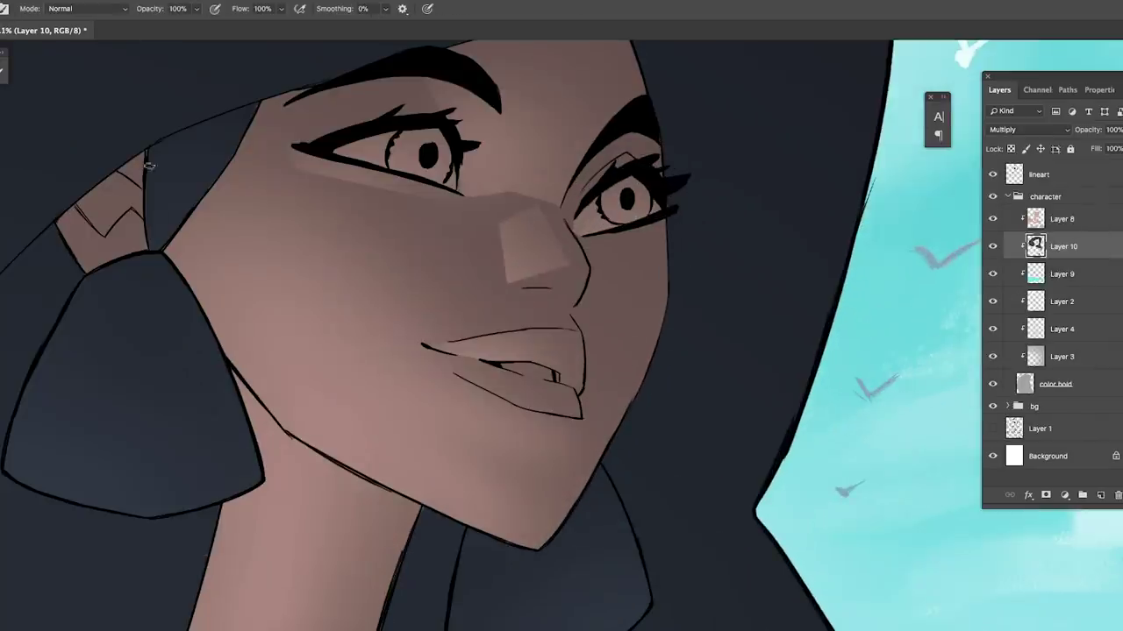
scroll(329, 474, down, 5)
scroll(330, 475, left, 5)
drag(292, 452, 351, 412)
scroll(530, 521, down, 6)
- Adjust the dark hair colour with Hue/Saturation
key(ctrl+alt+shift+e)
key(ctrl+u)
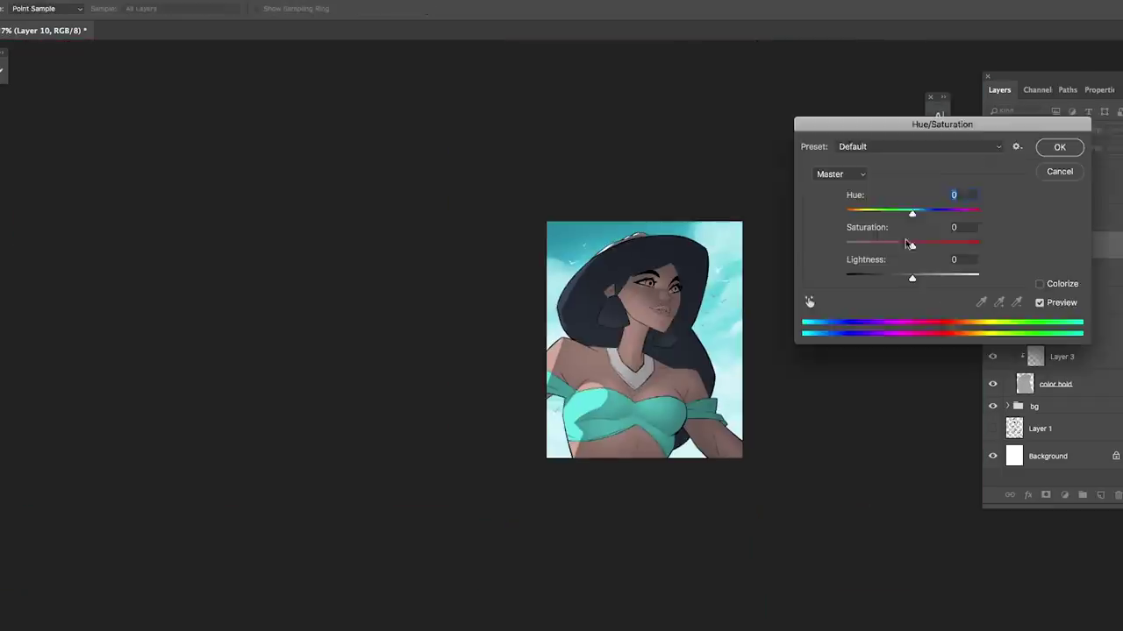
key(Return)
- Add a clipped layer above the hair colour and outline both earrings with the Polygonal Lasso
key(l)
scroll(623, 299, up, 10)
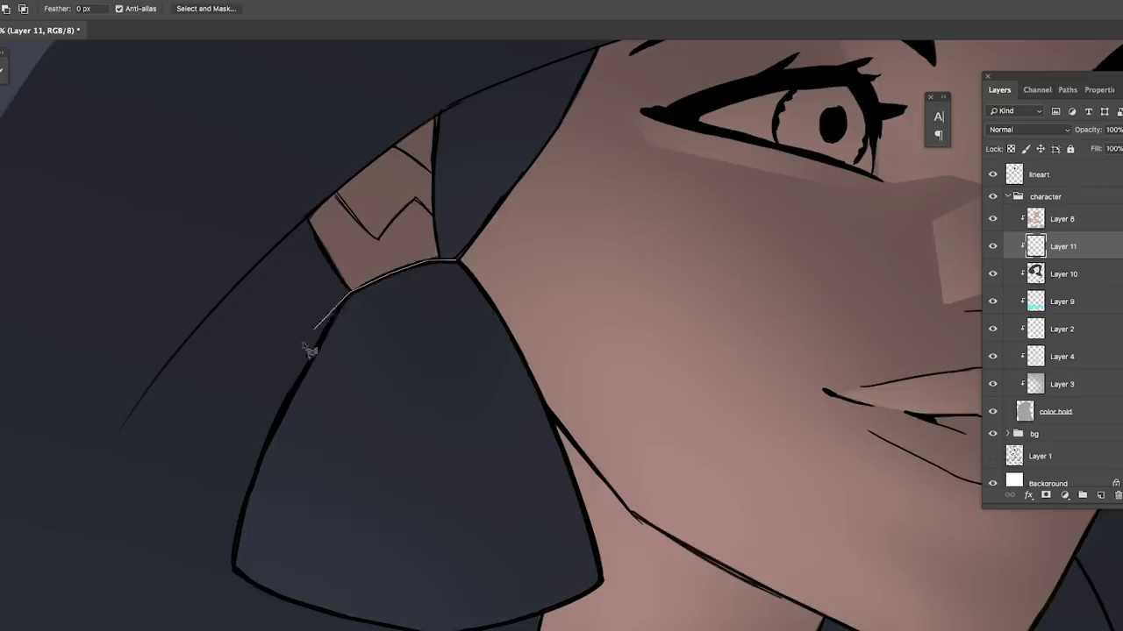
mouse_move(349, 623)
mouse_down()
mouse_move(399, 573)
mouse_move(541, 540)
mouse_up()
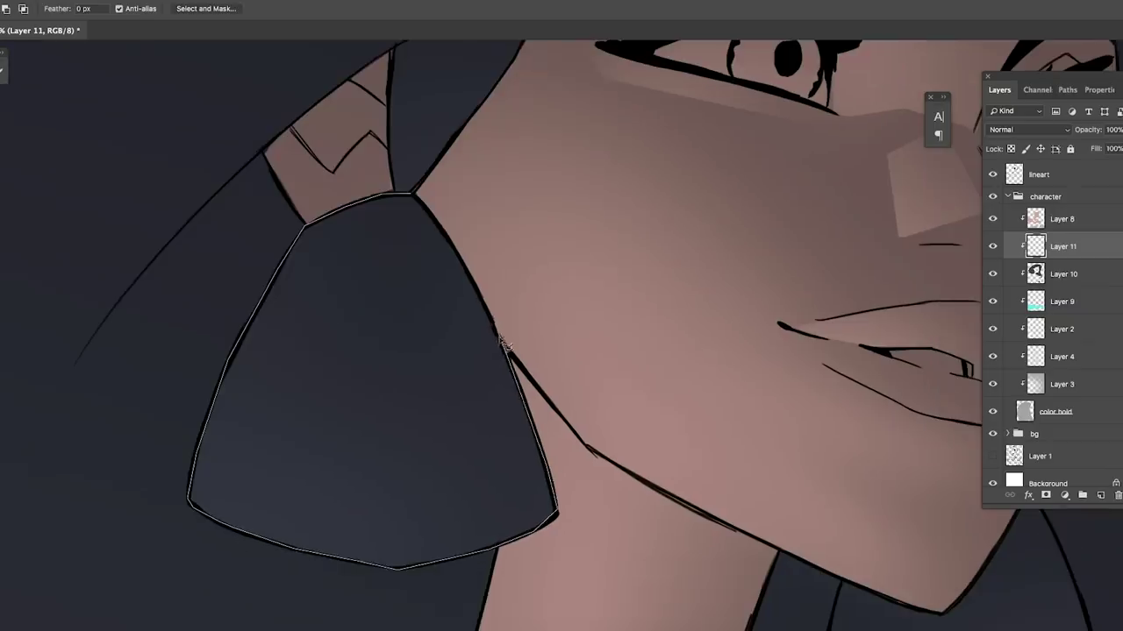
drag(506, 345, 509, 351)
scroll(514, 250, down, 5)
scroll(781, 303, up, 5)
mouse_move(781, 303)
mouse_down()
mouse_move(820, 363)
mouse_move(779, 561)
mouse_move(625, 548)
mouse_move(677, 409)
mouse_move(777, 329)
mouse_up()
click(1061, 246)
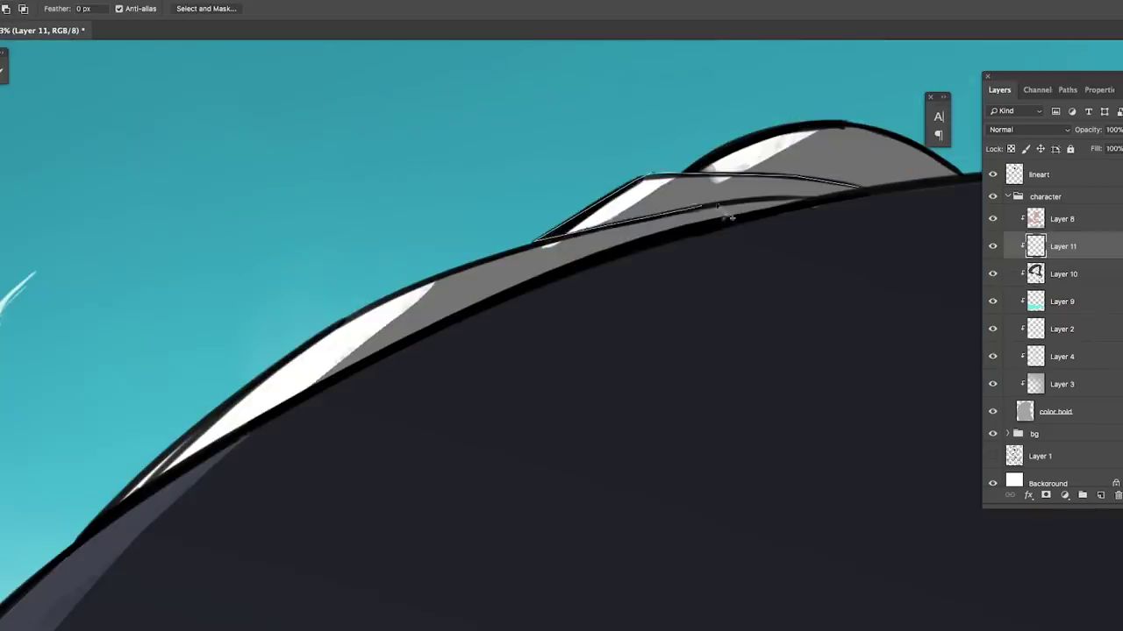
- Add the headband trim and the necklace to the earring selection and fill all the jewellery with golden orange in Multiply mode
drag(731, 218, 404, 225)
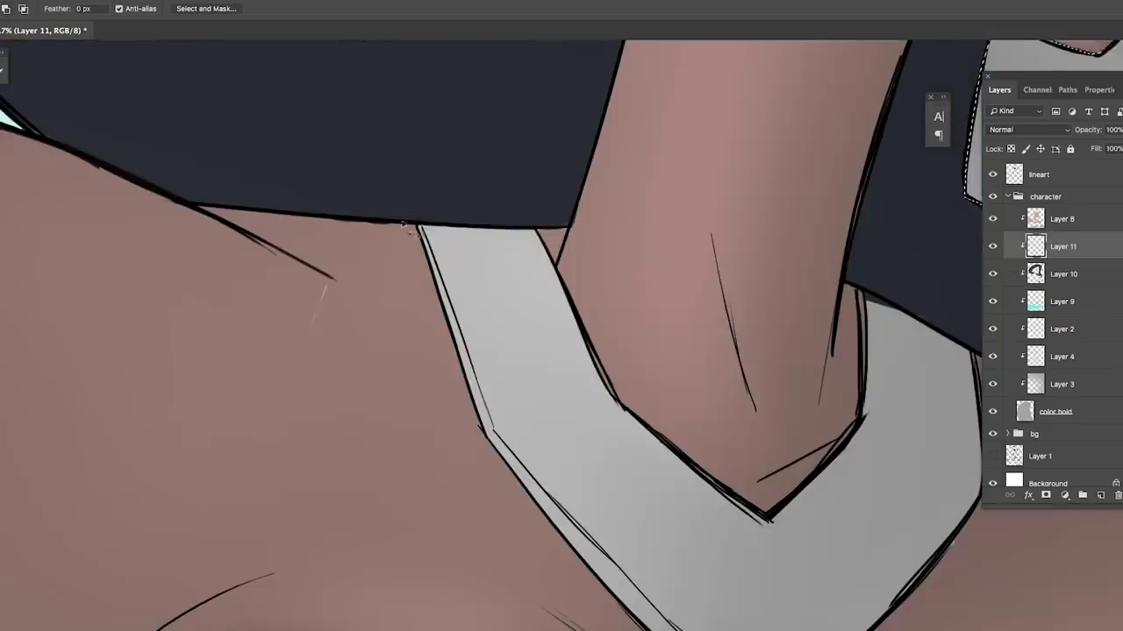
scroll(888, 307, right, 2)
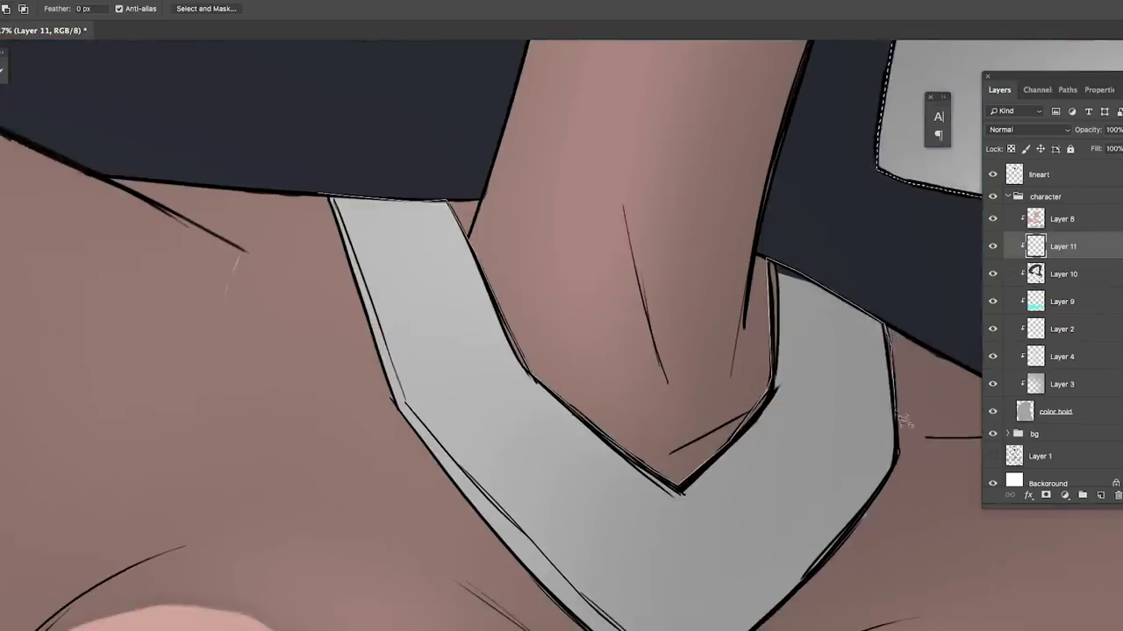
scroll(814, 525, down, 3)
scroll(412, 336, down, 3)
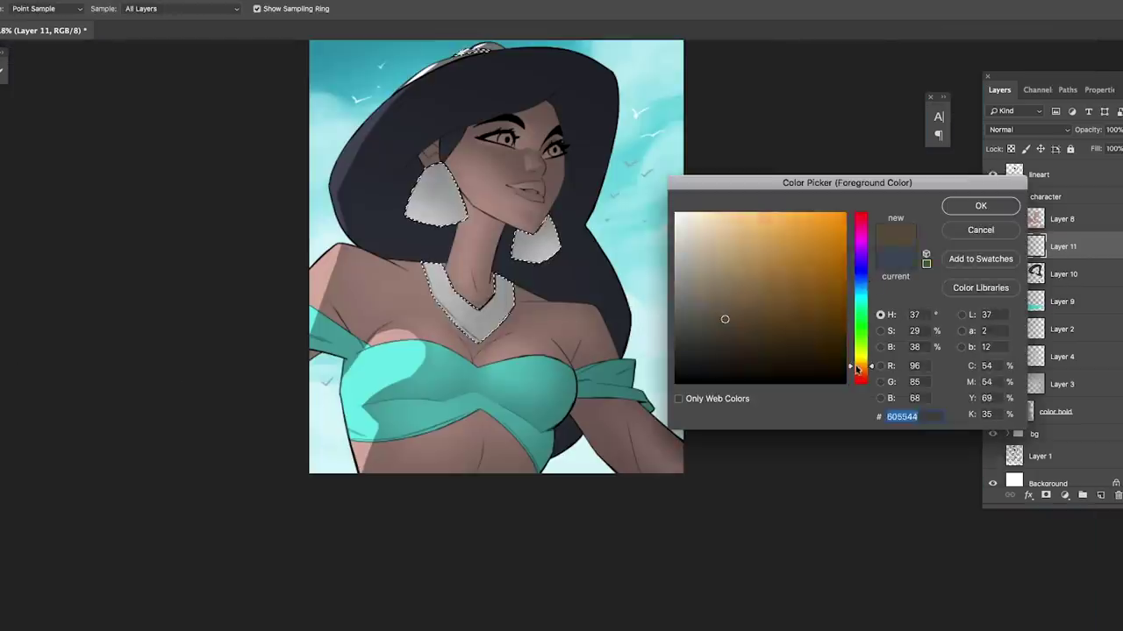
click(764, 254)
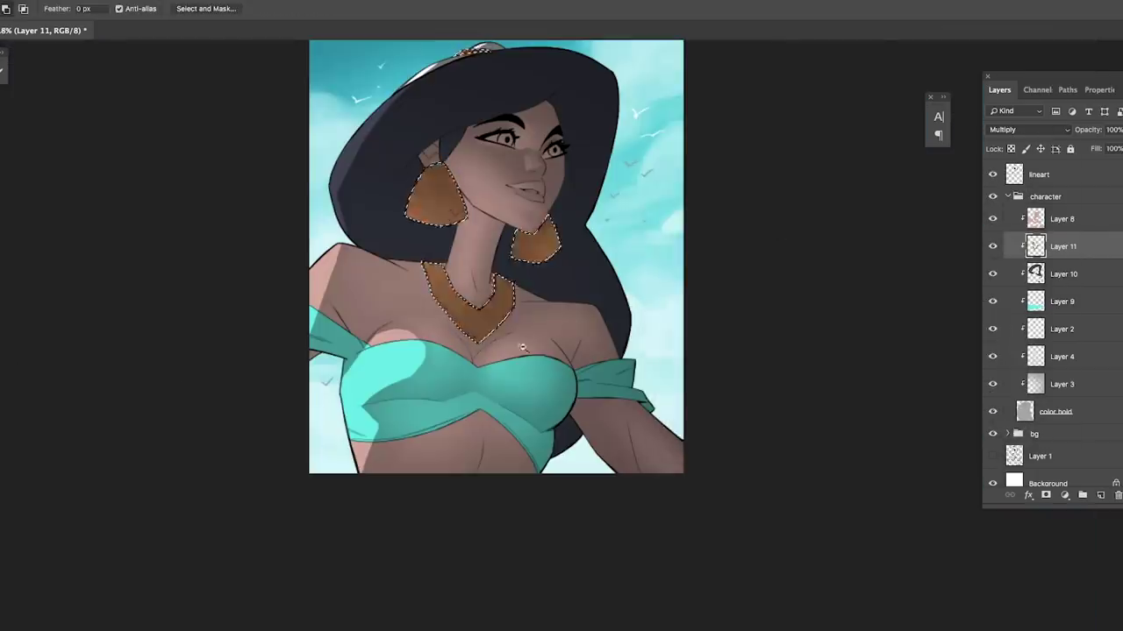
key(ctrl+d)
- Select the skin colour layer and adjust it with Hue/Saturation to Hue +3, Saturation +14 and Lightness -15
key(b)
scroll(522, 349, down, 2)
key(alt+])
scroll(602, 167, up, 5)
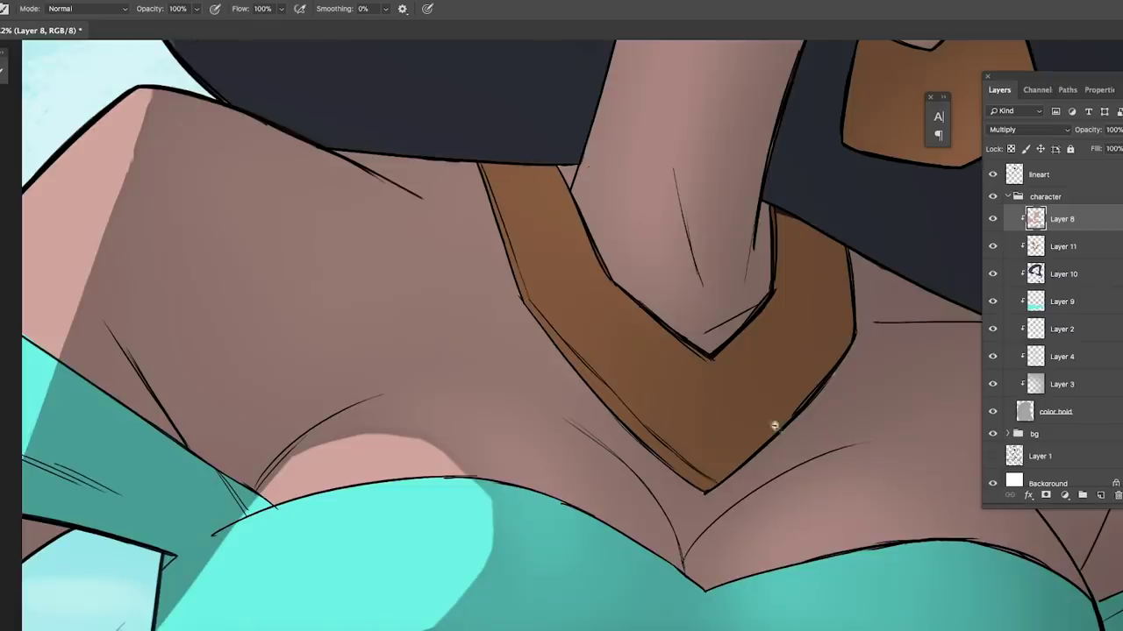
scroll(774, 426, down, 5)
key(ctrl+u)
drag(912, 245, 921, 245)
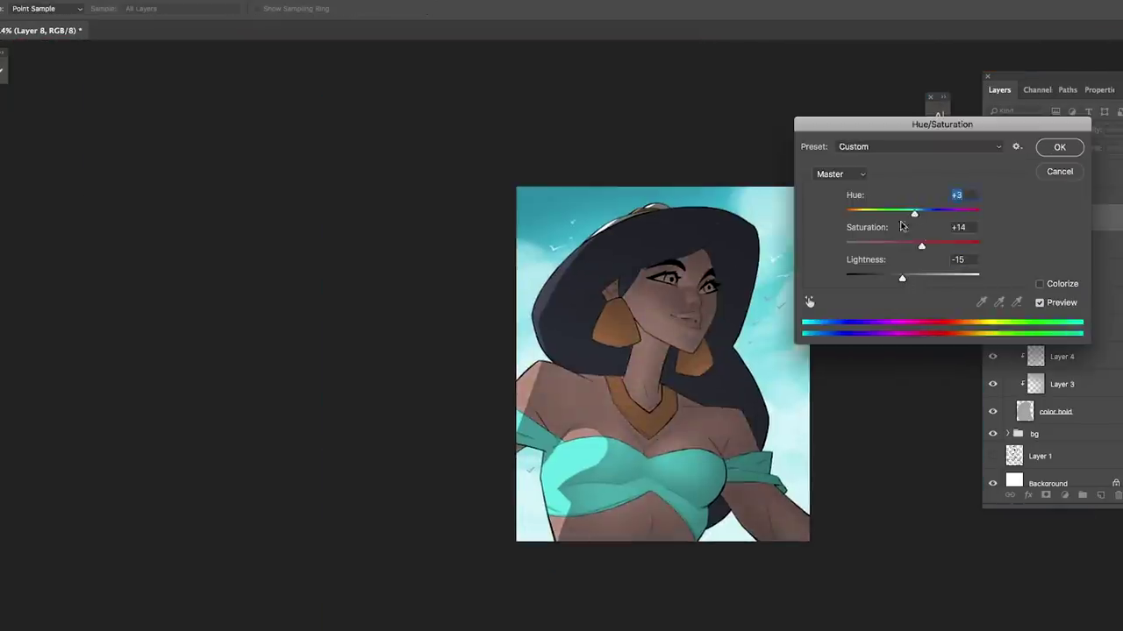
key(Return)
- Select the turquoise clothing layer, outline the lower headband strip above the hair, and fill it with turquoise
scroll(947, 238, down, 2)
key(alt+[)
key(alt+[)
key(alt+[)
scroll(731, 305, up, 6)
key(l)
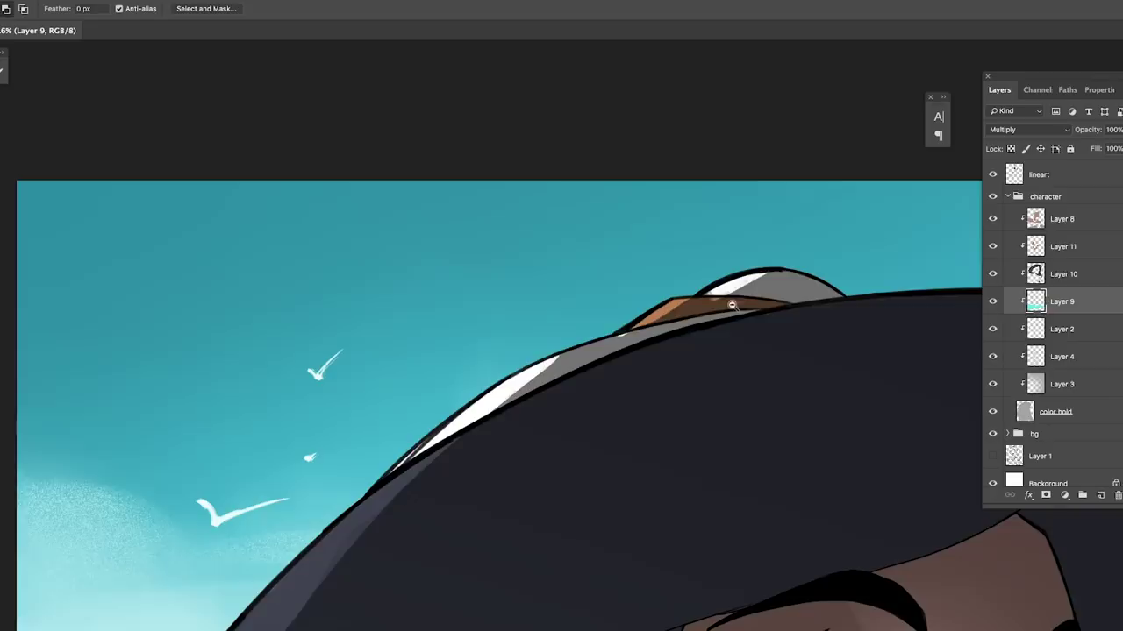
double_click(508, 419)
- Add a clipped layer below the turquoise one, outline the rounded gem on the headband, and fill it with blue
key(ctrl+shift+alt+n)
scroll(508, 418, down, 3)
scroll(782, 350, up, 3)
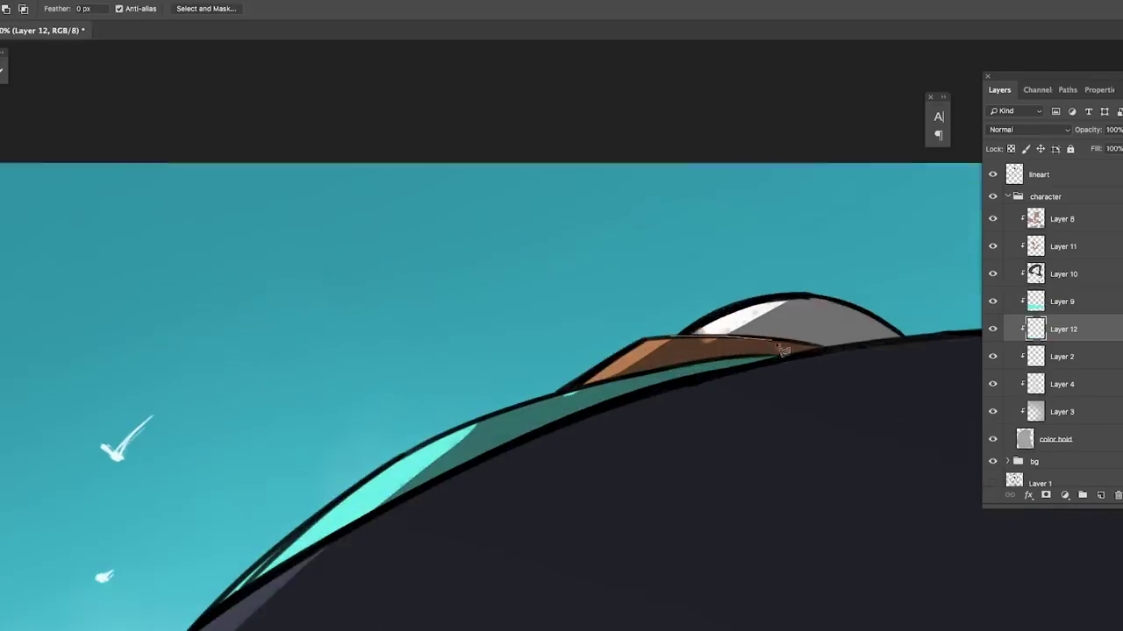
key(Return)
key(alt+BackSpace)
key(ctrl+d)
- Lighten the headband gem's colour slightly with Hue/Saturation
scroll(536, 376, down, 6)
key(ctrl+u)
drag(912, 278, 915, 279)
key(Return)
scroll(933, 278, down, 3)
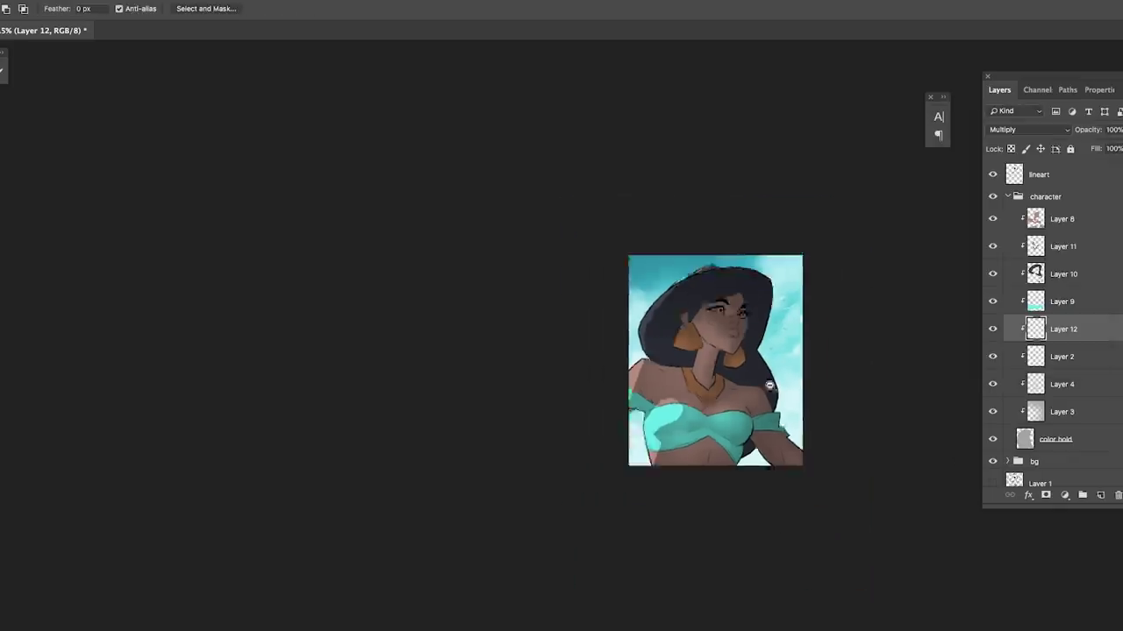
- Add a clipped layer above the skin layer and outline the teeth with the Polygonal Lasso
scroll(701, 351, up, 1)
key(alt+])
key(alt+])
key(alt+])
key(alt+])
key(ctrl+shift+alt+n)
scroll(684, 404, up, 5)
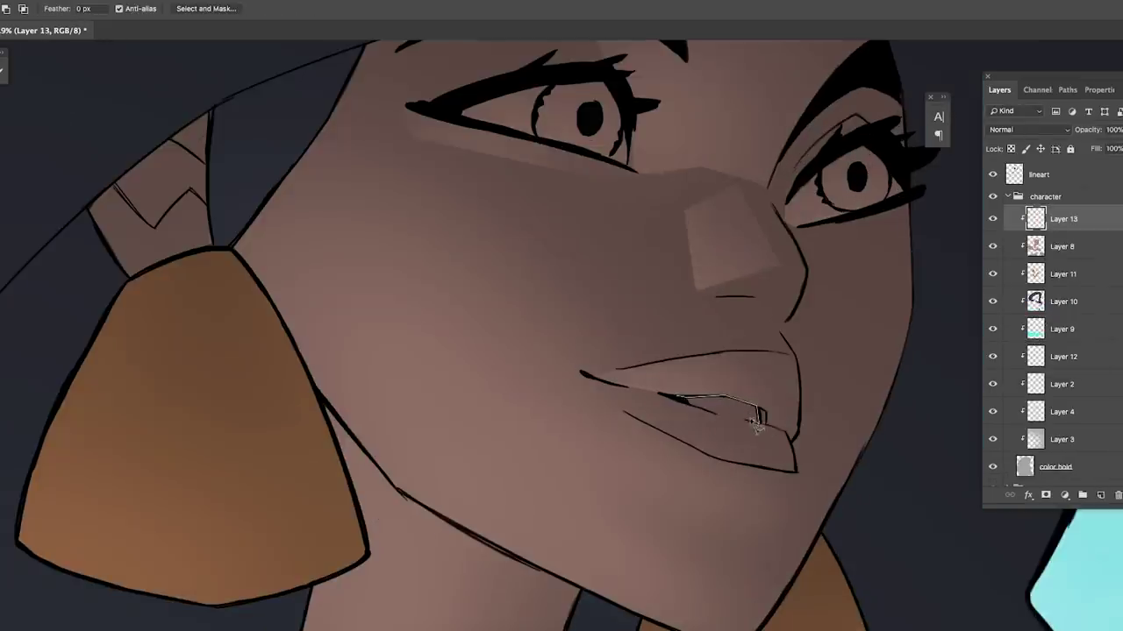
scroll(746, 438, up, 3)
- Add the whites of both eyes to the teeth selection
scroll(719, 325, down, 3)
scroll(553, 388, up, 2)
click(381, 321)
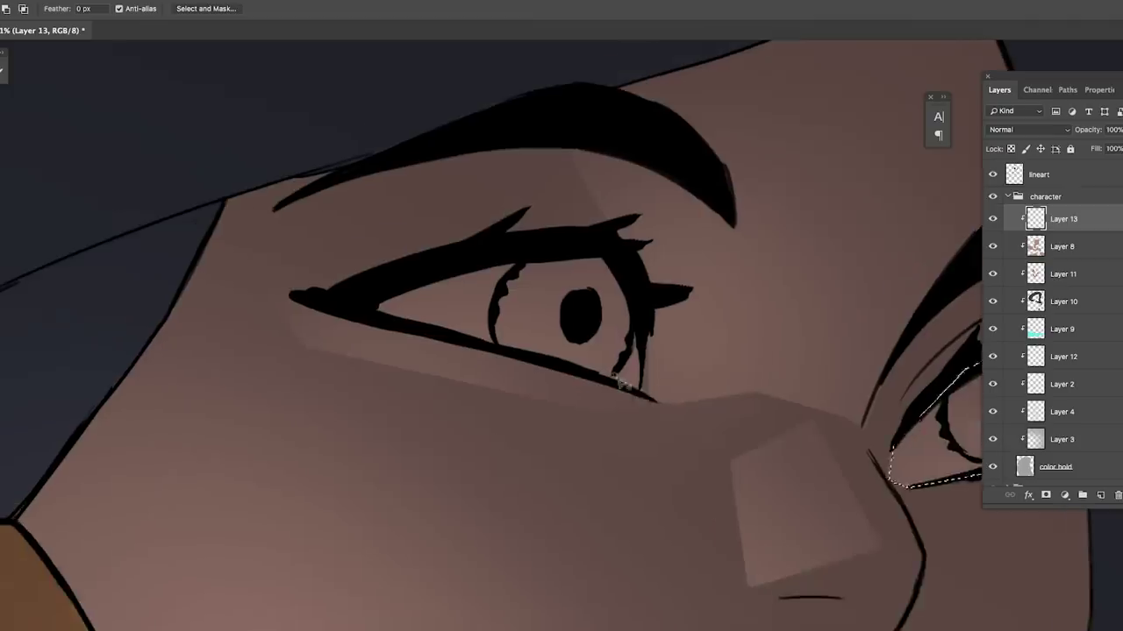
scroll(381, 321, down, 3)
- Choose the pale pinkish grey d7ccc9, fill the eye whites and teeth with it, and deselect
click(640, 355)
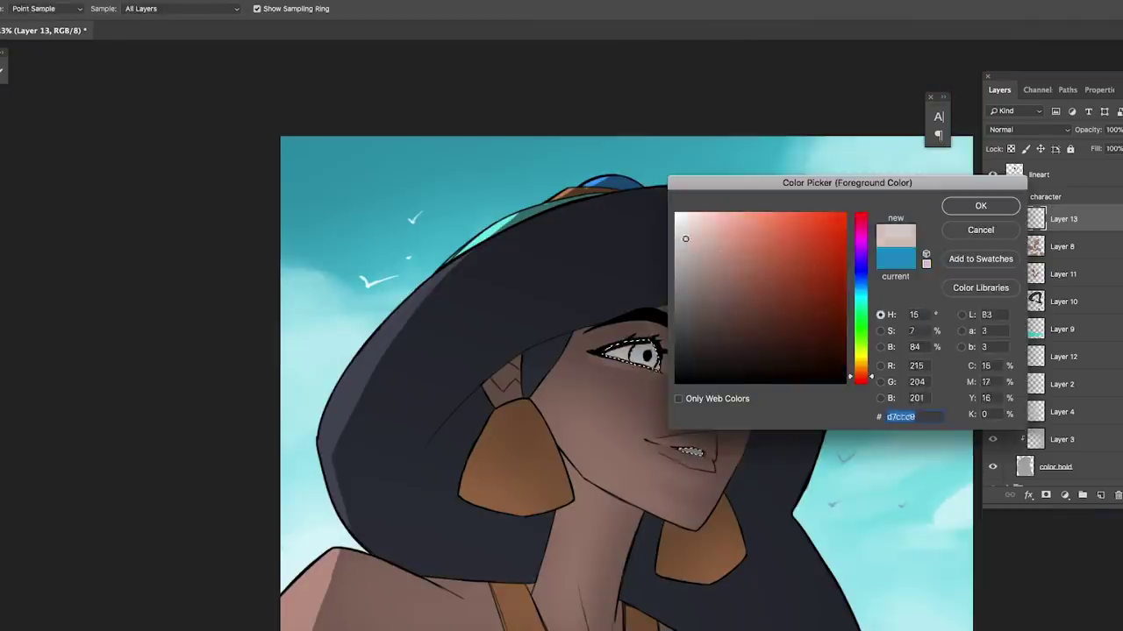
key(Return)
click(1028, 129)
key(Escape)
key(alt+BackSpace)
key(ctrl+d)
- Add a clipped layer above the eye-white layer, outline both irises with the Polygonal Lasso, and fill them with brown
click(1101, 496)
scroll(625, 388, up, 5)
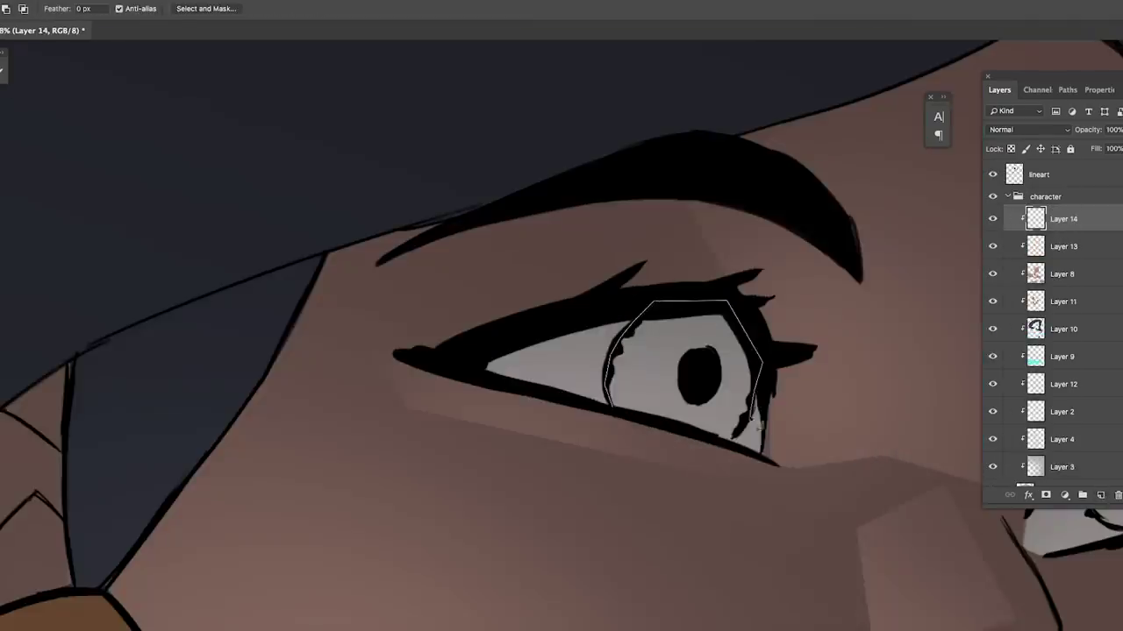
click(735, 438)
click(609, 404)
scroll(859, 399, right, 6)
scroll(859, 399, down, 2)
click(921, 458)
key(Return)
key(alt+BackSpace)
key(ctrl+d)
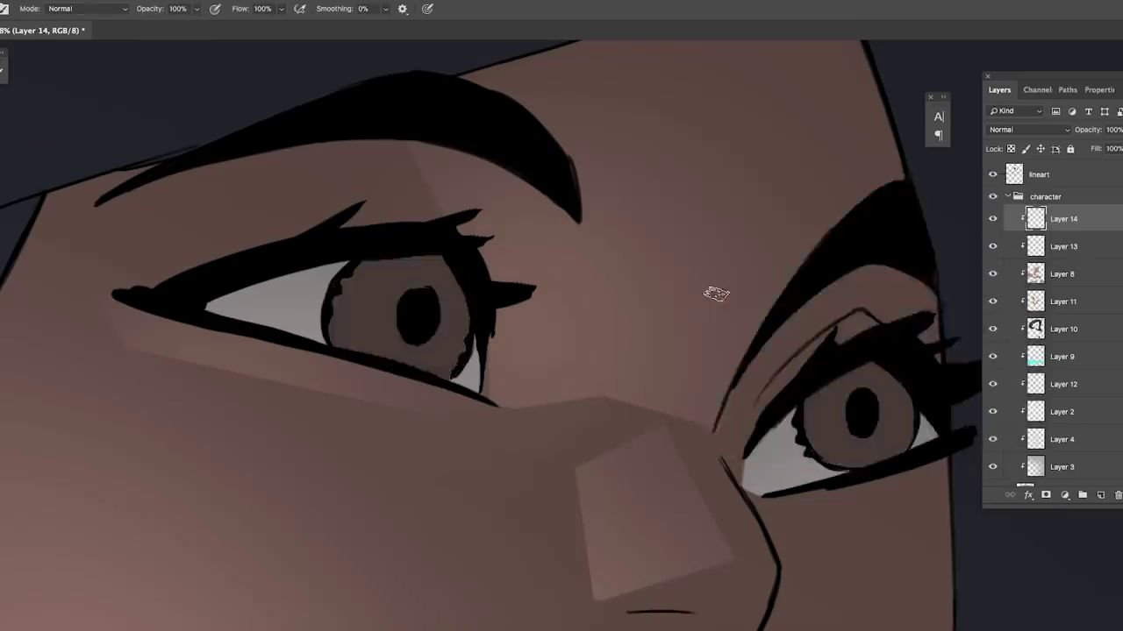
- Adjust the iris colour with Hue/Saturation at hue -24 and saturation +12, and set its layer to Multiply
scroll(719, 289, down, 5)
click(1053, 247)
click(1063, 219)
key(i)
key(ctrl+minus)
key(ctrl+u)
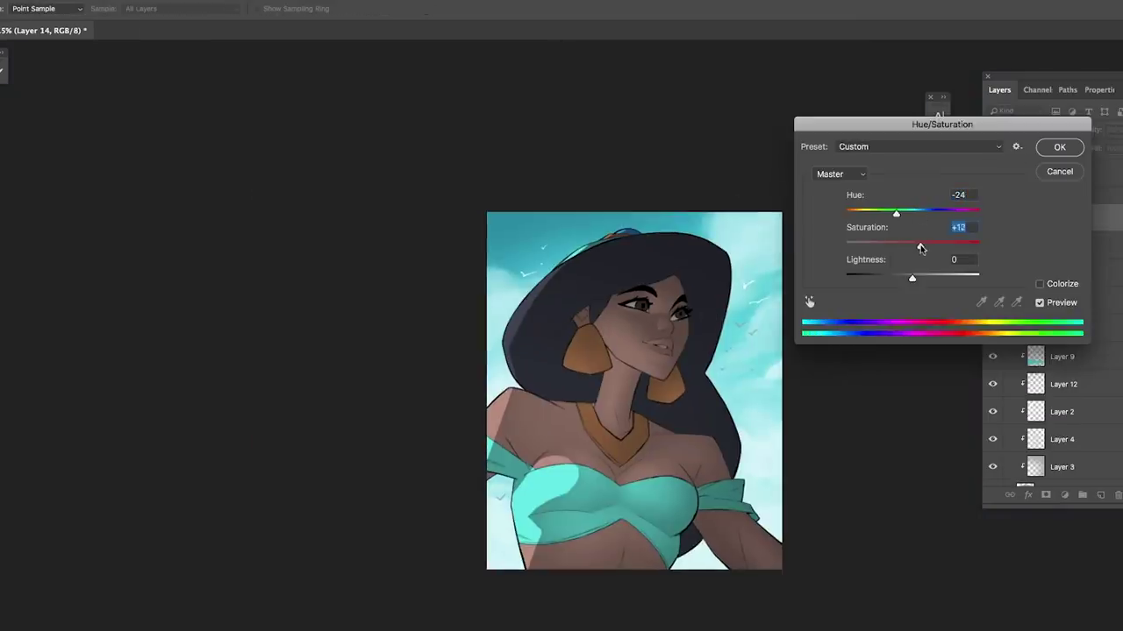
key(ctrl+minus)
key(Return)
- Add a clipped layer above the skin layer, outline both lips with the Polygonal Lasso, and fill them with colour
key(ctrl+shift+alt+n)
scroll(701, 388, up, 8)
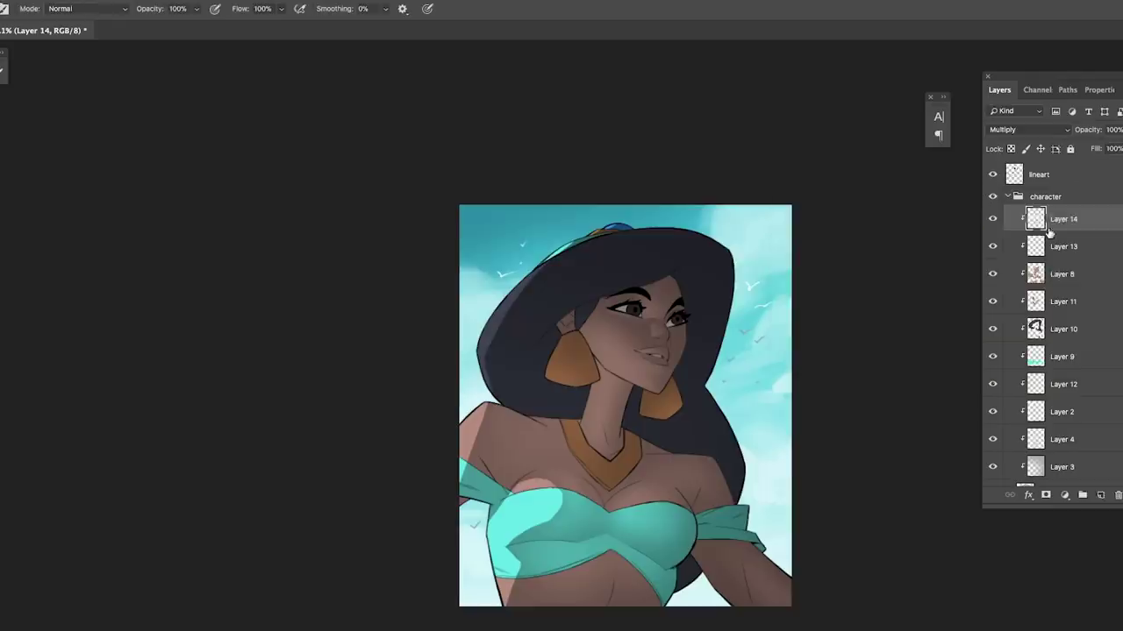
key(l)
click(684, 419)
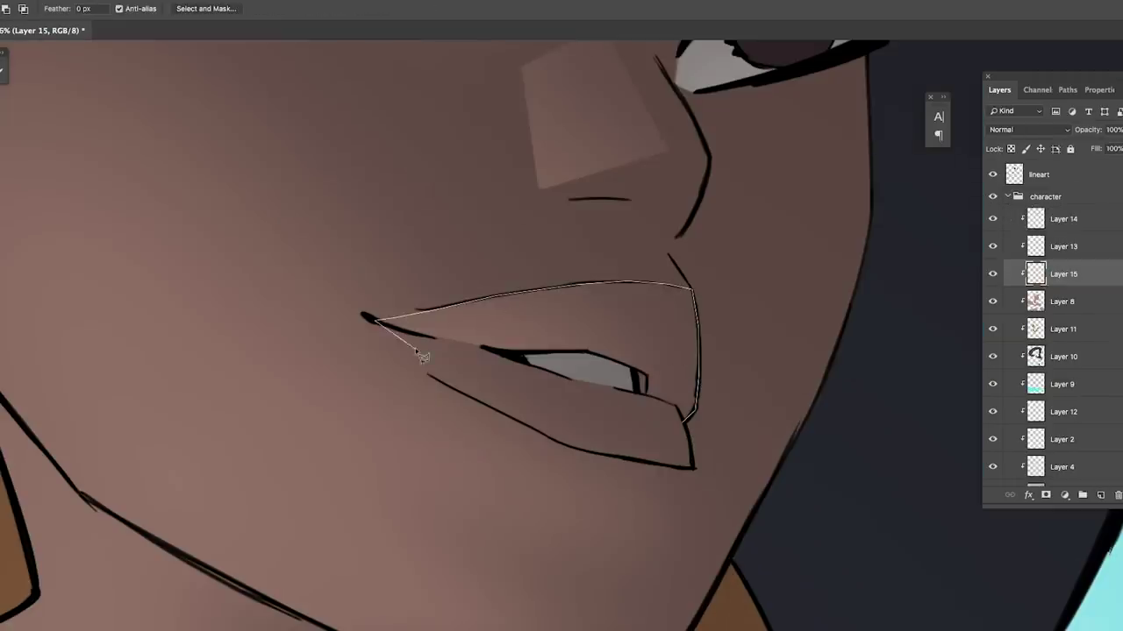
scroll(894, 309, down, 3)
scroll(44, 443, down, 2)
key(Return)
key(alt+BackSpace)
- Mute the lip colour with Hue/Saturation, setting saturation to -57 and shifting the hue slightly to the negative side
key(ctrl+u)
drag(912, 245, 874, 246)
key(ctrl+minus)
drag(912, 213, 908, 215)
scroll(699, 263, down, 1)
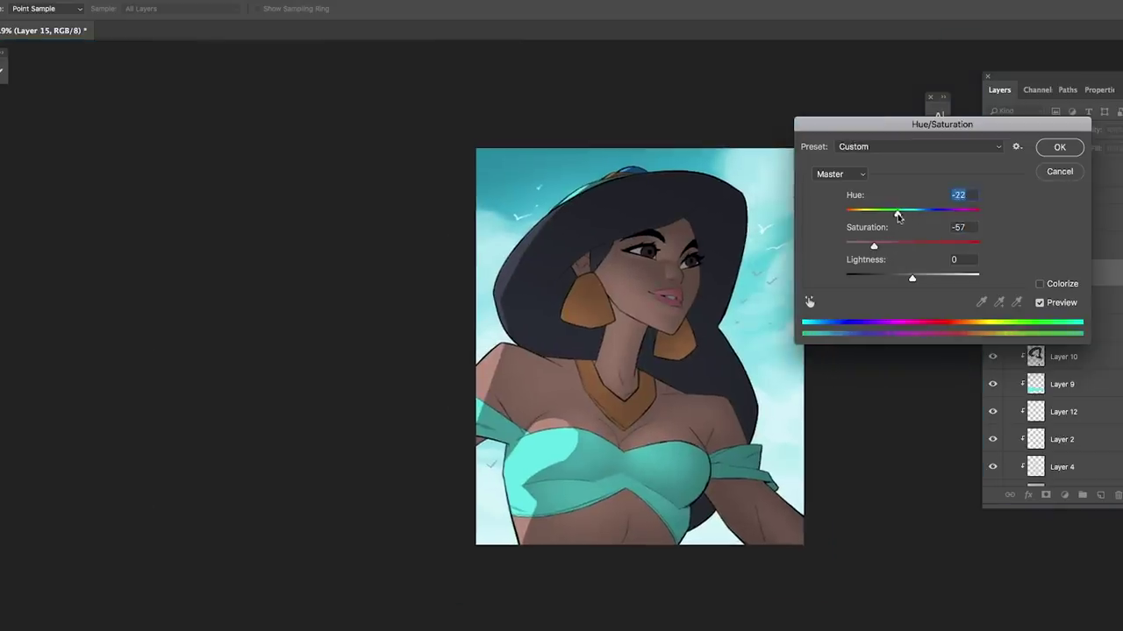
drag(896, 219, 904, 215)
scroll(719, 213, down, 2)
scroll(719, 213, up, 1)
scroll(719, 213, down, 1)
key(Return)
key(l)
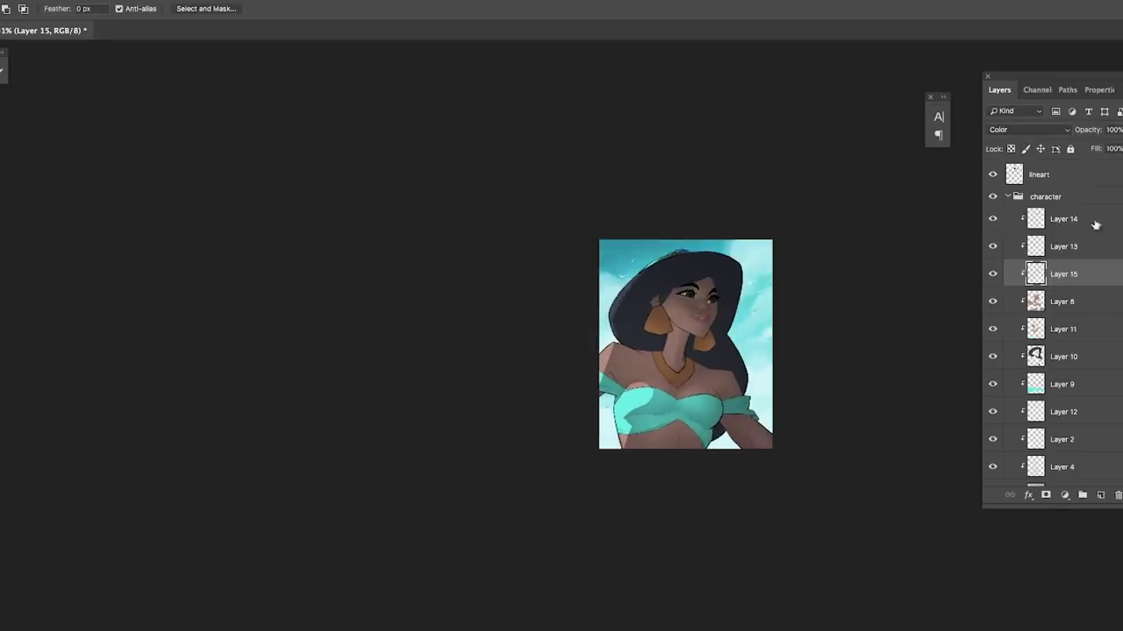
- Add a clipped layer above the iris layer and fill the sunlit areas of the shoulder, top, waist and hair edge
click(1096, 220)
key(ctrl+plus)
scroll(1052, 333, down, 3)
scroll(1052, 334, up, 3)
click(980, 205)
drag(614, 263, 773, 224)
key(alt+BackSpace)
key(ctrl+d)
- Turn the sunlit areas orange with Hue/Saturation at hue -16, saturation +39 and lightness +25
key(ctrl+u)
drag(912, 216, 909, 216)
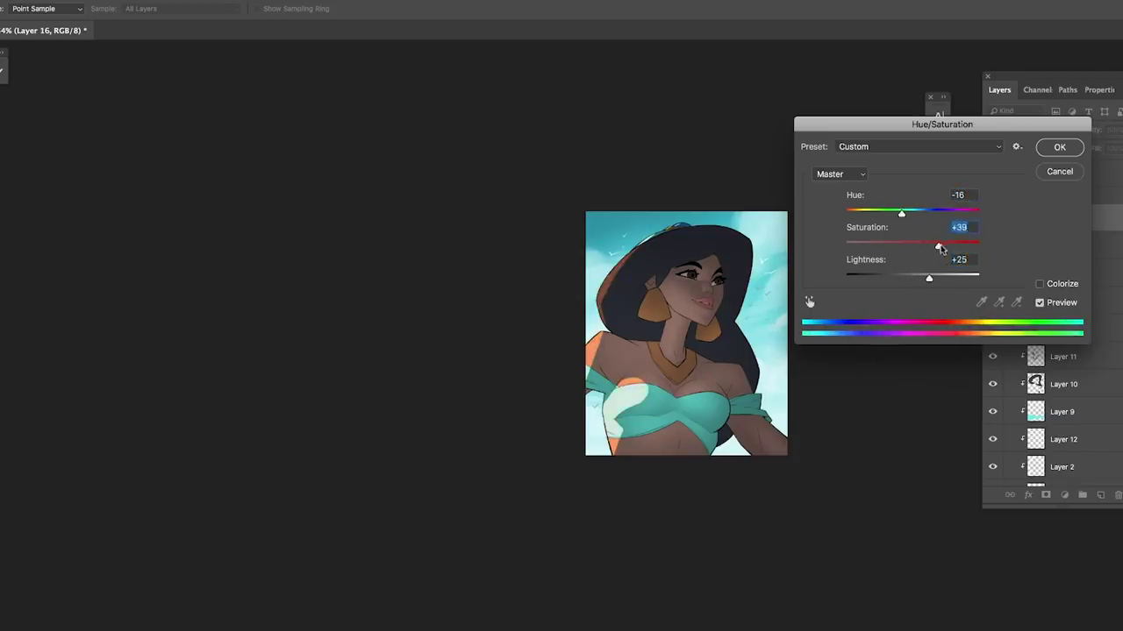
key(Return)
- Add a clipped layer above the sunlight layer, set it to Color Dodge, and save the file
key(ctrl+plus)
click(1026, 129)
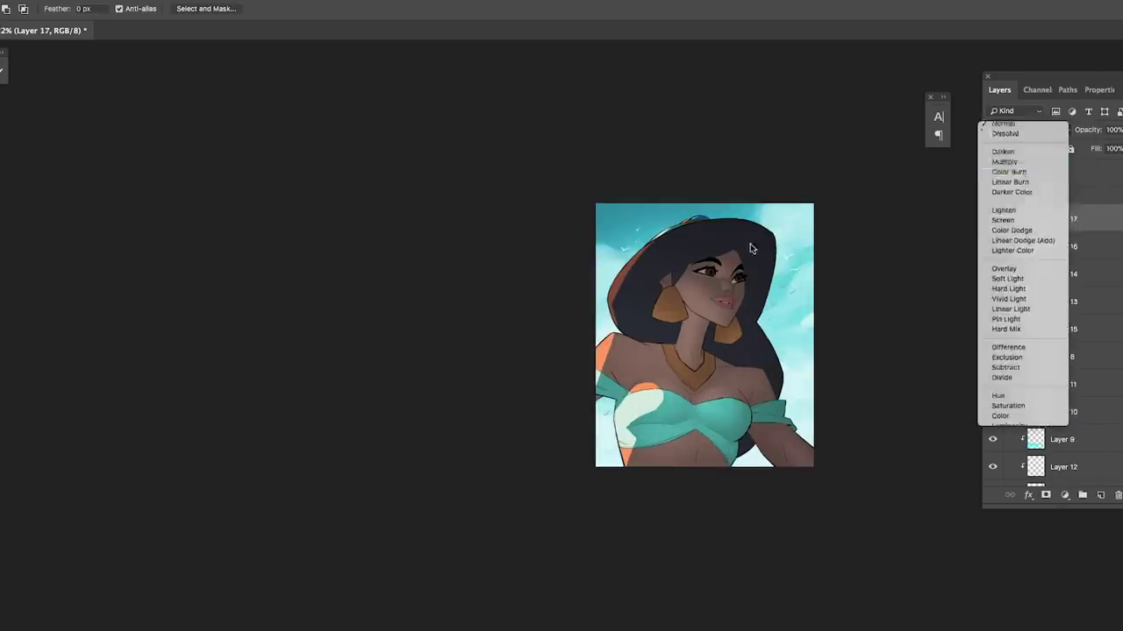
click(1009, 231)
key(ctrl+plus)
key(ctrl+plus)
key(ctrl+plus)
key(l)
key(ctrl+minus)
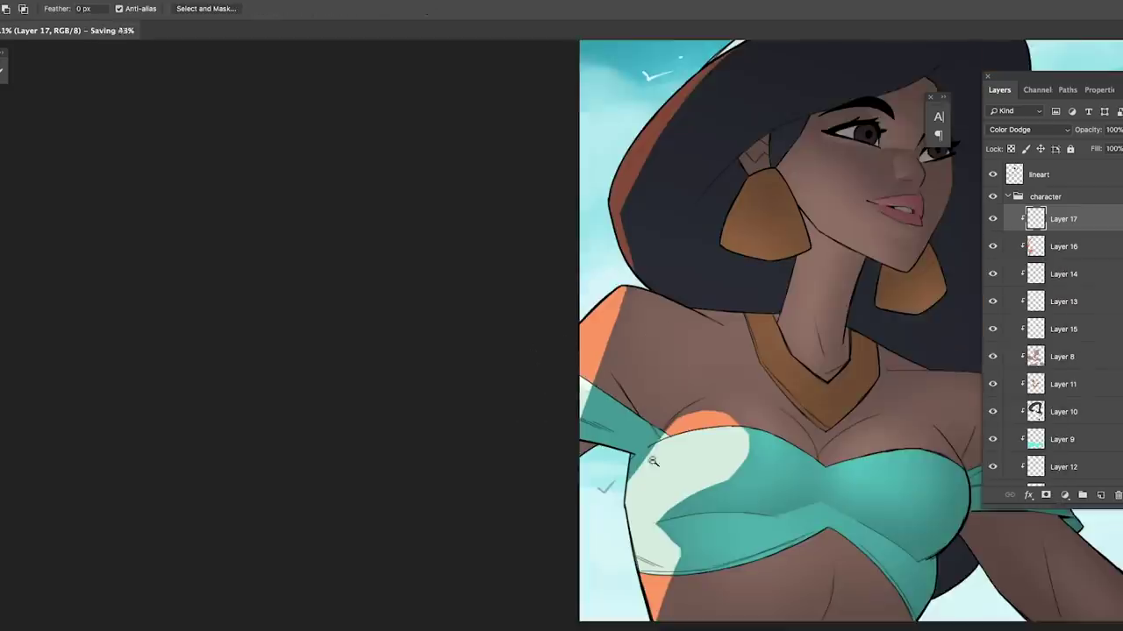
- Outline the sunlit patch of the top with the Polygonal Lasso and brush a bright glow into it
key(ctrl+plus)
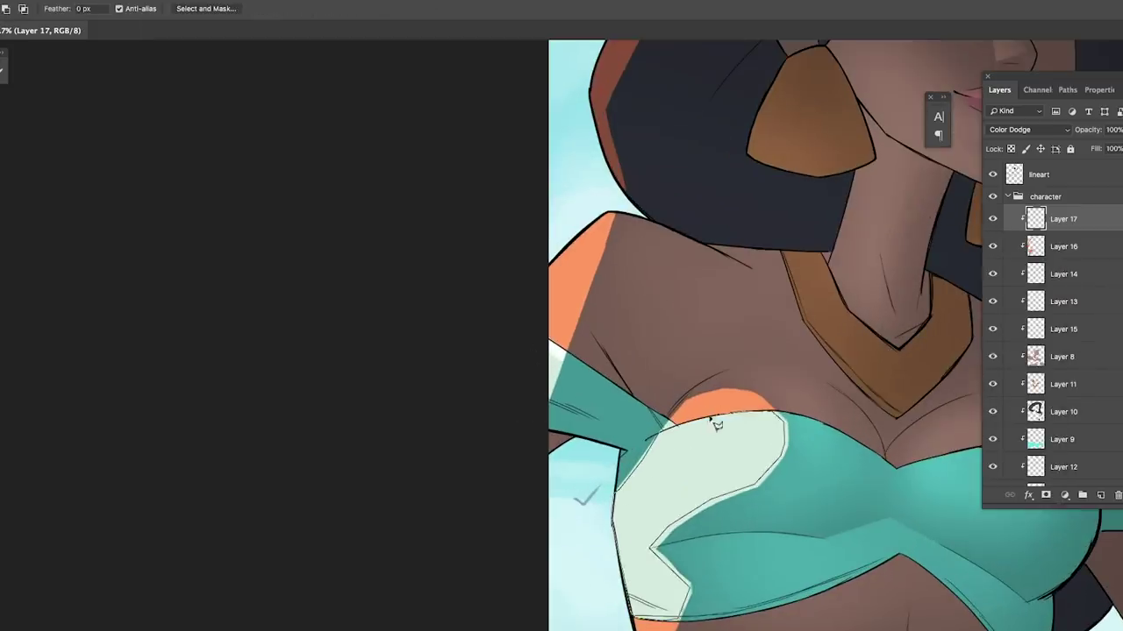
key(b)
key(ctrl+minus)
drag(652, 451, 667, 508)
key(ctrl+minus)
key(ctrl+minus)
key(ctrl+plus)
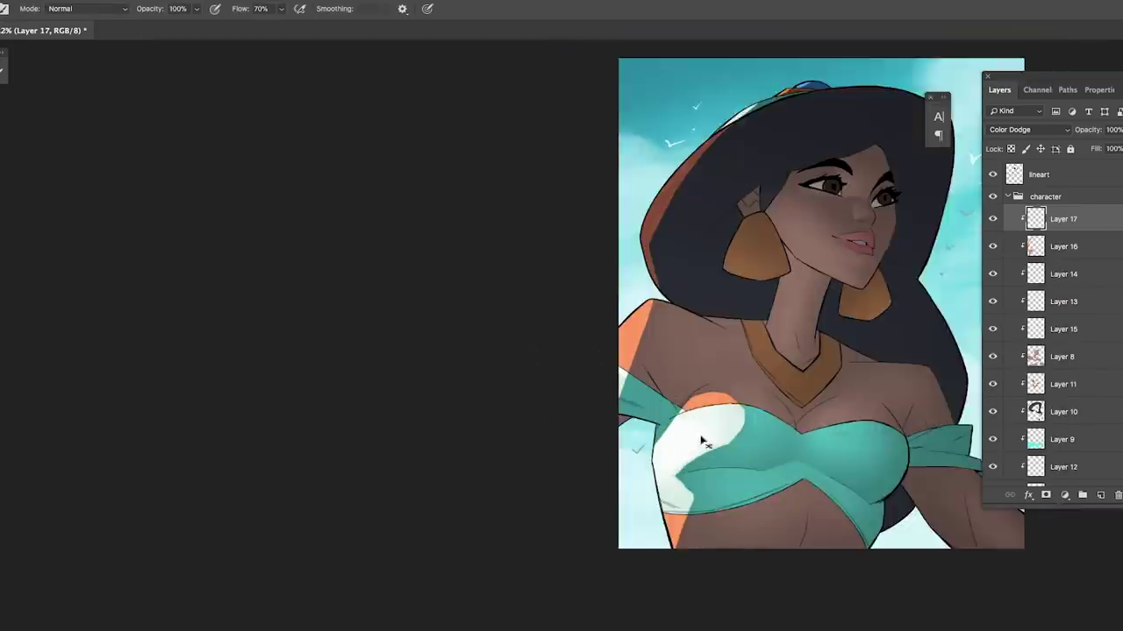
- Save the file and outline the lower sunlit part of the top with the Polygonal Lasso
key(l)
key(ctrl+plus)
key(ctrl+plus)
key(ctrl+s)
key(ctrl+minus)
key(ctrl+plus)
key(ctrl+s)
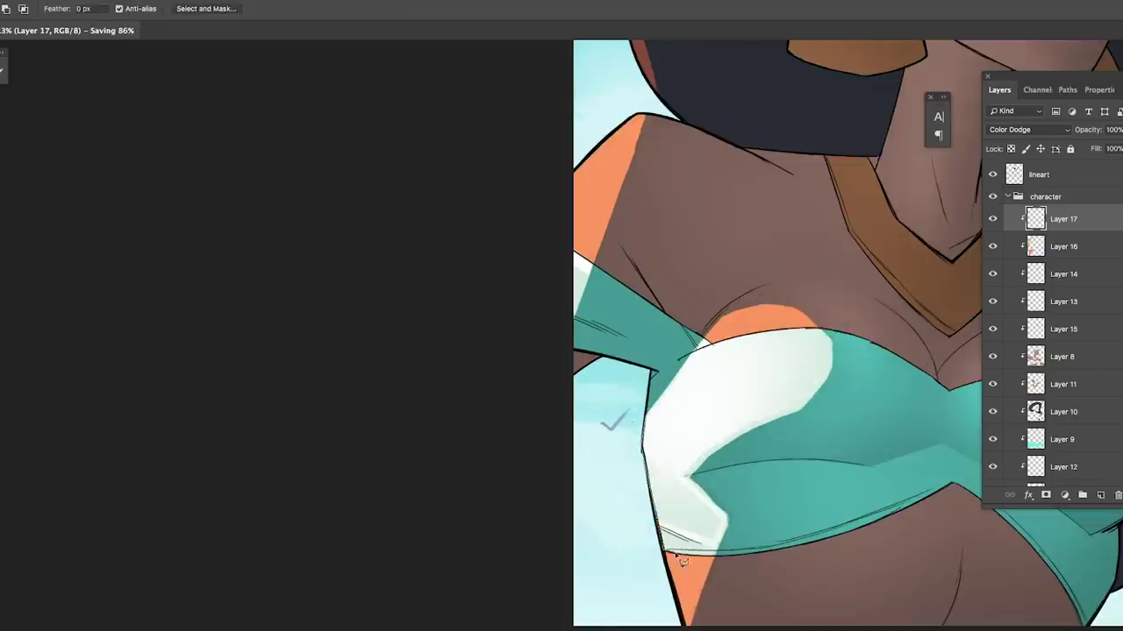
key(ctrl+plus)
key(ctrl+minus)
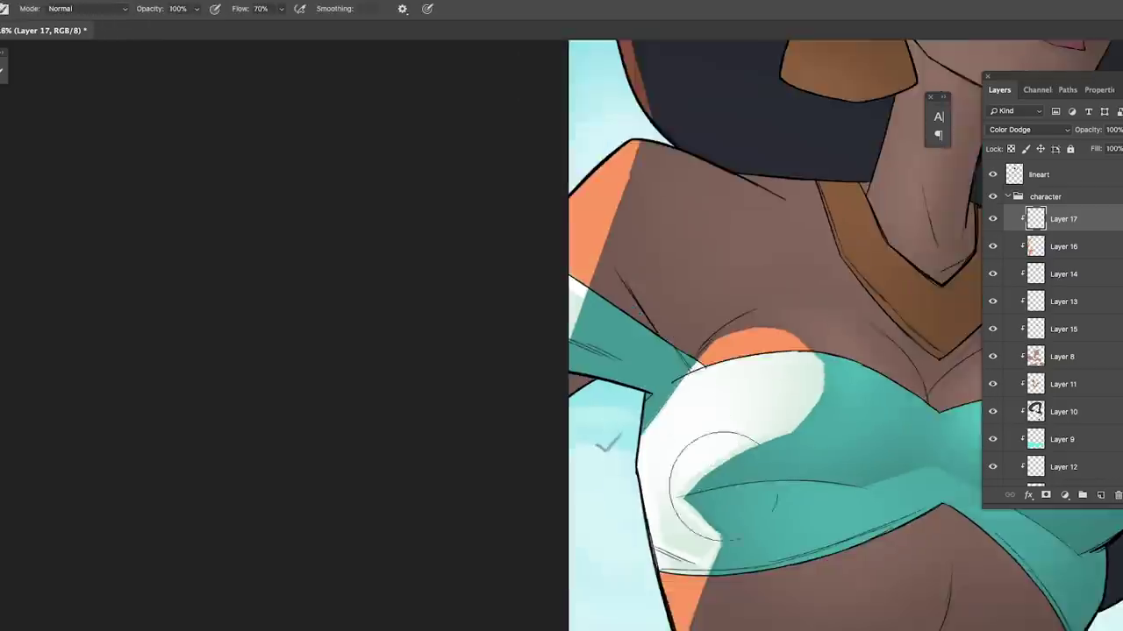
- Brush the Color Dodge glow into the lower sunlit part of the top
key(ctrl+minus)
key(ctrl+plus)
key(b)
key(ctrl+minus)
key(ctrl+minus)
key(ctrl+minus)
scroll(714, 475, up, 3)
scroll(714, 476, down, 2)
- Outline the sunlit shoulder with the Polygonal Lasso and brush a warm glow into it
key(l)
scroll(702, 438, up, 4)
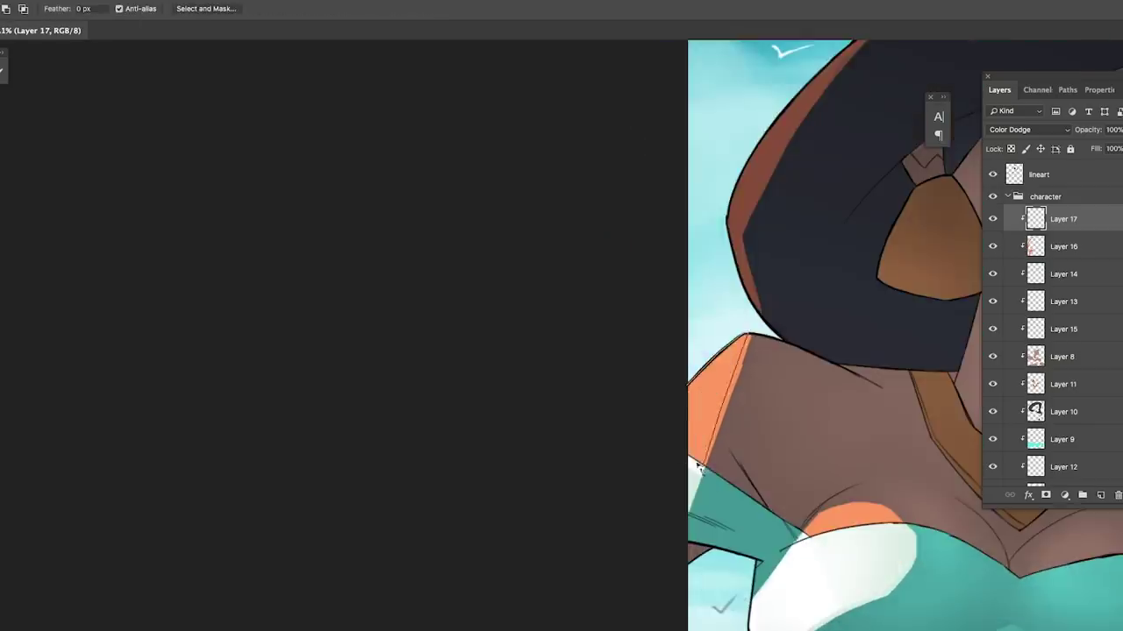
key(b)
scroll(619, 409, down, 5)
scroll(523, 376, up, 3)
scroll(600, 415, down, 3)
scroll(685, 343, up, 3)
scroll(666, 355, down, 2)
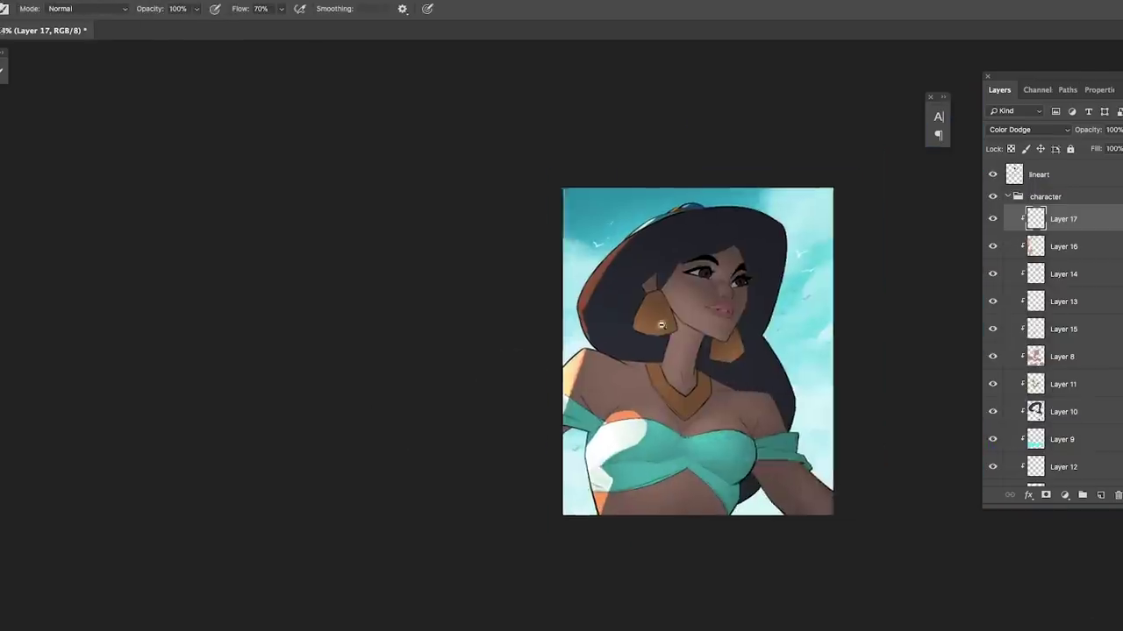
- Brush the warm glow into the sunlit skin at the waist and above the top, and save the file
scroll(499, 474, up, 1)
scroll(536, 439, up, 3)
scroll(532, 544, down, 3)
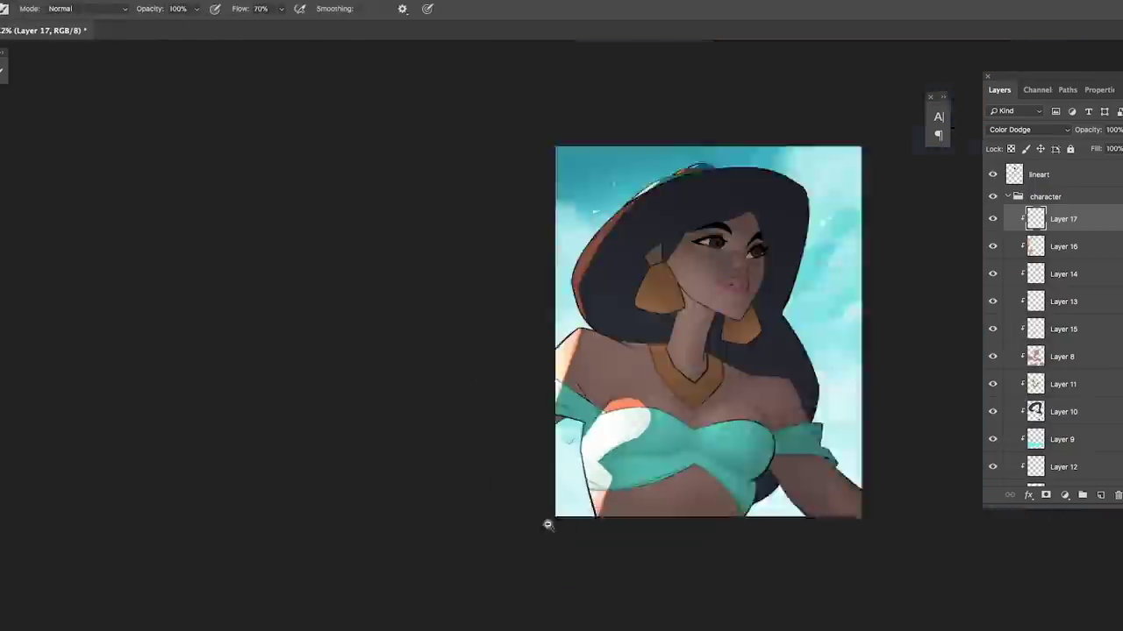
scroll(623, 408, up, 4)
key(l)
key(ctrl+s)
scroll(602, 426, down, 6)
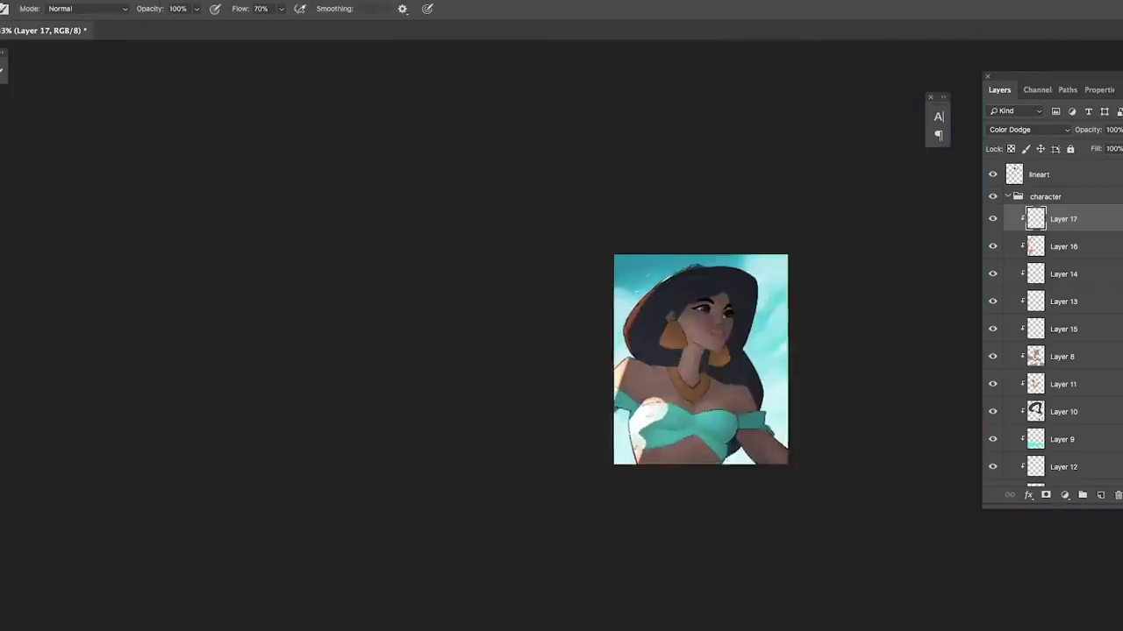
- Outline the sunlit edge of the hair, brush an orange-yellow glow along it, and save the file
scroll(601, 421, up, 3)
key(b)
scroll(614, 395, down, 1)
key(l)
key(ctrl+s)
key(b)
scroll(593, 251, down, 2)
key(ctrl+s)
- Outline the sunlit part of the headband with the Polygonal Lasso and brush a glow into it
key(l)
scroll(754, 220, up, 4)
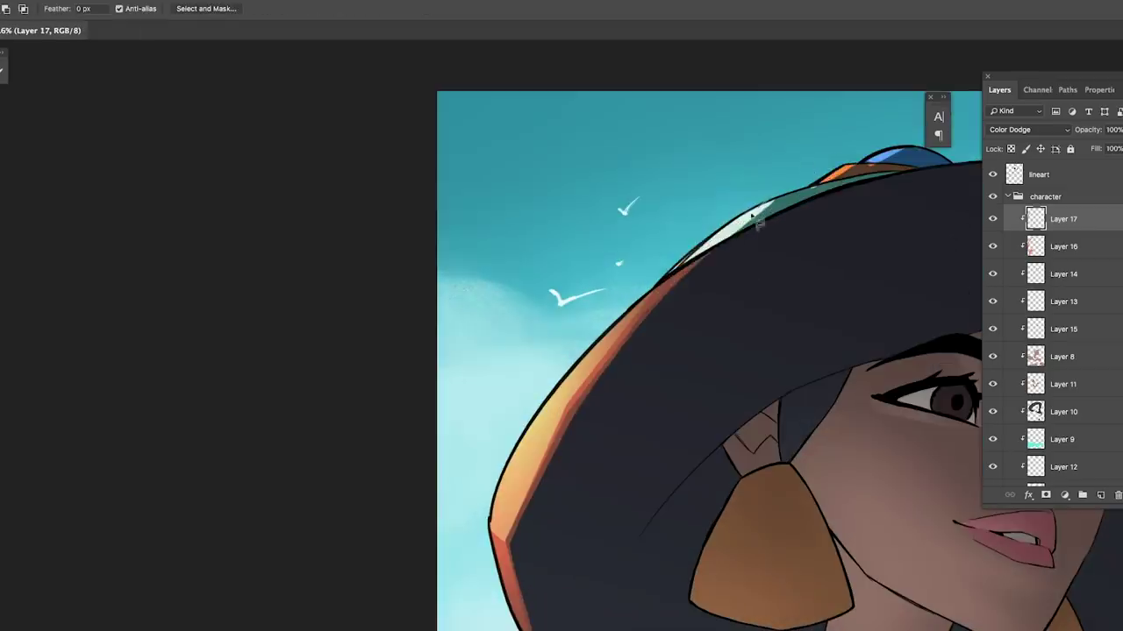
scroll(842, 175, down, 4)
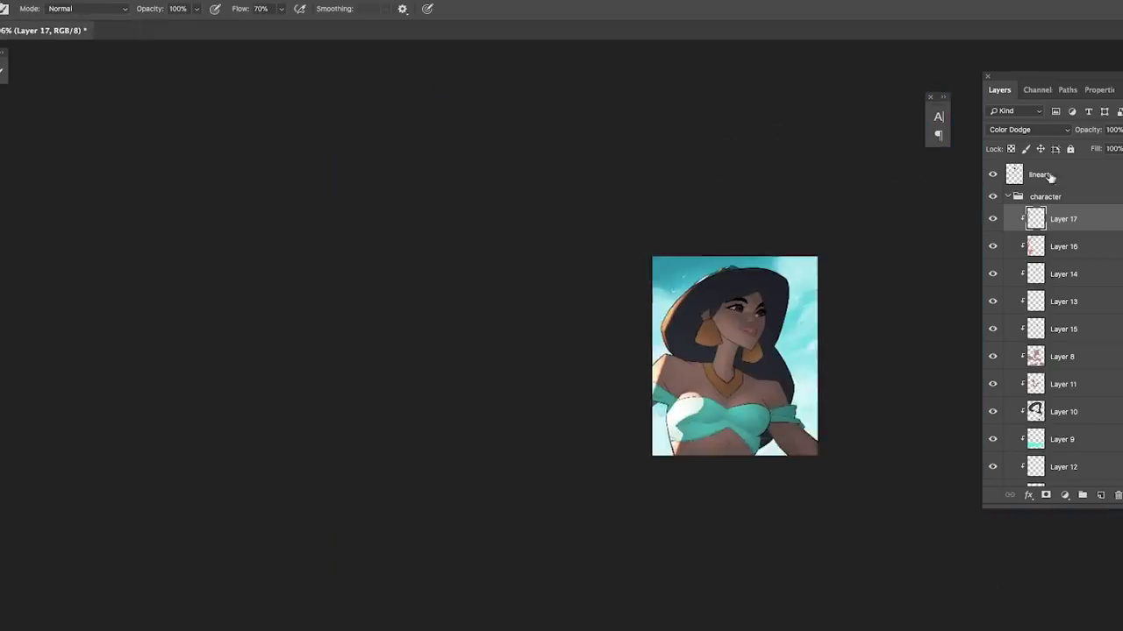
- Add a Linear Dodge (Add) layer above the line art and brush a soft warm glow over the sunlit shoulder, chest and hair
key(ctrl+shift+alt+n)
click(1028, 129)
click(1017, 241)
scroll(704, 342, up, 2)
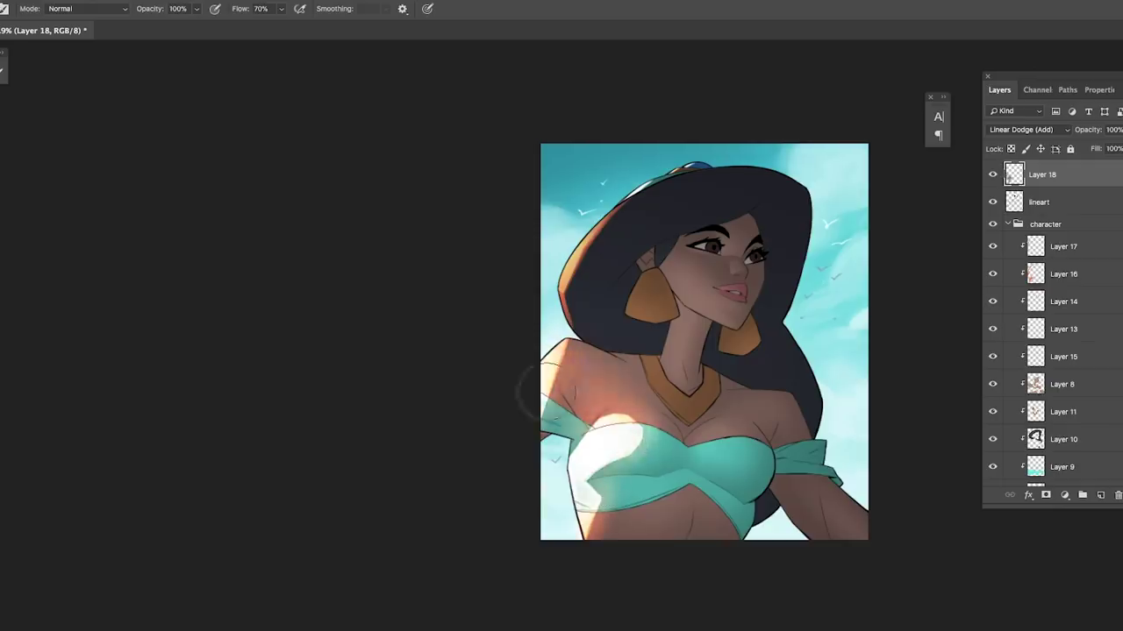
scroll(604, 415, up, 1)
scroll(574, 471, down, 6)
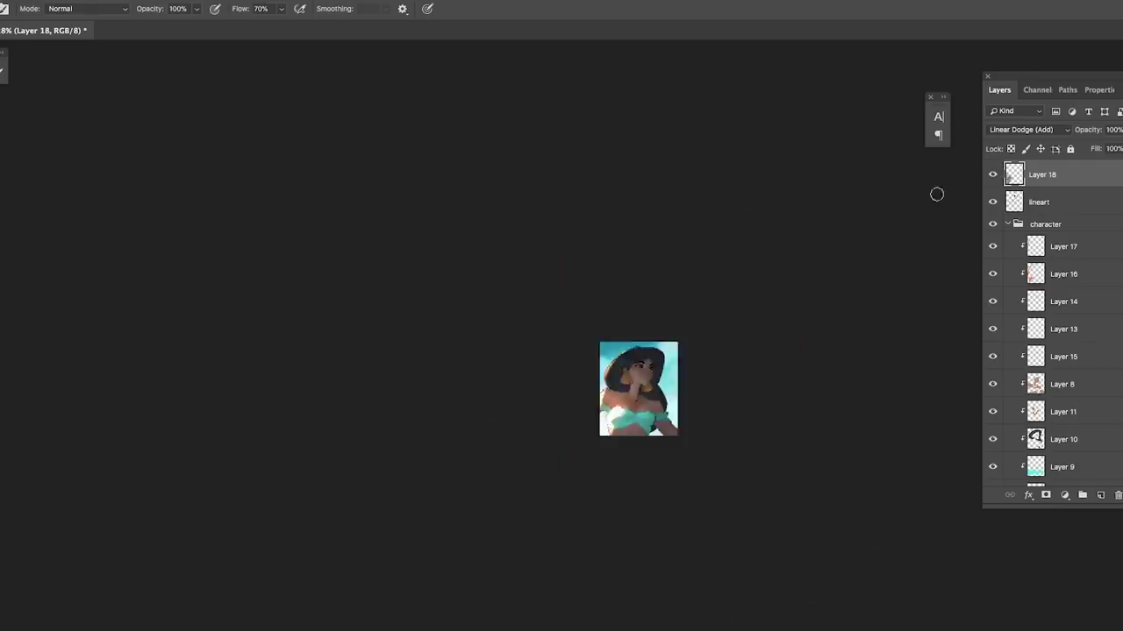
scroll(935, 193, up, 4)
key(super+space)
scroll(666, 386, up, 2)
scroll(667, 386, down, 5)
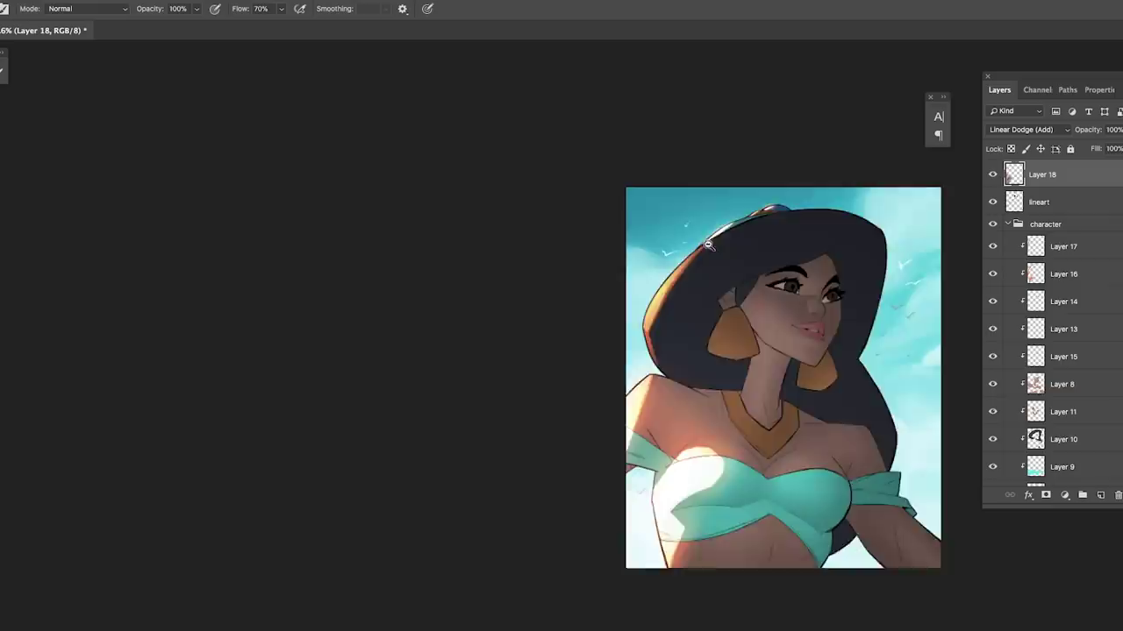
- Add a layer mask to the glow layer and brush away the excess glow around the top and shoulder
click(1045, 495)
scroll(693, 404, up, 3)
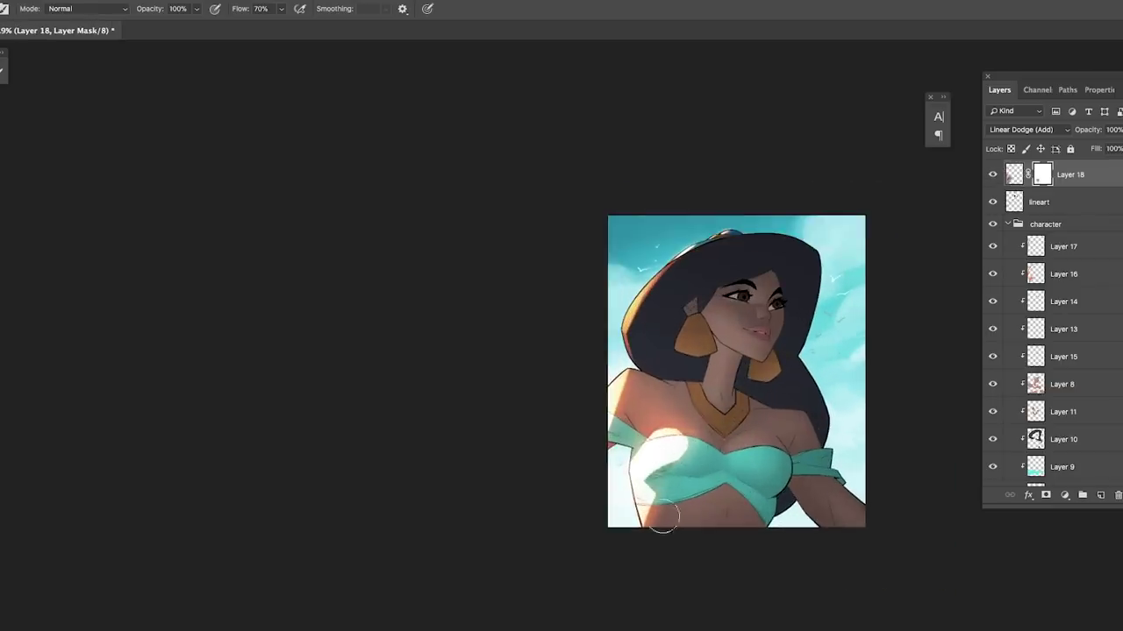
scroll(680, 293, down, 3)
key(super+2)
scroll(640, 300, up, 2)
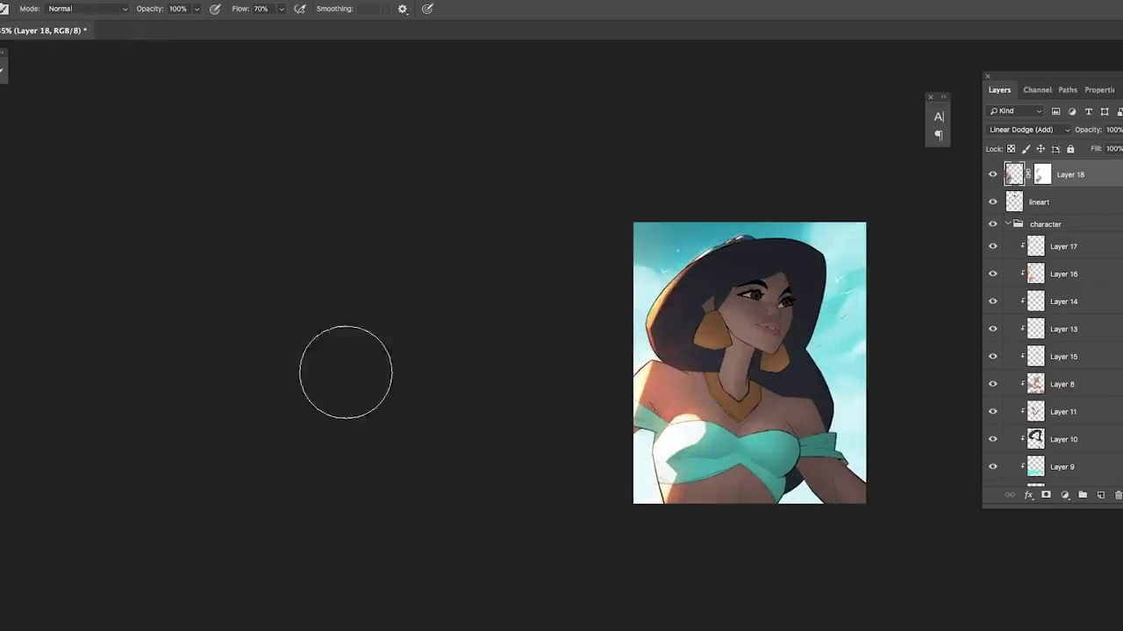
- Pick a new glow colour and brush more light over the sunlit shoulder, top and hair edge
click(965, 203)
scroll(721, 526, up, 3)
scroll(722, 539, down, 2)
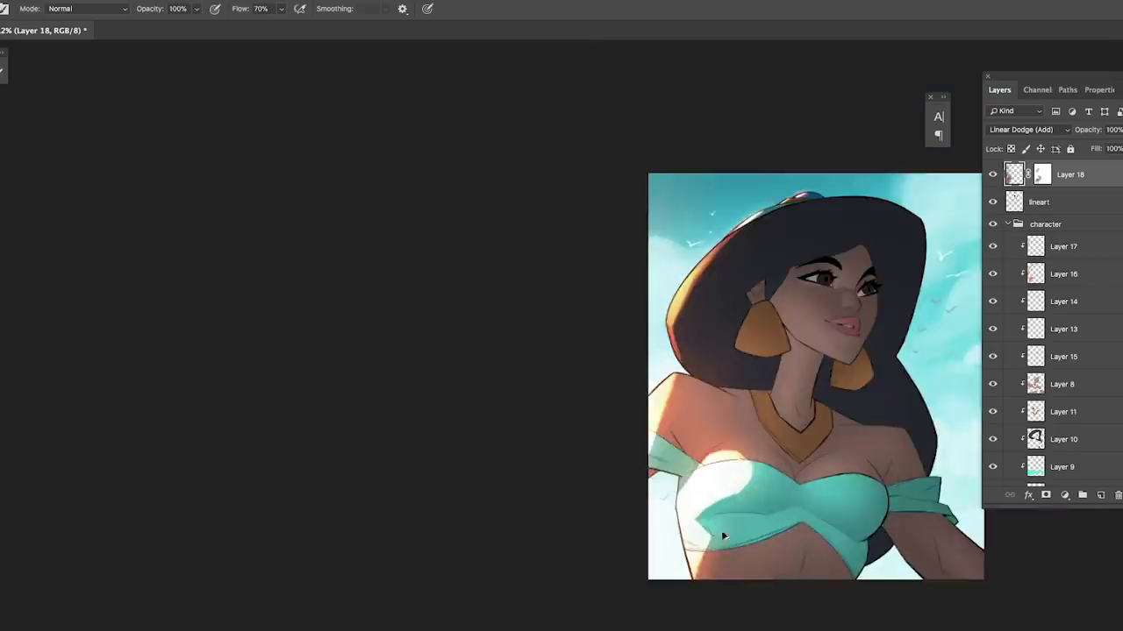
scroll(722, 538, up, 3)
scroll(798, 342, down, 5)
- Set the line art layer to Overlay and toggle the character's colour layers to check them
click(1039, 201)
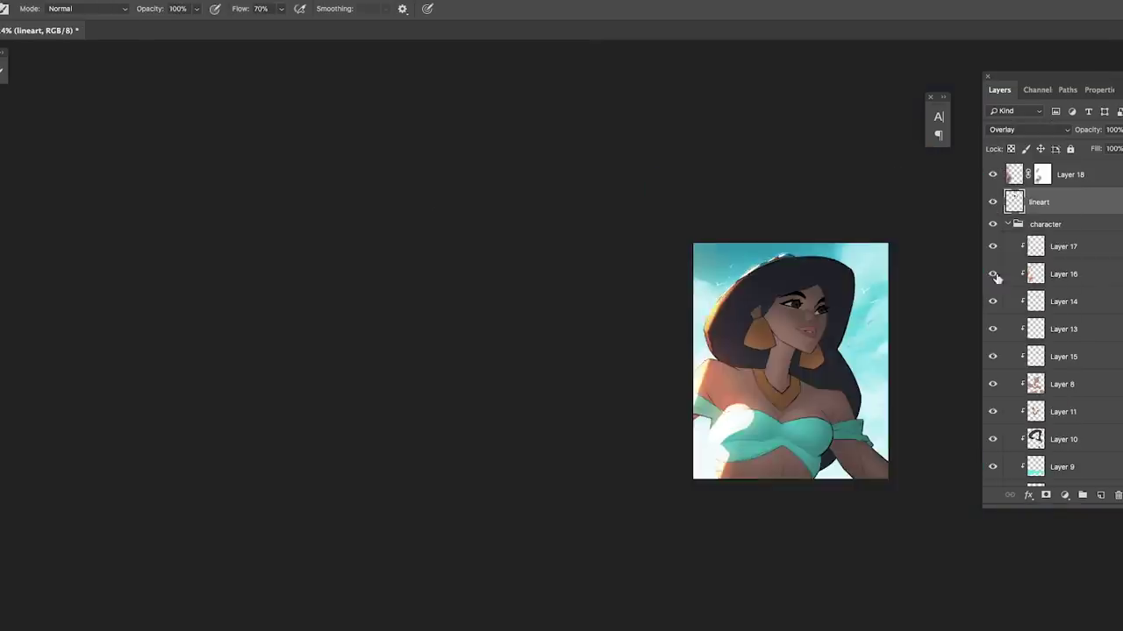
scroll(838, 307, up, 3)
scroll(837, 307, down, 2)
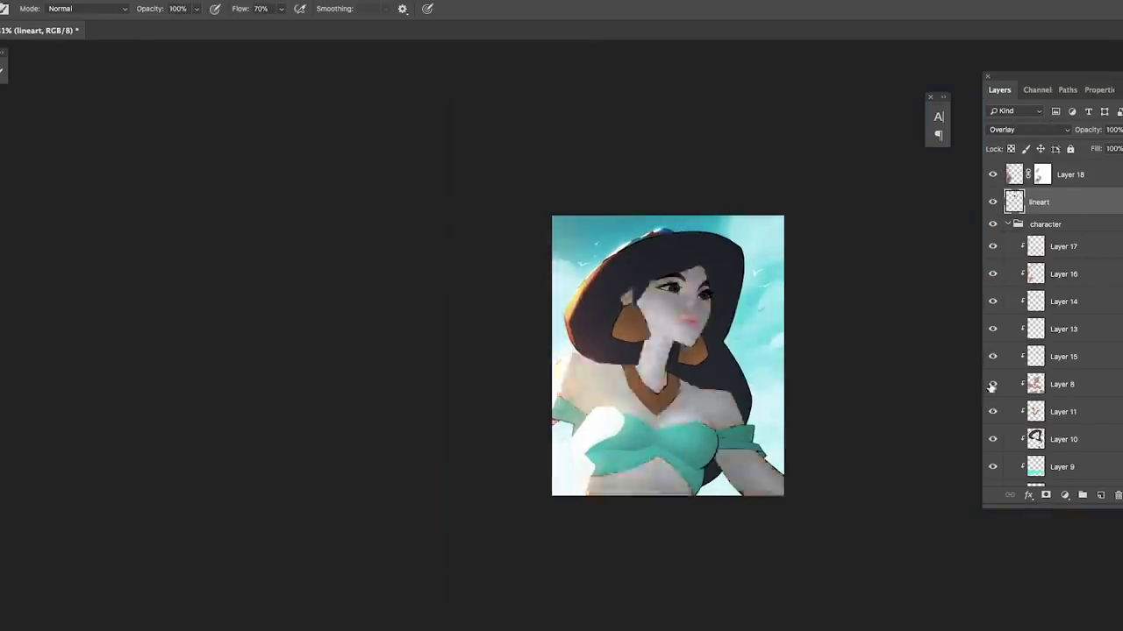
- Hide the three lighting layers and touch up the hair and headband colour edges with a small brush
click(1053, 439)
scroll(648, 326, up, 3)
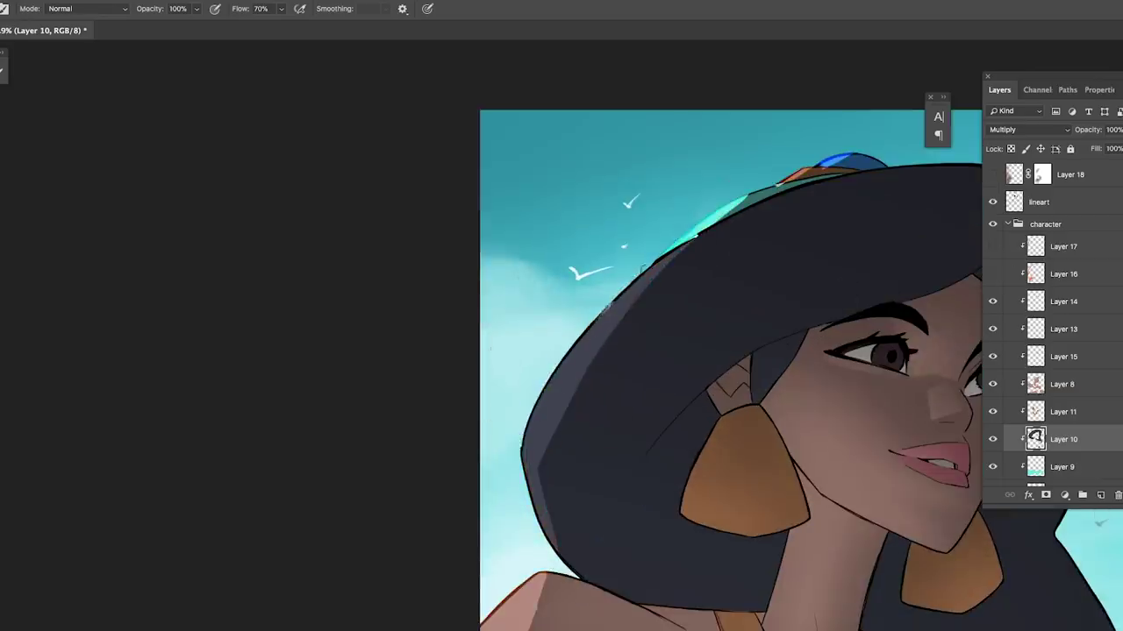
scroll(643, 272, up, 2)
right_click(728, 273)
key(Return)
scroll(789, 197, up, 2)
key(alt+bracketleft)
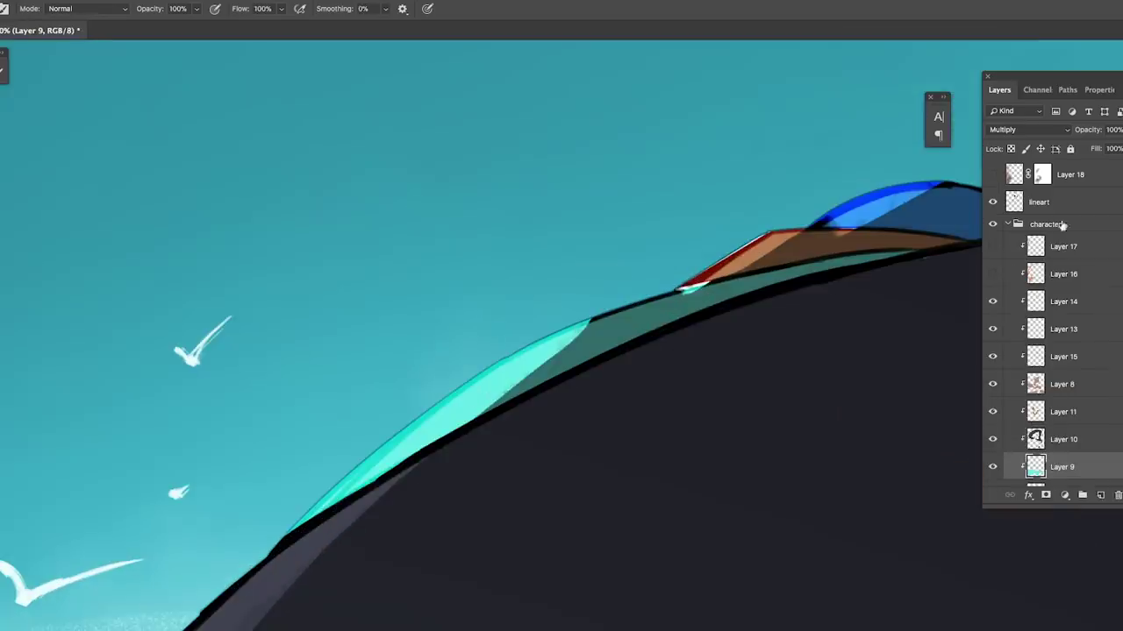
- Clean up the edges on Layer 2 with the Eraser and show the hidden lighting layers again
key(ctrl+minus)
scroll(1064, 315, down, 5)
click(1061, 318)
key(e)
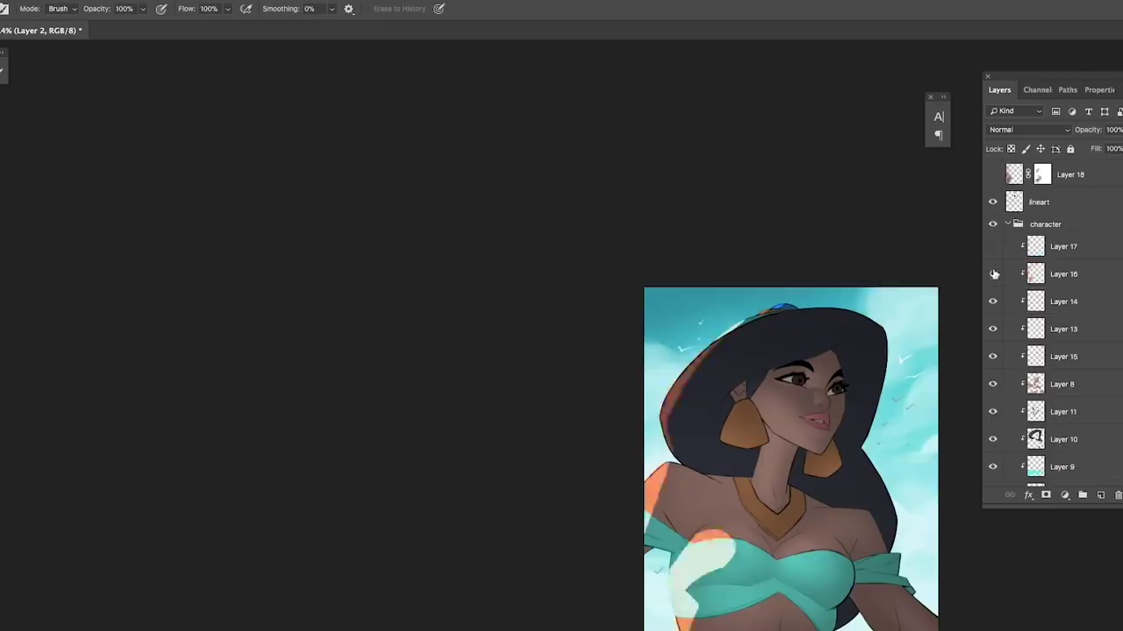
scroll(759, 318, up, 3)
scroll(760, 318, down, 3)
scroll(789, 351, up, 3)
scroll(684, 428, down, 3)
scroll(684, 428, up, 3)
scroll(746, 392, down, 3)
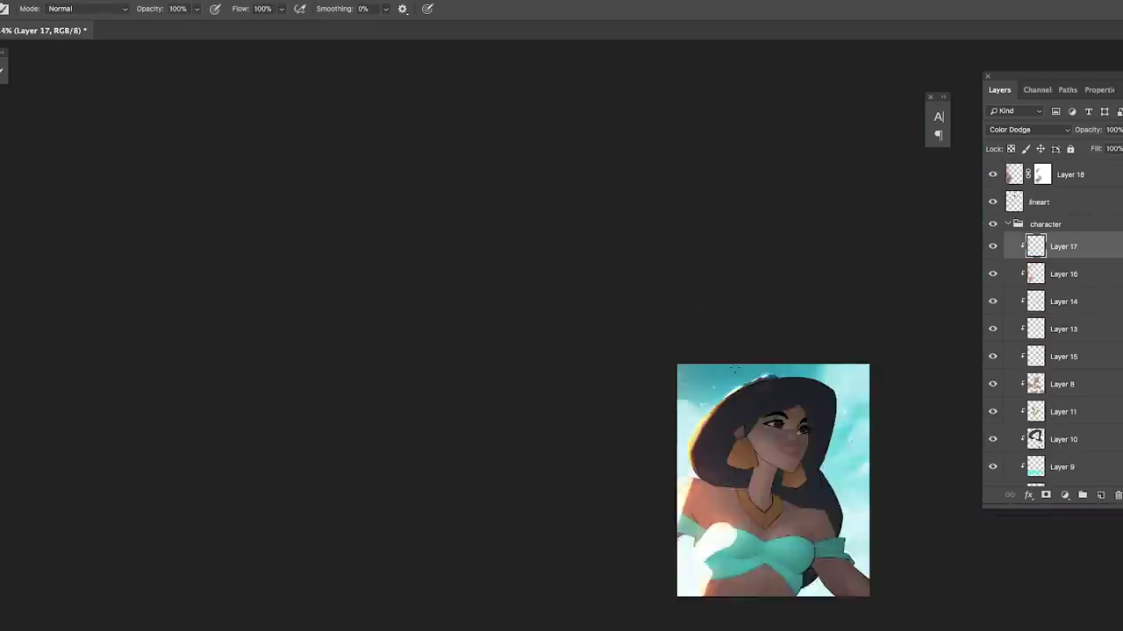
scroll(745, 392, down, 1)
scroll(719, 403, up, 2)
scroll(720, 404, down, 2)
- Add a clipped Multiply layer above the iris layer and choose a large brush with 70% flow
click(1063, 301)
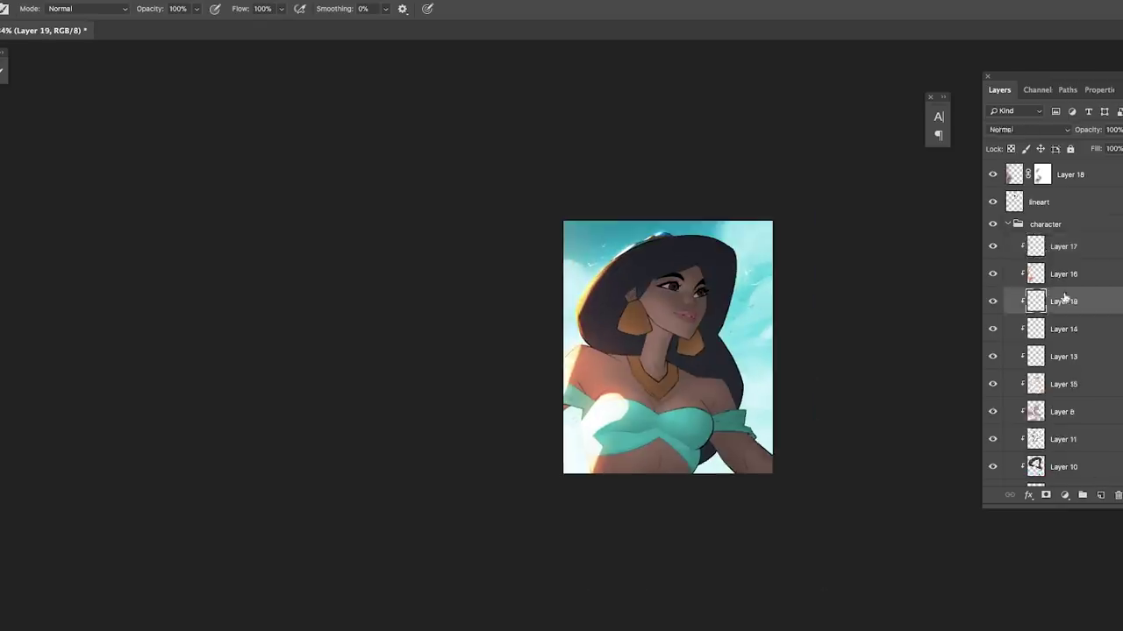
click(1101, 495)
key(Return)
right_click(667, 254)
key(Escape)
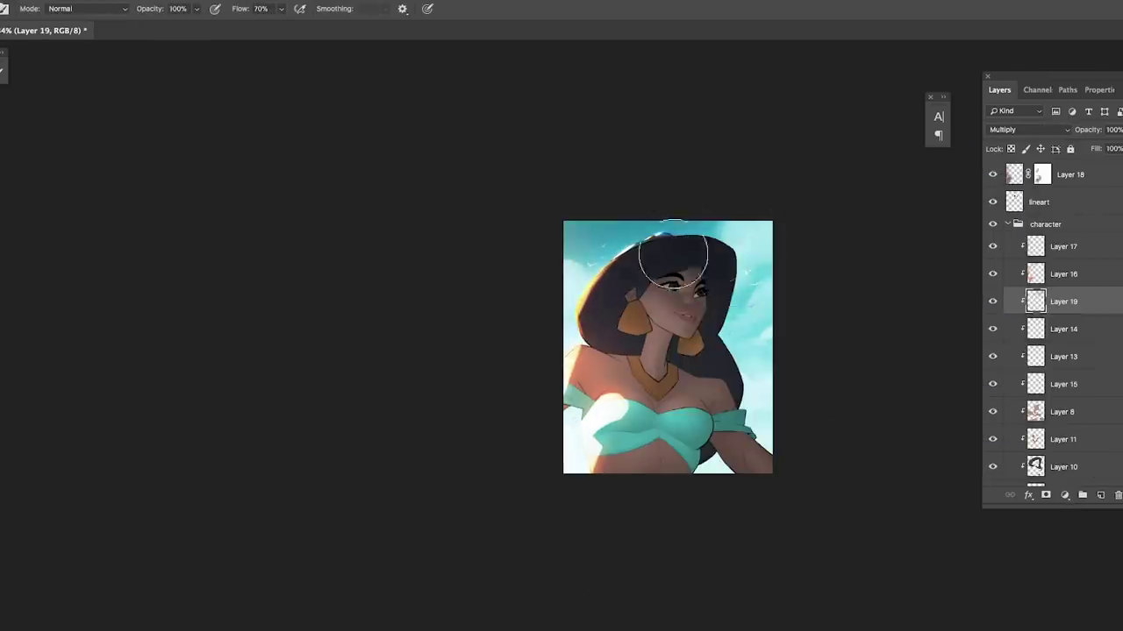
- Brush soft Multiply shading on Layer 19 over the hair, face and far side of the body
scroll(747, 313, up, 1)
scroll(727, 342, up, 1)
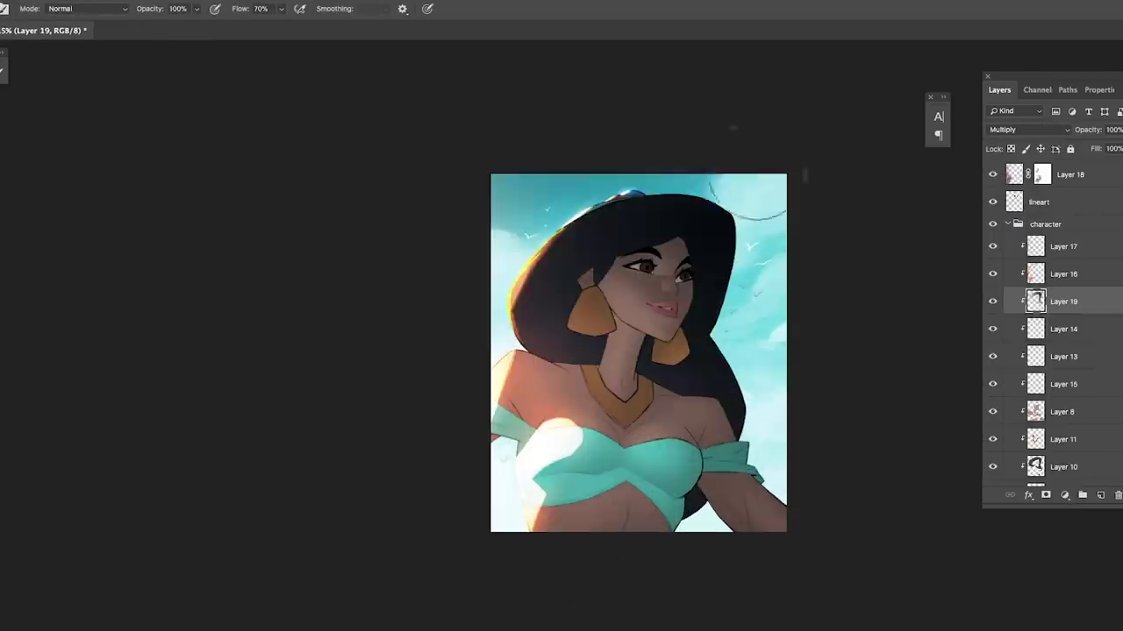
scroll(780, 267, down, 1)
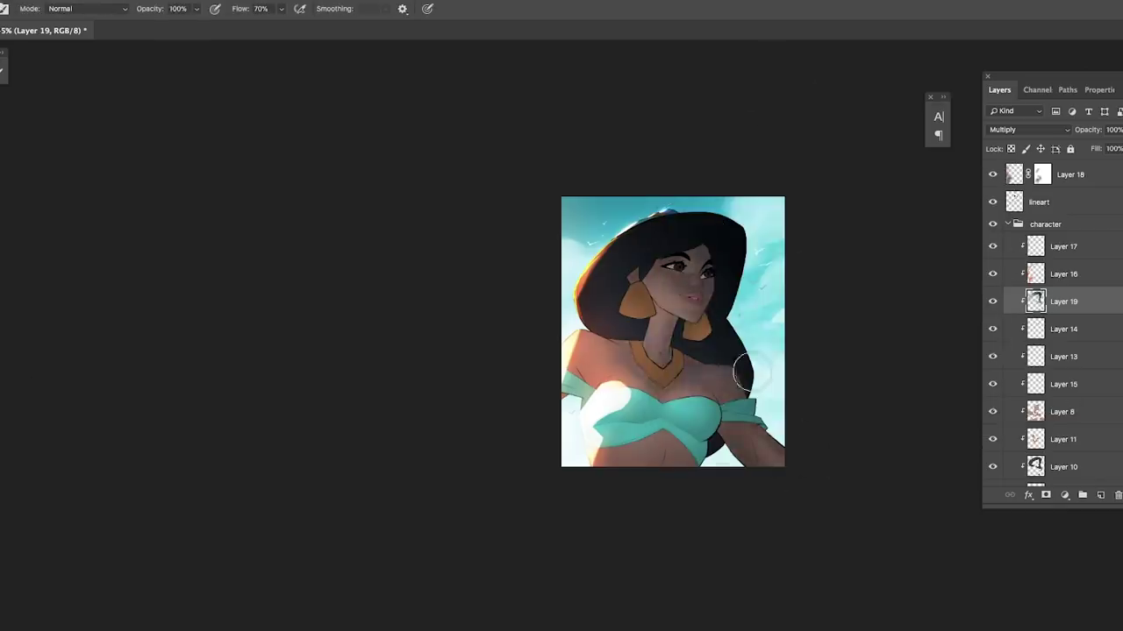
scroll(724, 350, down, 1)
scroll(719, 396, up, 1)
scroll(1053, 307, down, 1)
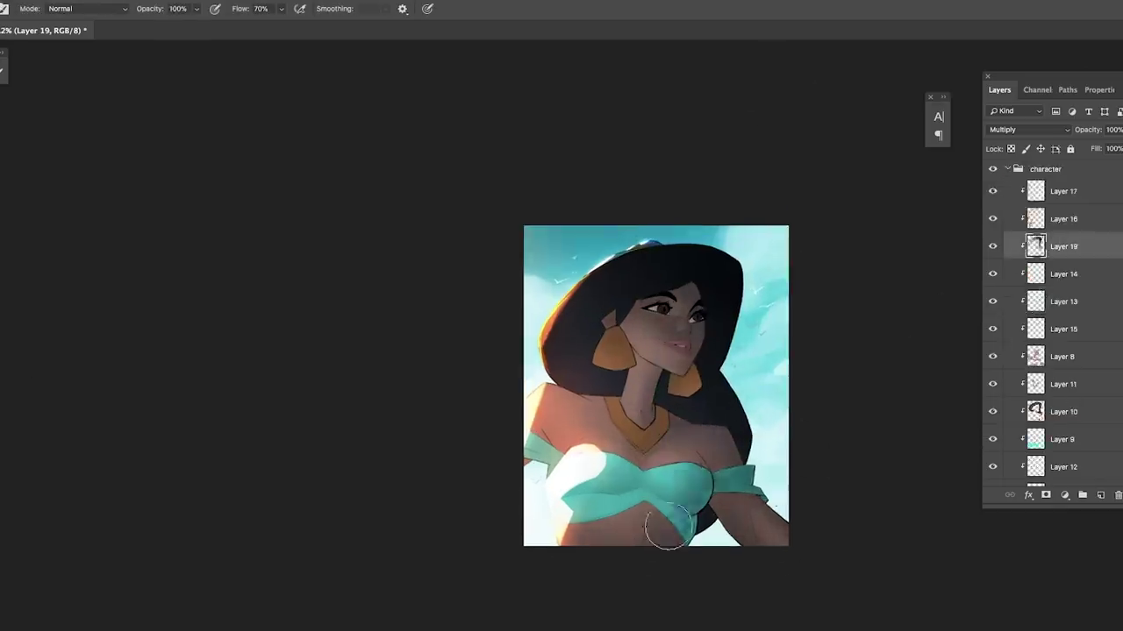
scroll(653, 388, up, 1)
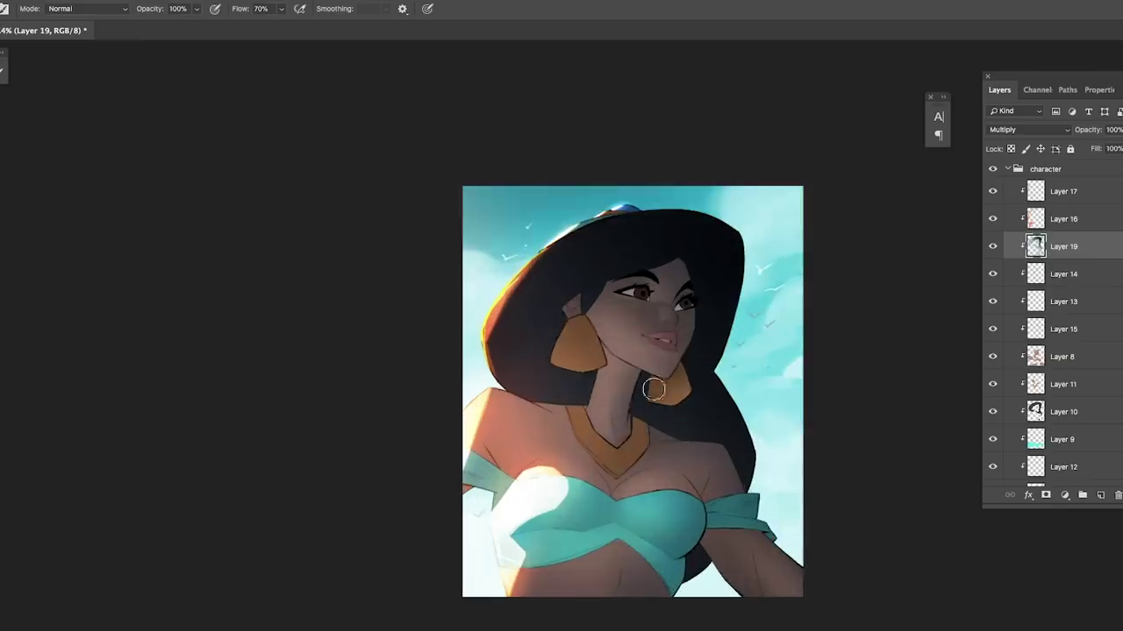
scroll(639, 446, down, 1)
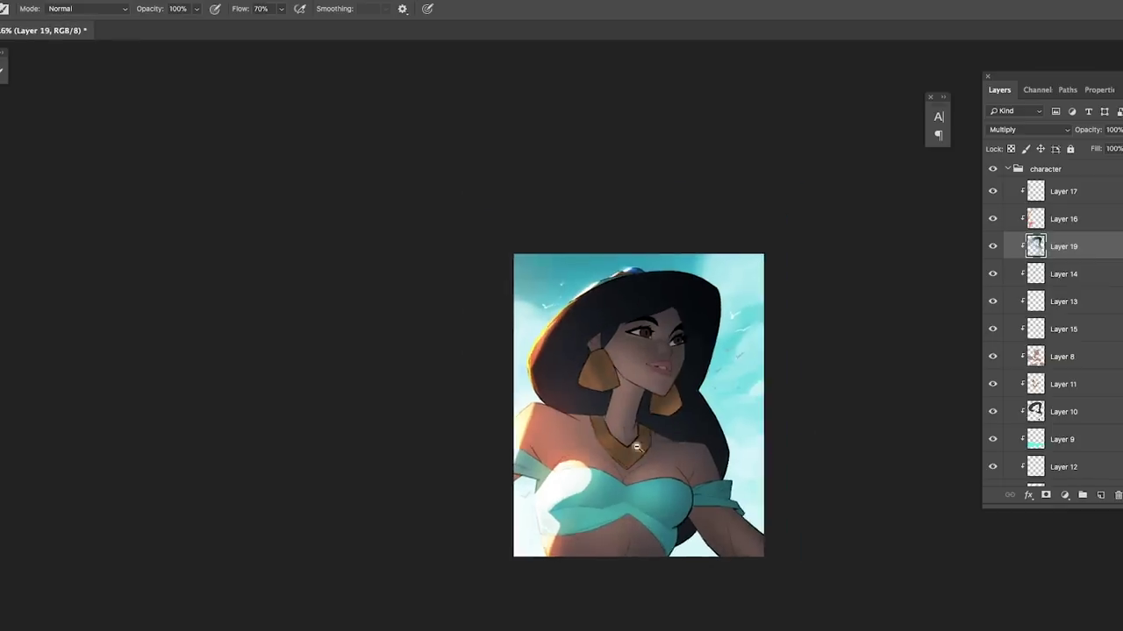
- Add a layer mask to Layer 19 and brush the shading back on the face and neck
scroll(865, 475, down, 1)
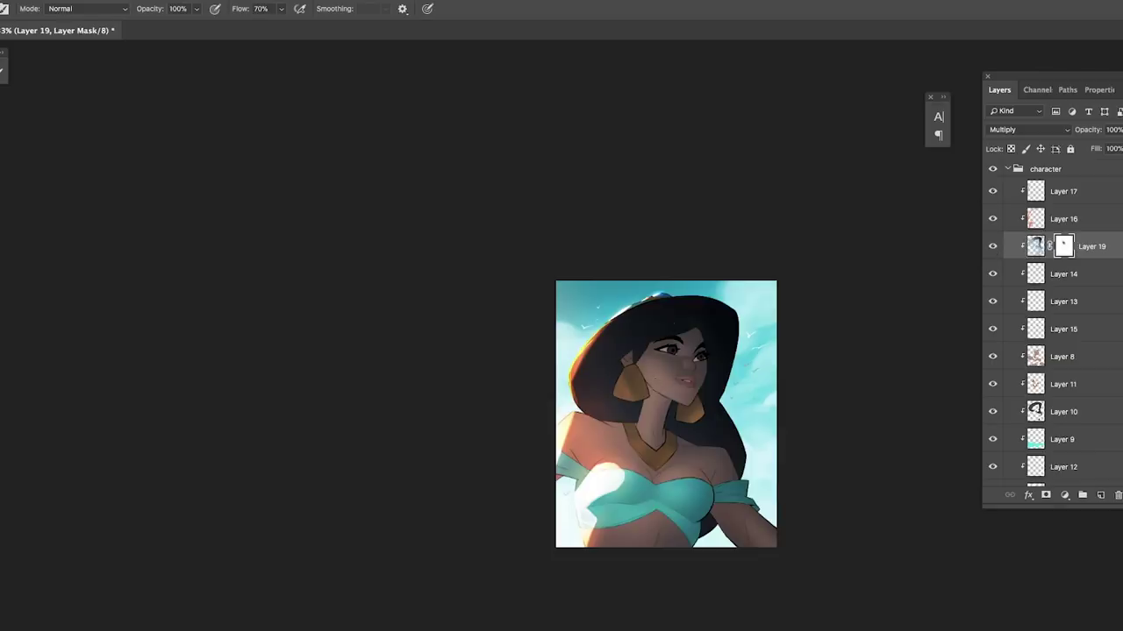
scroll(650, 369, up, 5)
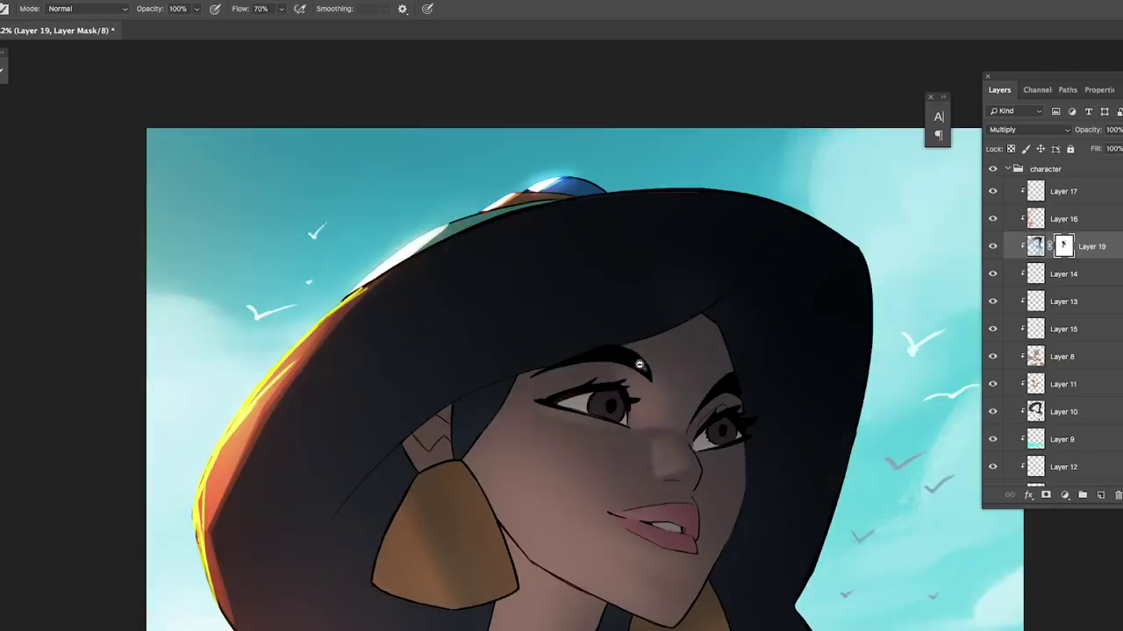
scroll(639, 365, down, 6)
scroll(638, 358, up, 4)
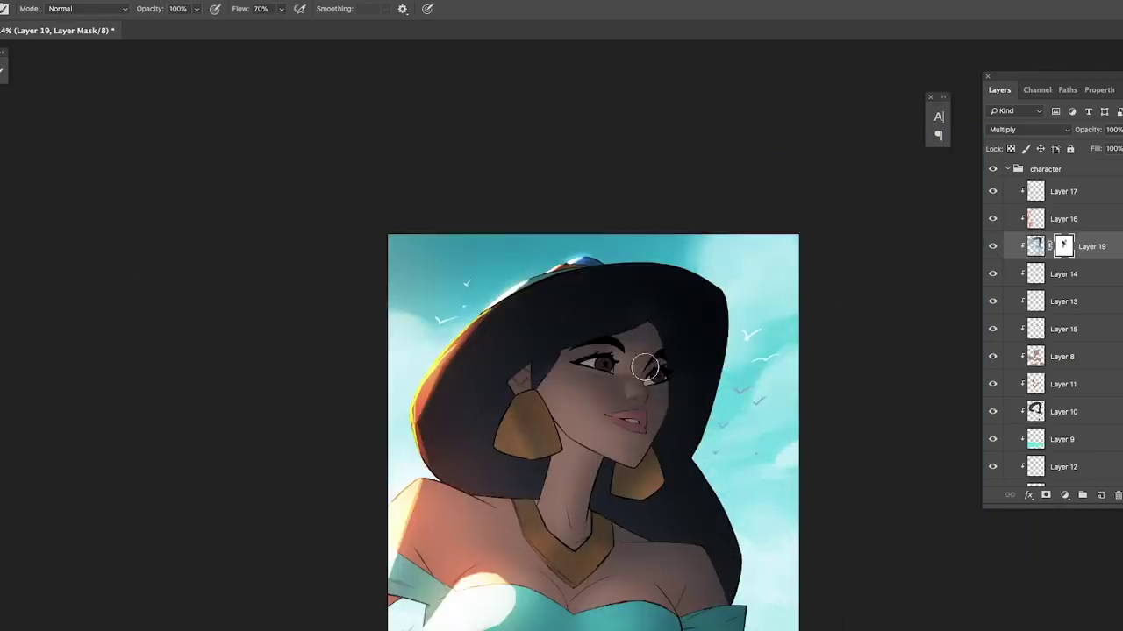
scroll(644, 368, down, 3)
scroll(607, 396, up, 1)
scroll(672, 341, down, 1)
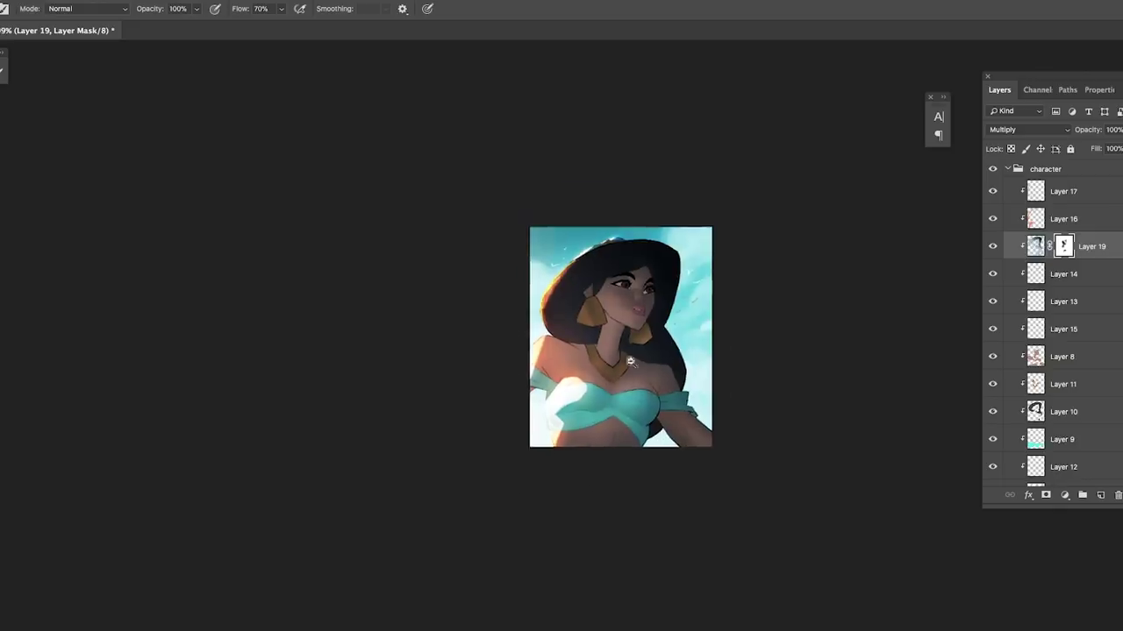
- Add a clipped Multiply layer above Layer 19 and ready the Polygonal Lasso with 0 px feather
scroll(649, 325, up, 1)
key(ctrl+shift+alt+n)
key(l)
scroll(625, 255, up, 1)
scroll(626, 254, up, 3)
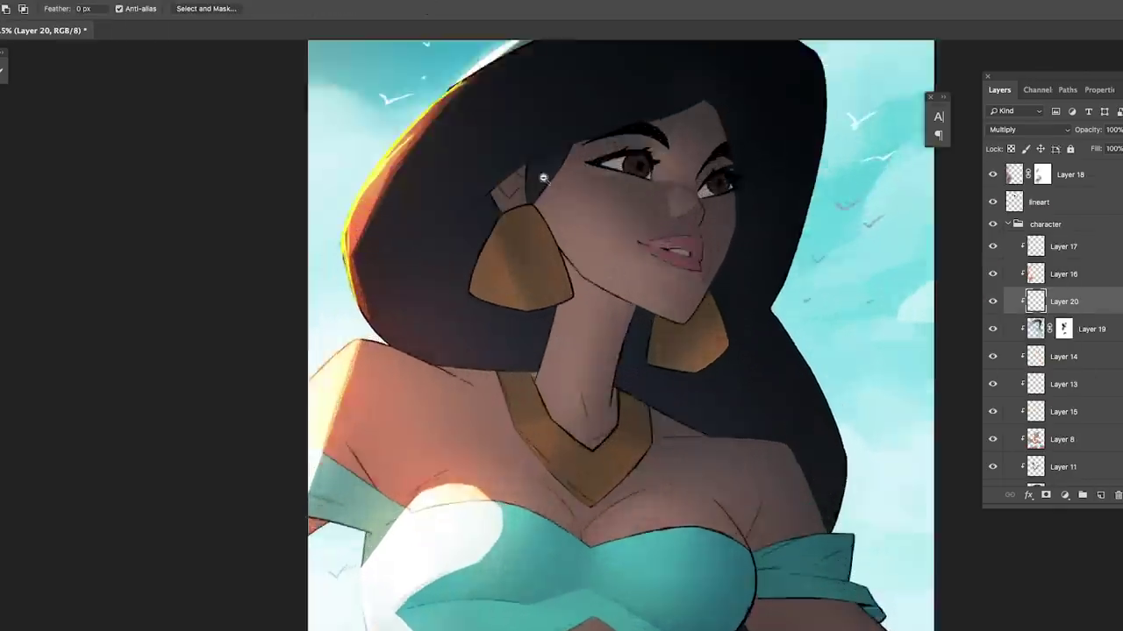
- Shade the facets of the near earring inside lasso selections and save the document
click(472, 250)
key(Escape)
scroll(518, 380, up, 1)
key(ctrl+s)
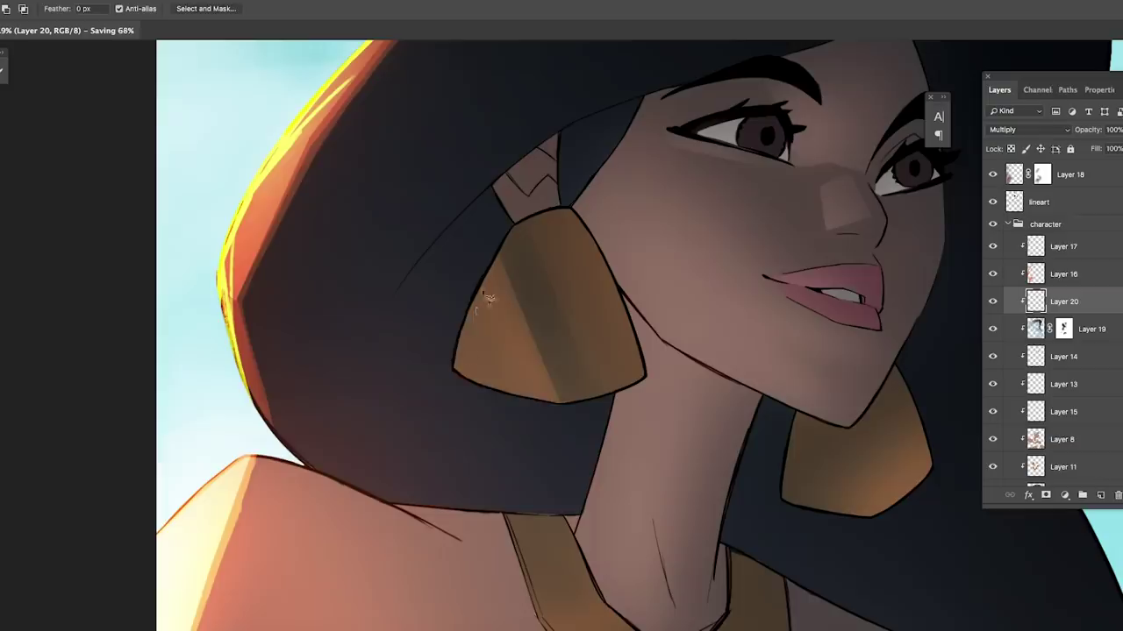
scroll(507, 332, down, 3)
scroll(598, 267, up, 3)
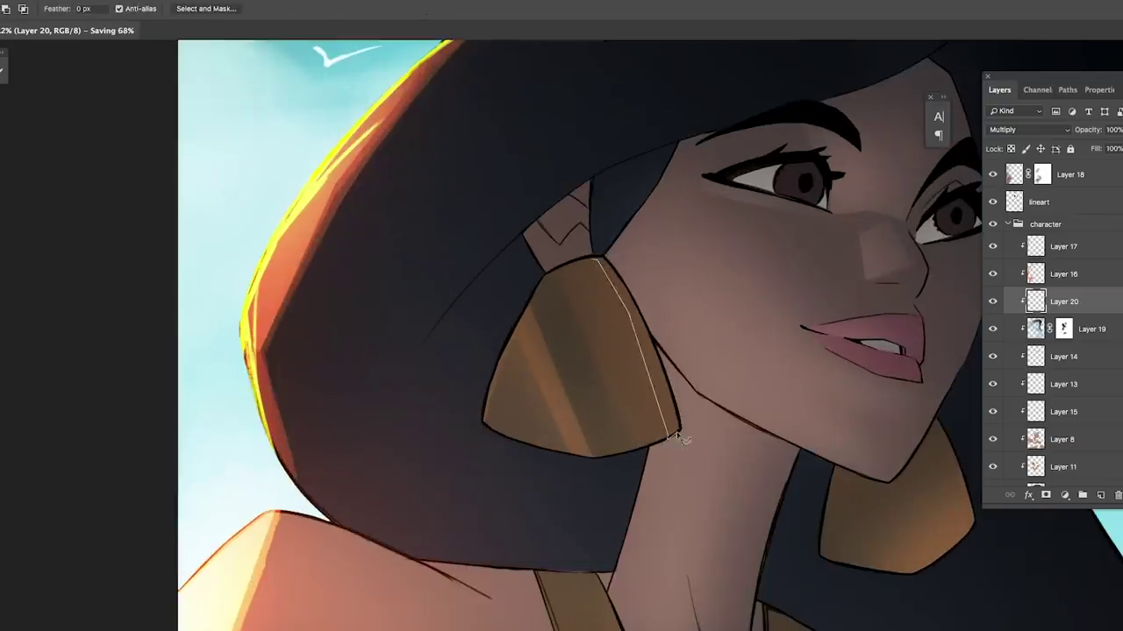
- Select the upper facets of the far earring and brush shading into them at 70% flow
scroll(681, 443, down, 4)
scroll(677, 358, up, 4)
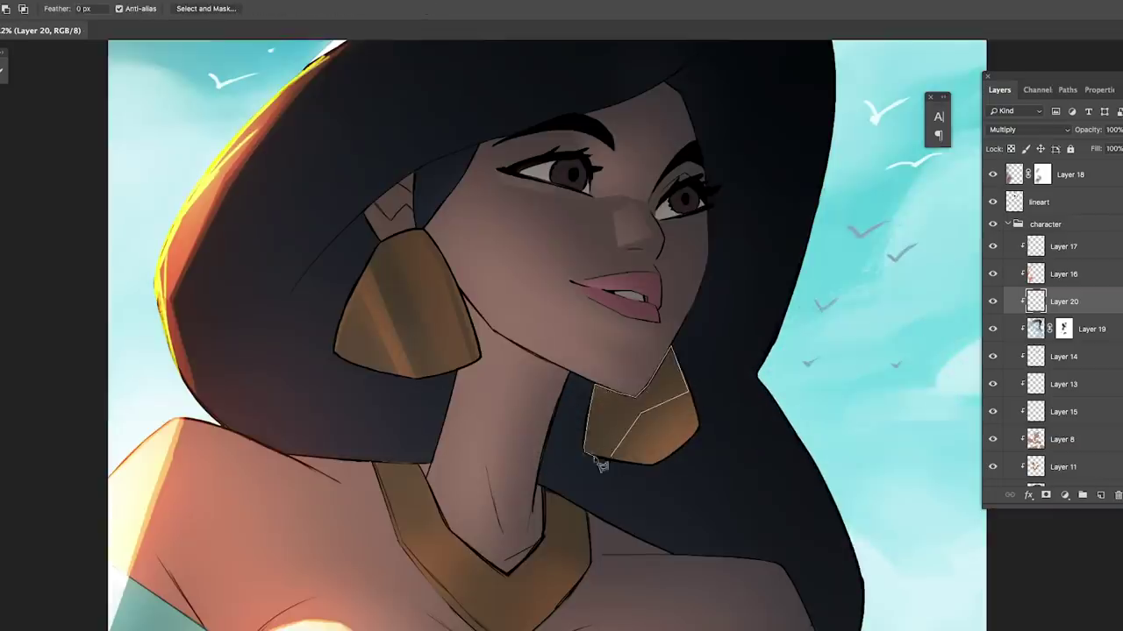
key(b)
scroll(734, 339, down, 4)
scroll(695, 343, up, 3)
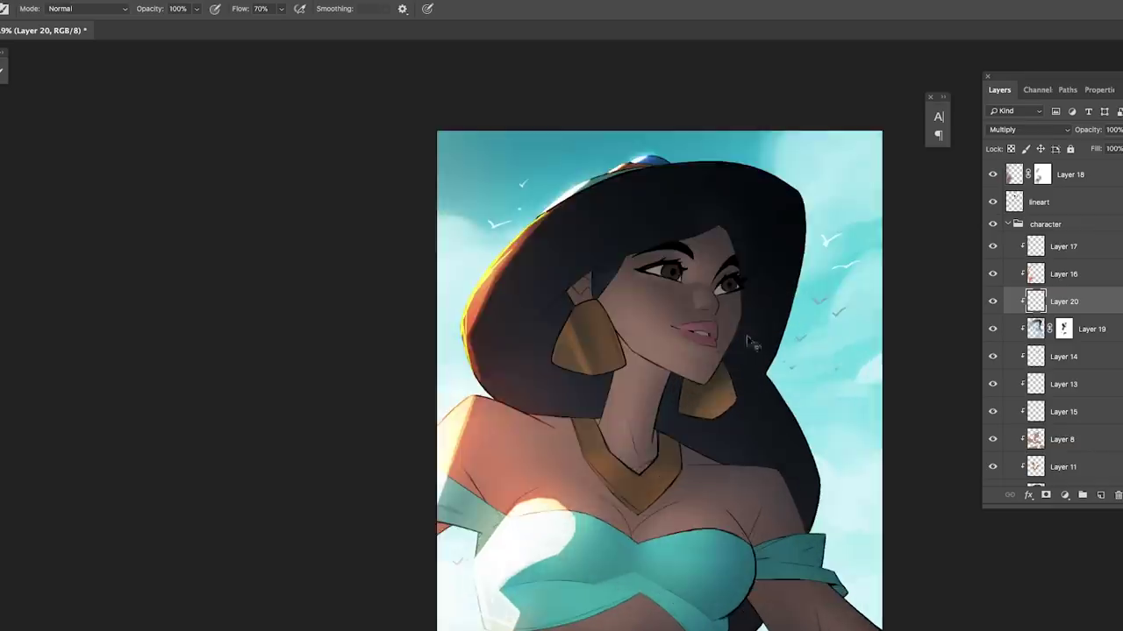
- Outline the necklace's angular segments with the Polygonal Lasso and shade them on Layer 20
scroll(710, 376, down, 3)
scroll(666, 386, up, 5)
scroll(586, 457, down, 3)
scroll(614, 404, up, 4)
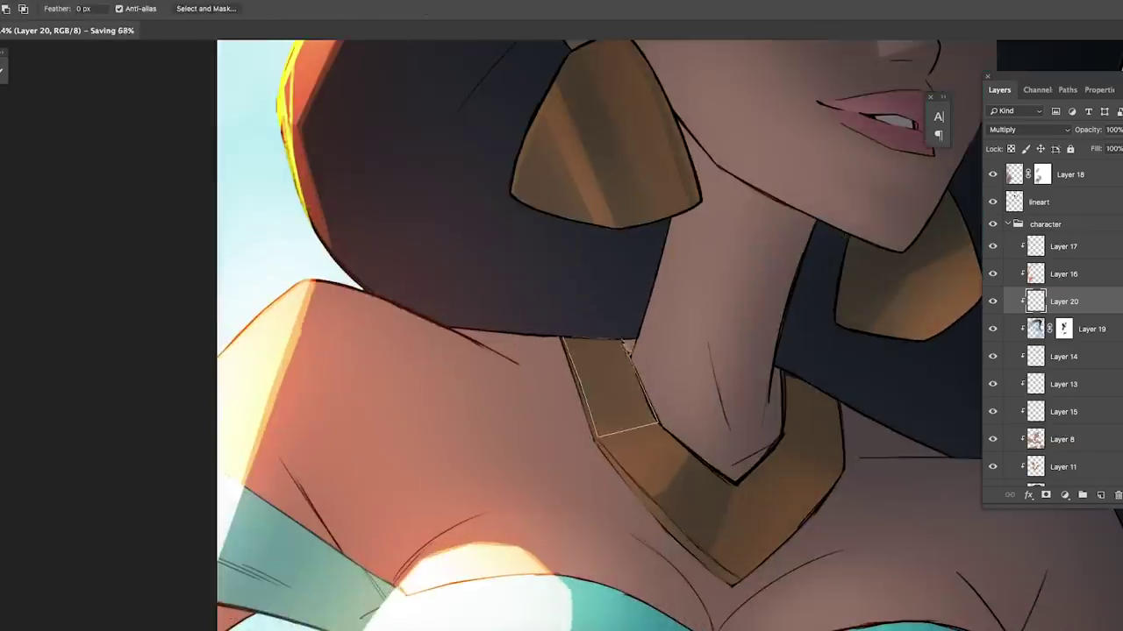
scroll(666, 413, down, 5)
scroll(702, 429, up, 5)
scroll(731, 438, down, 5)
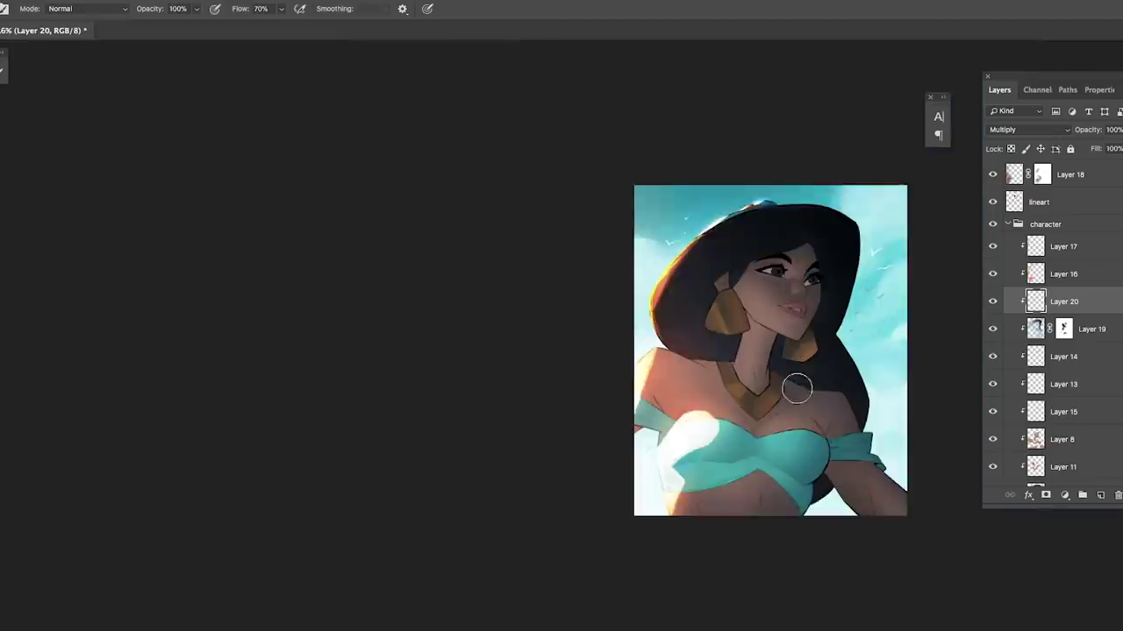
- Shade the shoulder and chest creases inside lasso selections and add a layer mask to Layer 20
key(l)
scroll(667, 404, up, 3)
scroll(667, 404, down, 3)
scroll(667, 413, up, 1)
click(1046, 495)
scroll(666, 412, up, 1)
scroll(667, 412, down, 3)
scroll(614, 456, up, 5)
drag(586, 459, 679, 548)
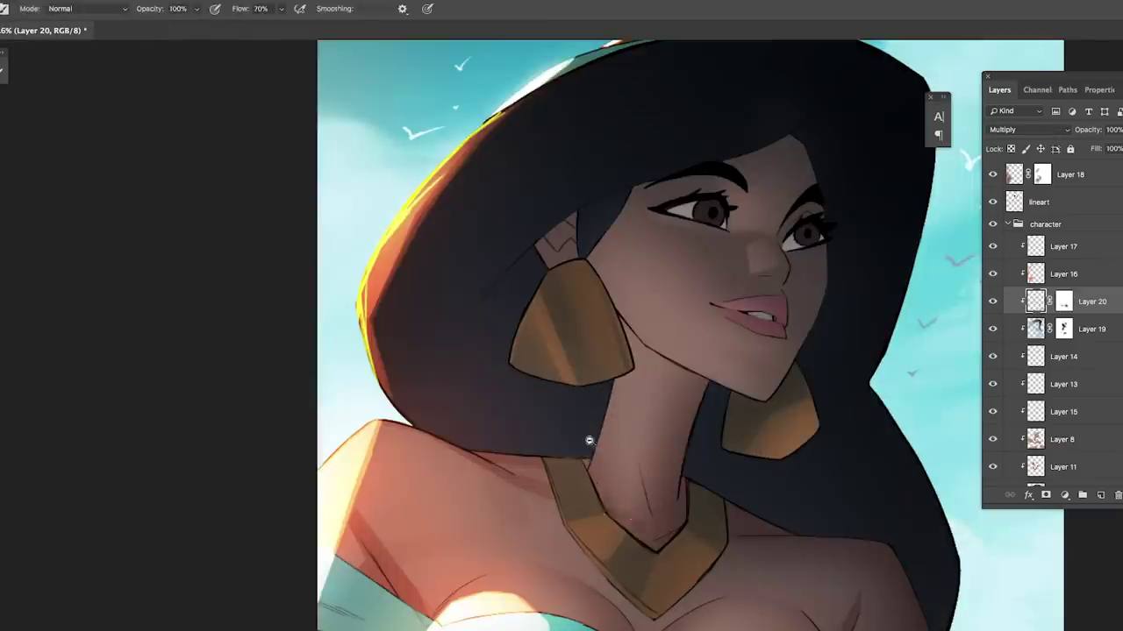
- Outline and shade the shadowed side of the neck beneath the jaw
key(l)
scroll(608, 538, up, 2)
scroll(592, 381, down, 5)
scroll(634, 473, up, 3)
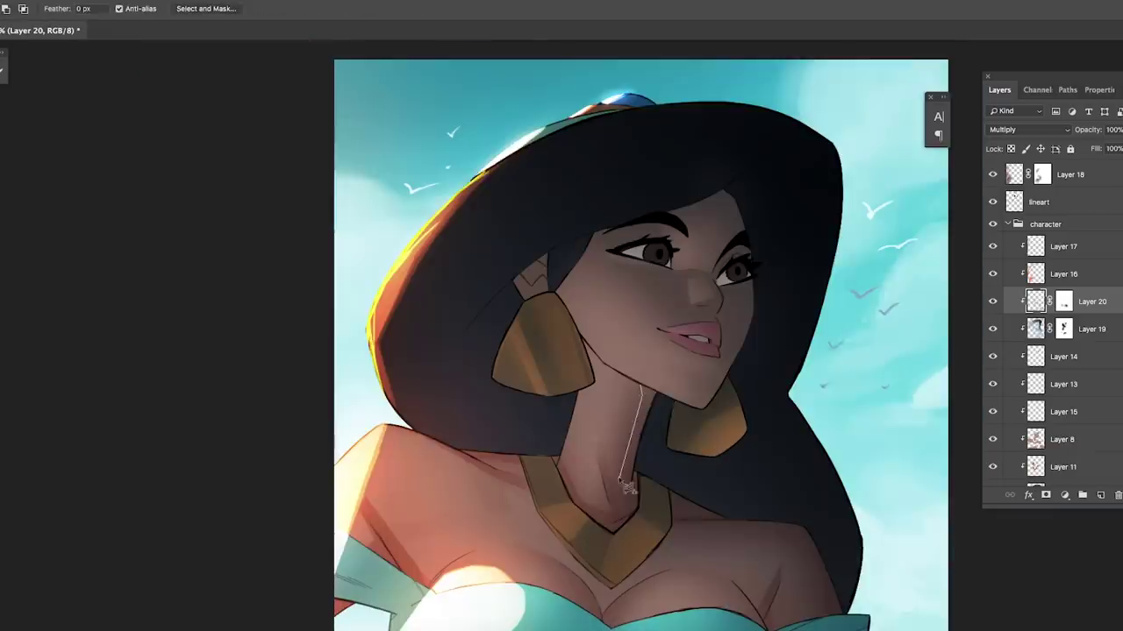
scroll(649, 435, down, 5)
- Shade the cheek beside the near earring, brush the lower torso darker and save the document
scroll(549, 296, up, 6)
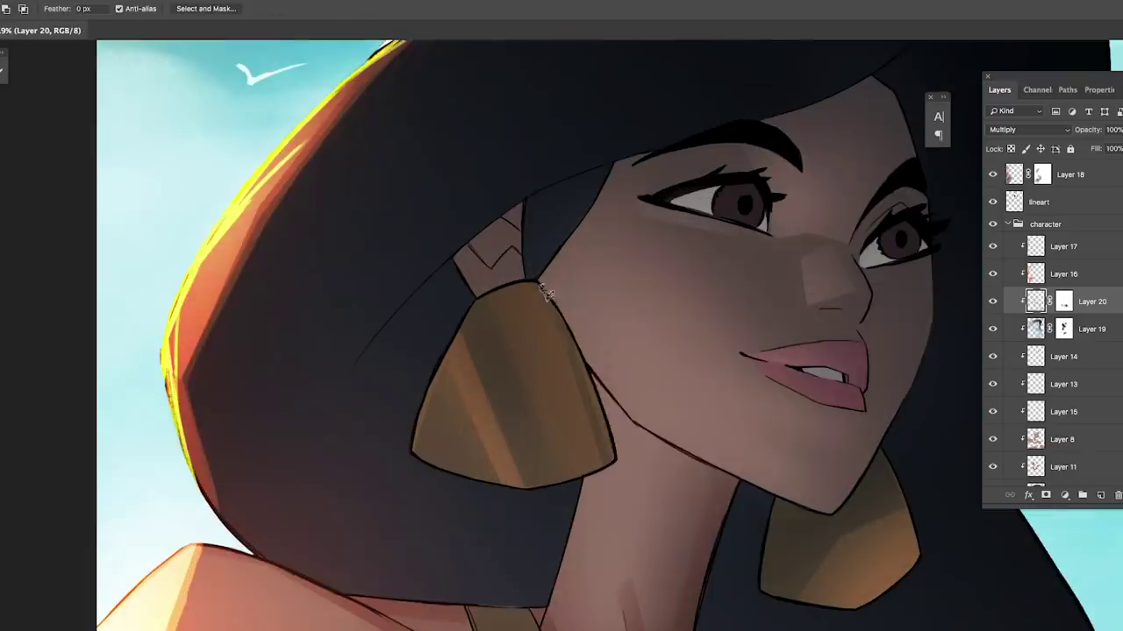
key(b)
scroll(553, 290, down, 5)
scroll(551, 403, up, 2)
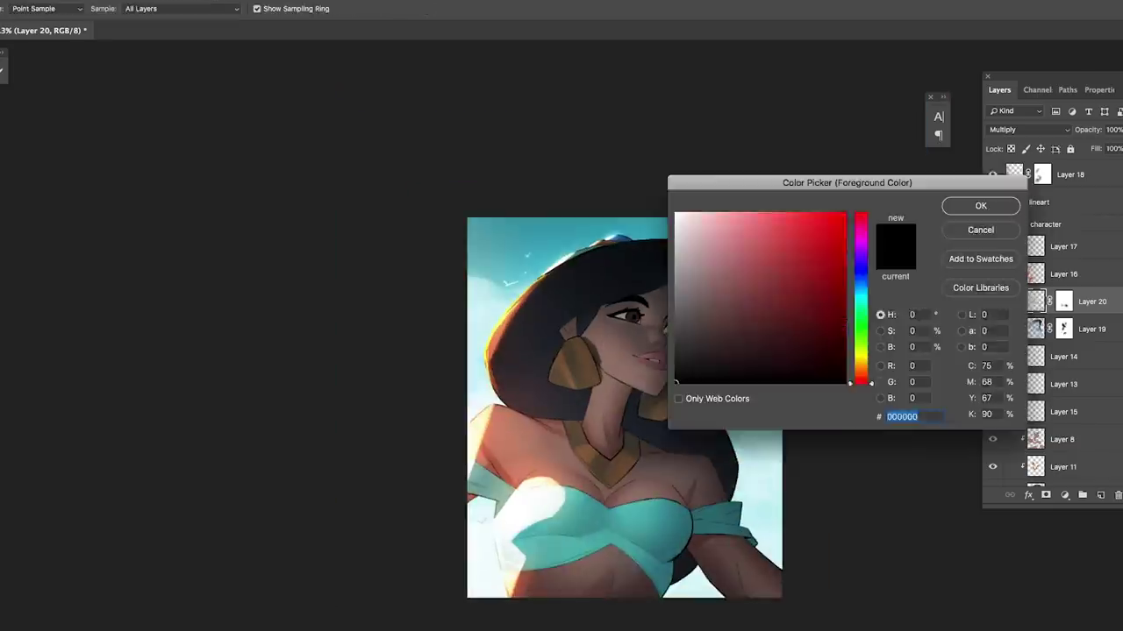
scroll(550, 405, down, 2)
scroll(550, 404, up, 3)
scroll(672, 483, down, 2)
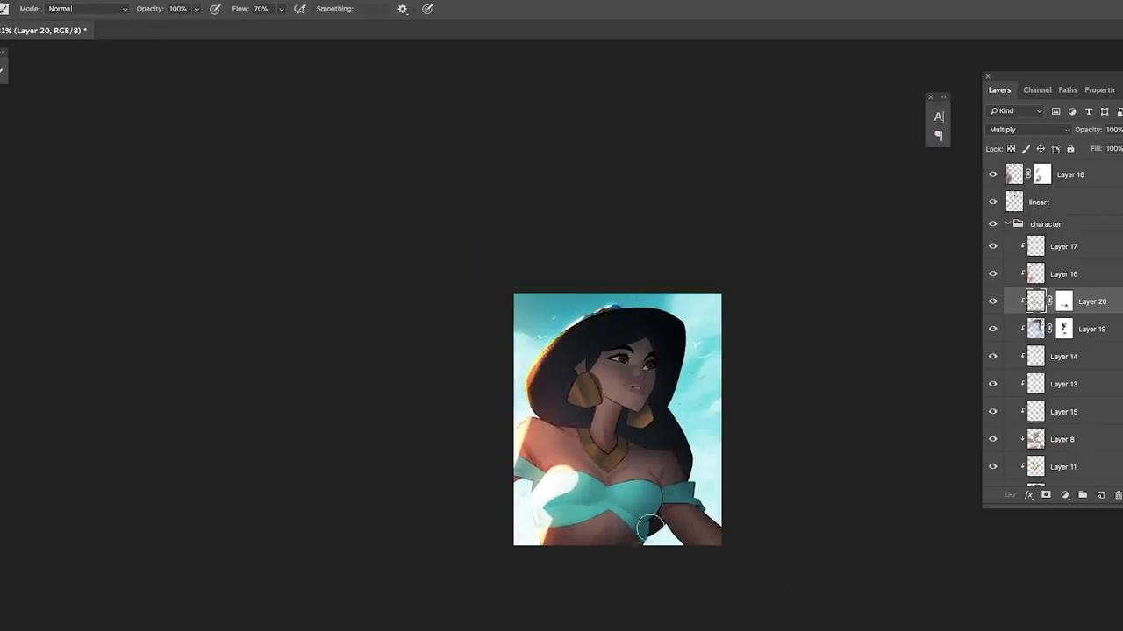
key(ctrl+s)
- Select and shade the far armband, the upper arm beneath it and the midriff
key(l)
scroll(619, 399, up, 4)
key(b)
scroll(676, 551, down, 3)
scroll(655, 425, up, 4)
key(l)
scroll(552, 476, down, 3)
scroll(552, 476, up, 3)
drag(596, 436, 589, 487)
scroll(590, 487, down, 5)
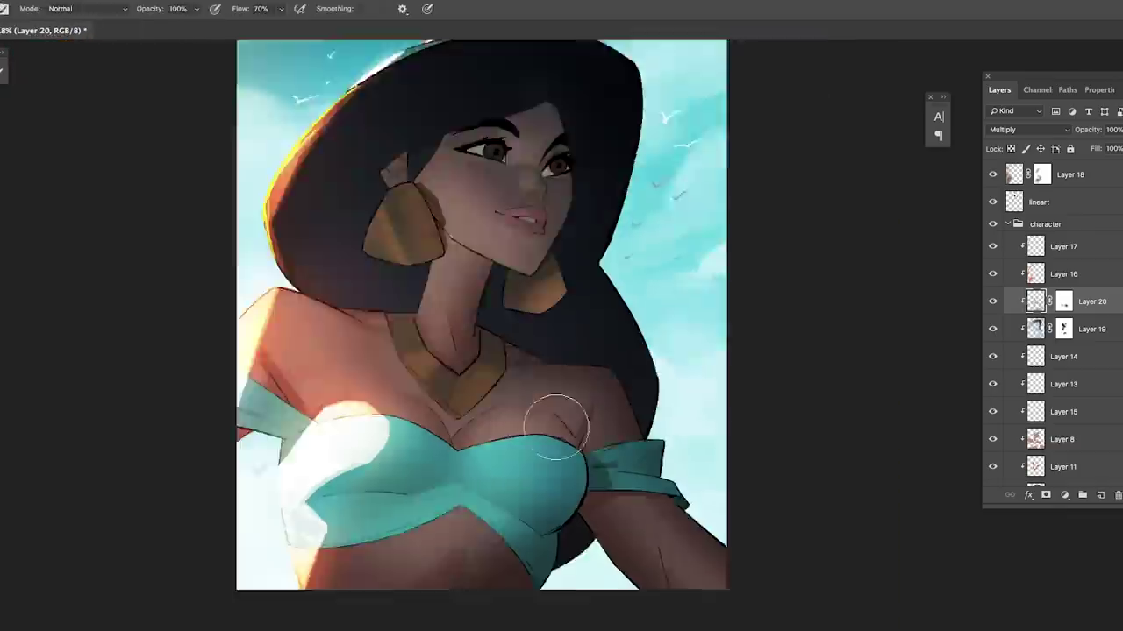
- Outline the underside of the top's sunlit cup, shade it with the brush and save the document
scroll(532, 484, up, 5)
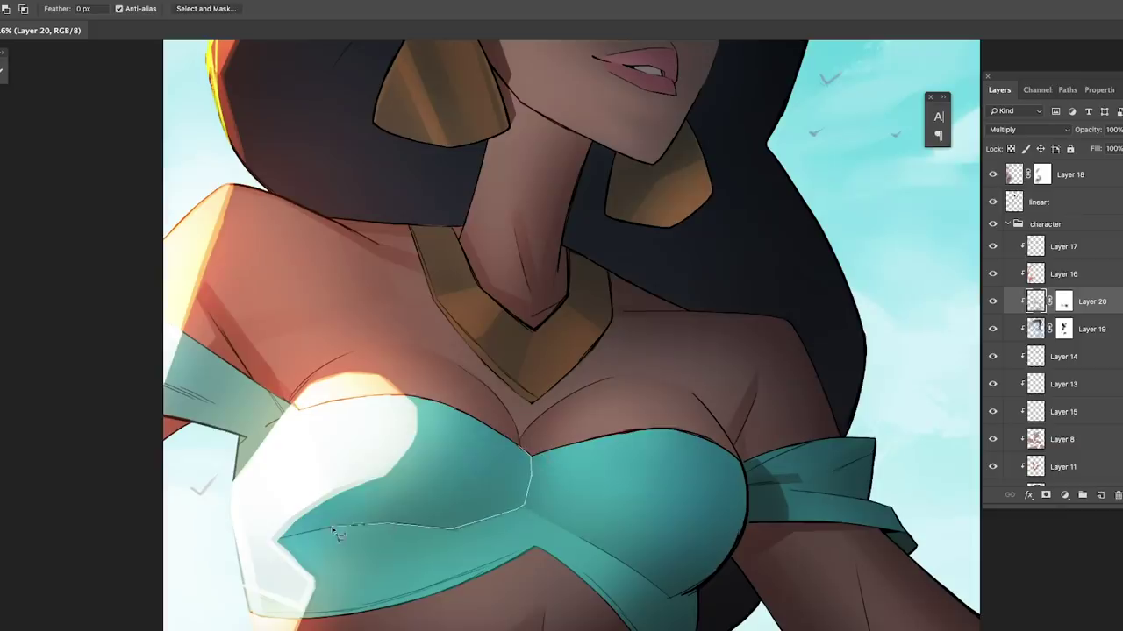
key(b)
scroll(526, 503, down, 5)
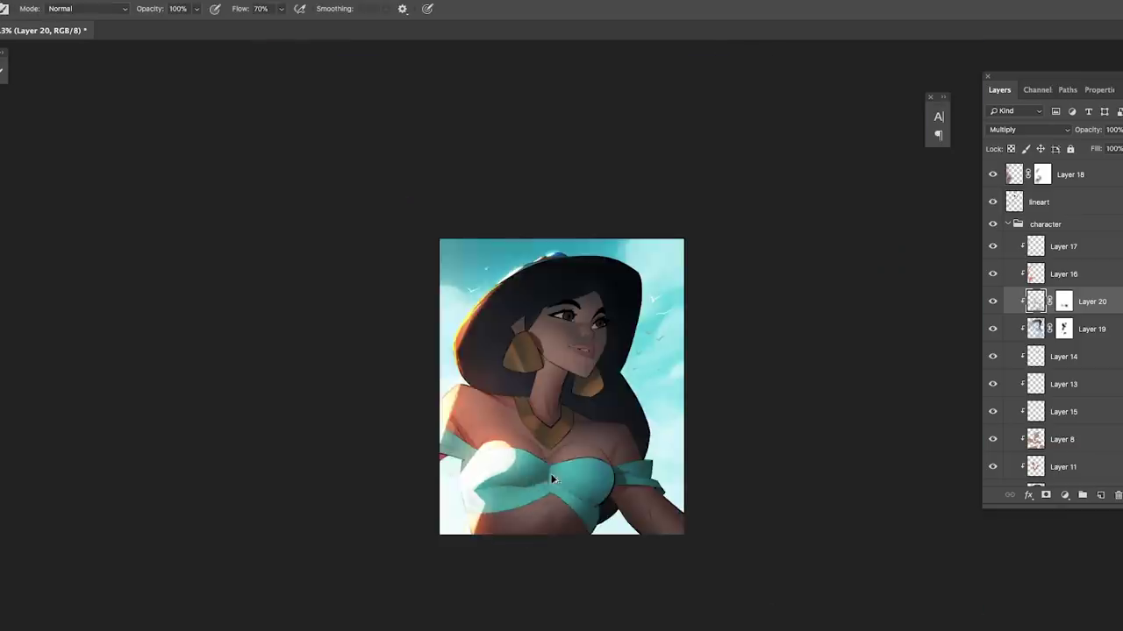
scroll(543, 486, up, 5)
key(ctrl+s)
- Outline the area beneath the top's far cup and brush shading along its lower edge
key(l)
drag(603, 512, 699, 552)
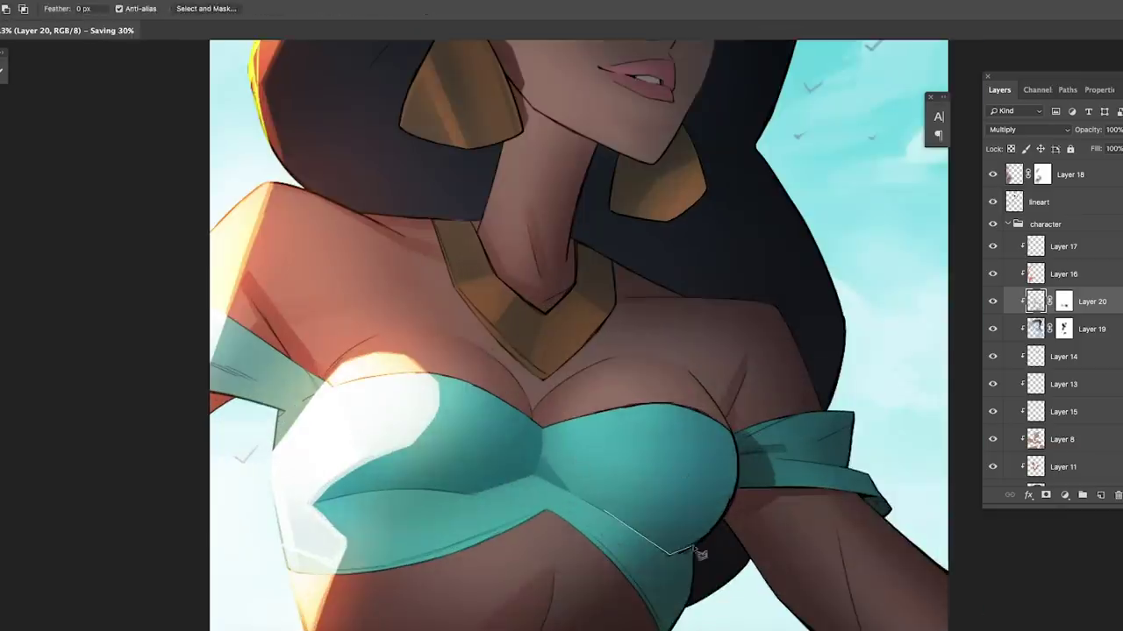
key(b)
scroll(657, 526, down, 5)
scroll(714, 493, up, 1)
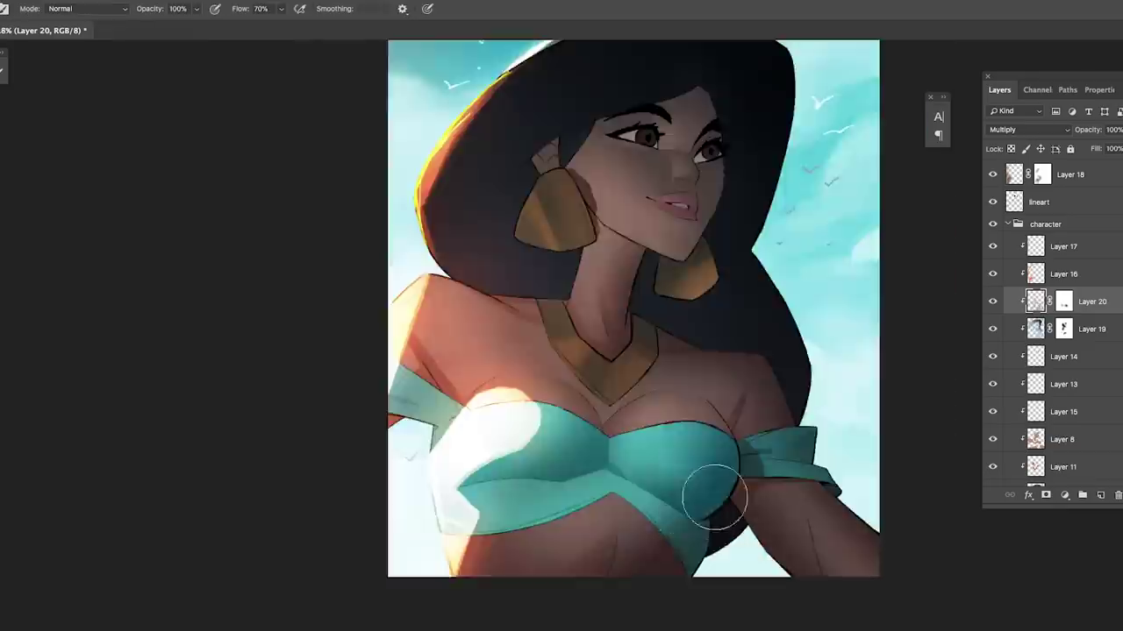
scroll(670, 452, down, 1)
- Shade the folds along the top's lower band inside lasso selections
key(l)
scroll(670, 453, up, 5)
key(b)
scroll(601, 526, down, 5)
key(l)
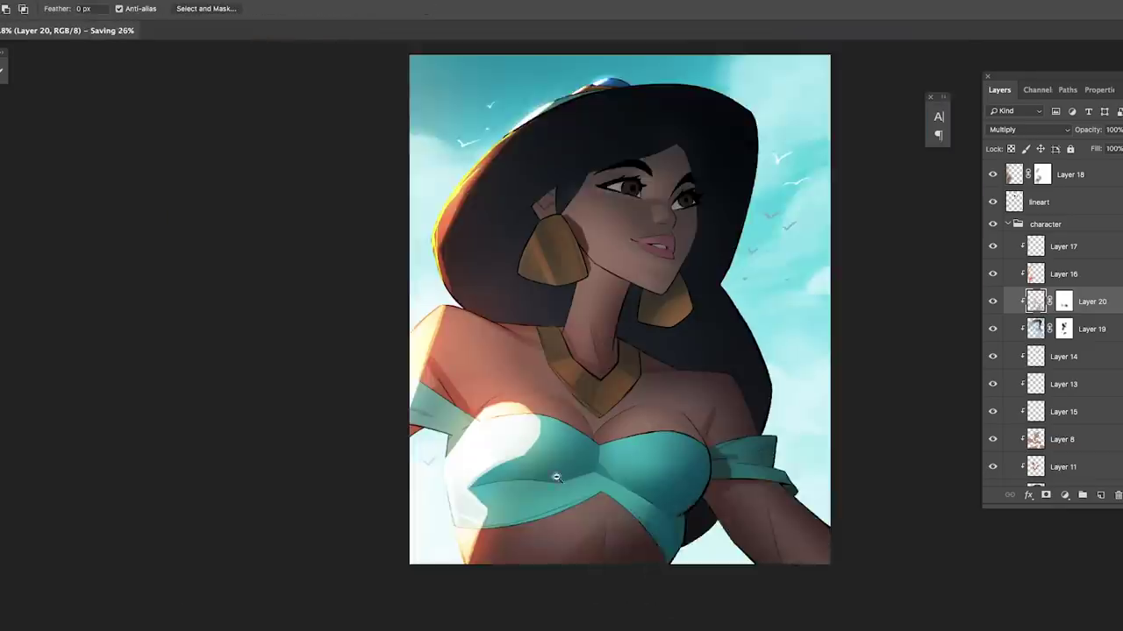
scroll(552, 476, up, 5)
drag(565, 474, 452, 526)
key(b)
scroll(406, 542, down, 5)
- Outline and shade the fabric folds of the sunlit armband
key(l)
scroll(471, 550, up, 5)
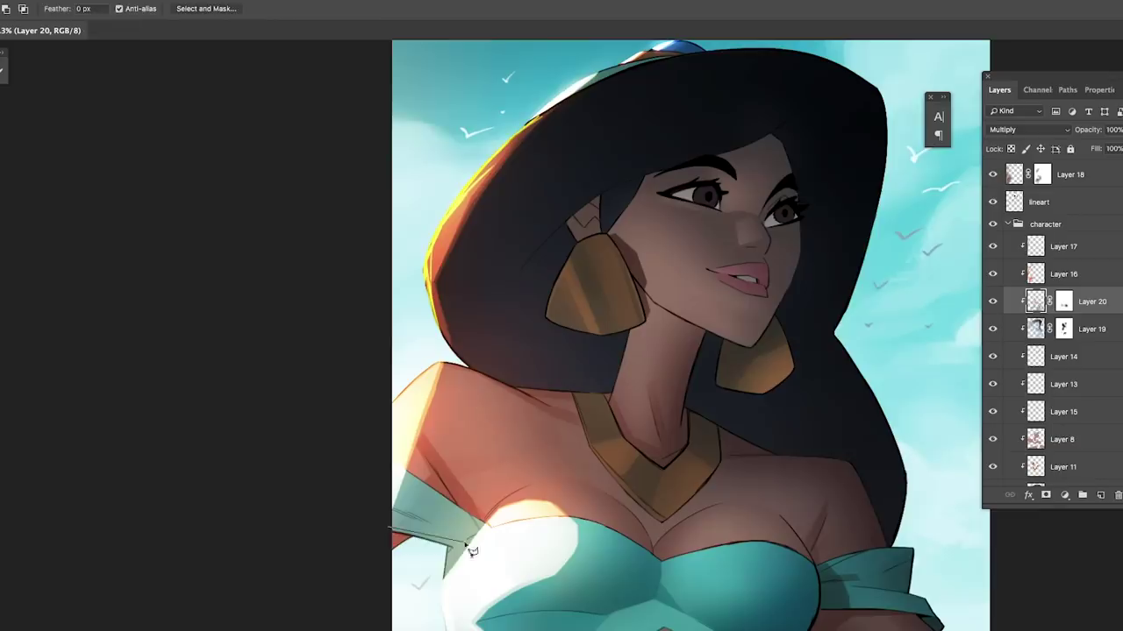
key(l)
scroll(561, 524, down, 5)
scroll(628, 539, up, 5)
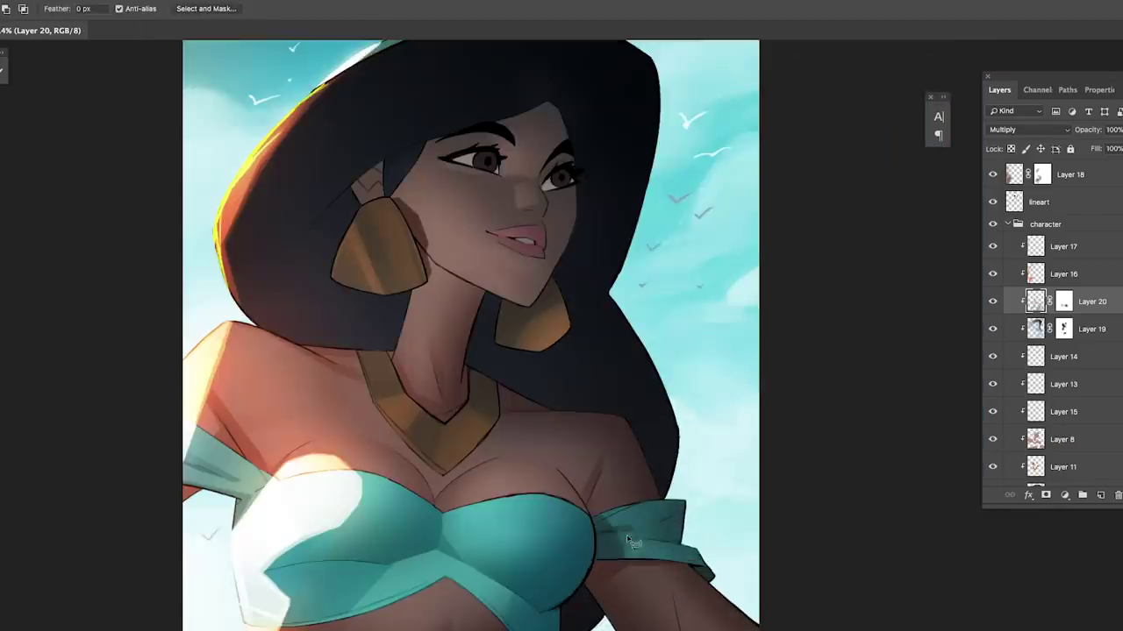
scroll(624, 544, down, 5)
- Outline the underside of the nose down to the upper lip and brush shading into it
scroll(614, 404, up, 5)
drag(540, 406, 632, 399)
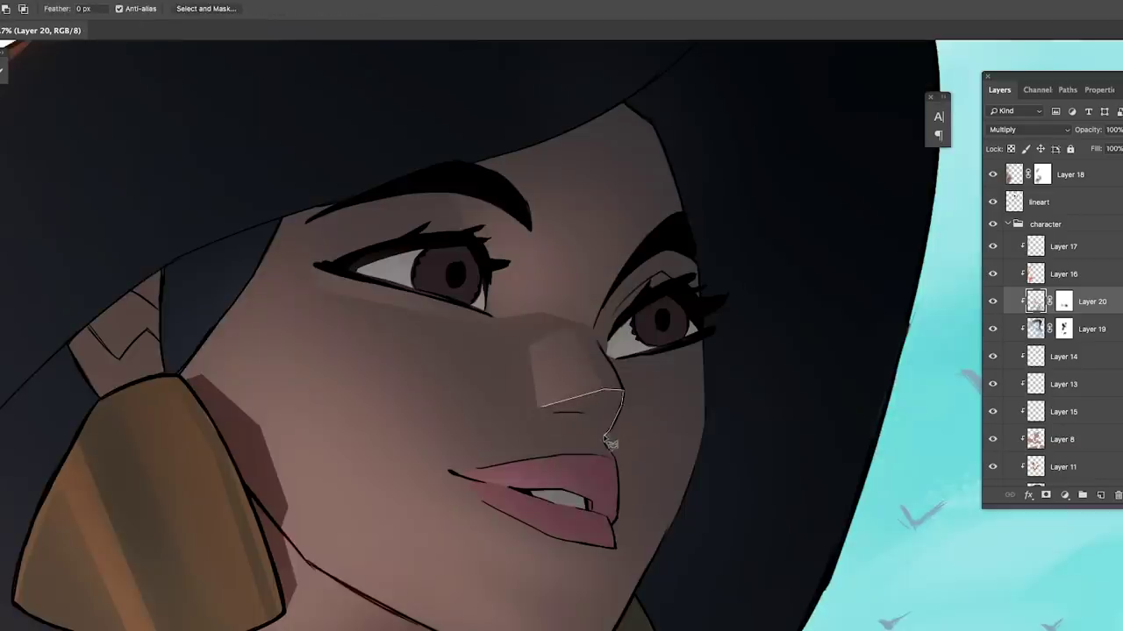
key(b)
scroll(561, 351, down, 3)
mouse_move(543, 419)
mouse_down()
mouse_move(540, 408)
mouse_move(676, 480)
mouse_move(620, 571)
mouse_up()
scroll(614, 271, down, 3)
- Lasso the face from the far brow along the jaw, shade it softly and save the document
key(l)
scroll(677, 310, up, 4)
scroll(677, 310, up, 2)
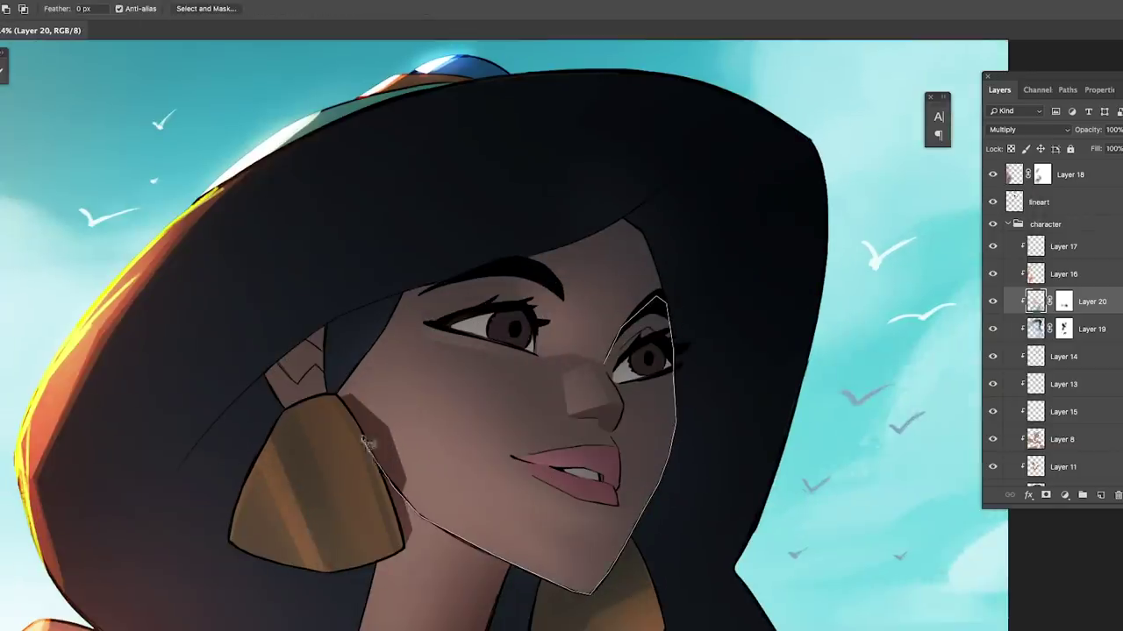
drag(609, 243, 604, 236)
key(b)
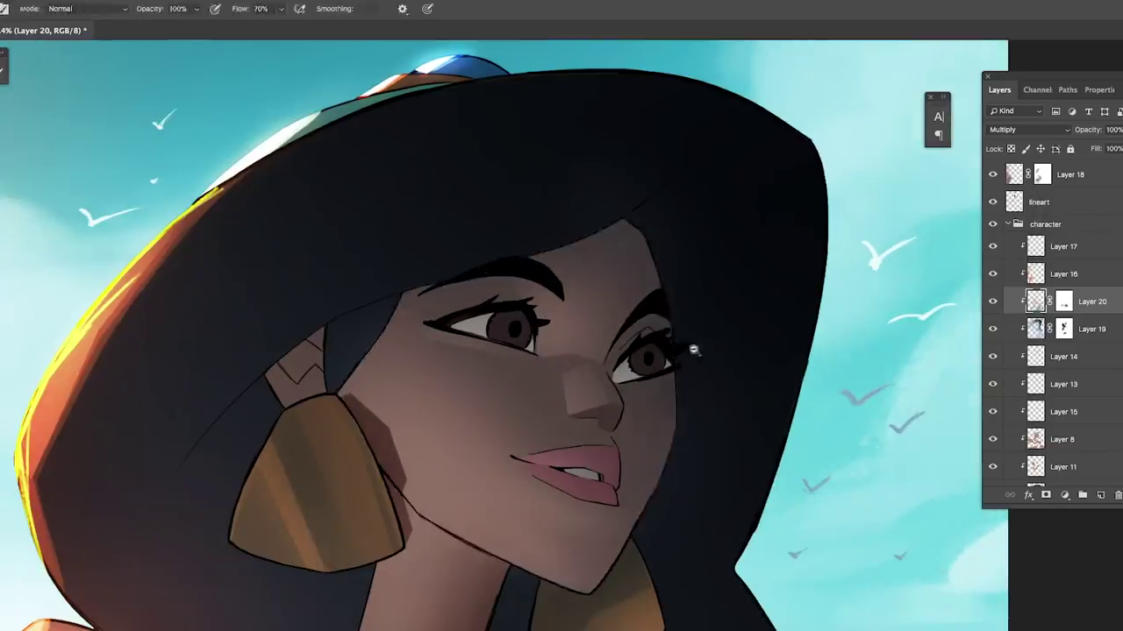
scroll(680, 351, down, 3)
scroll(615, 364, down, 2)
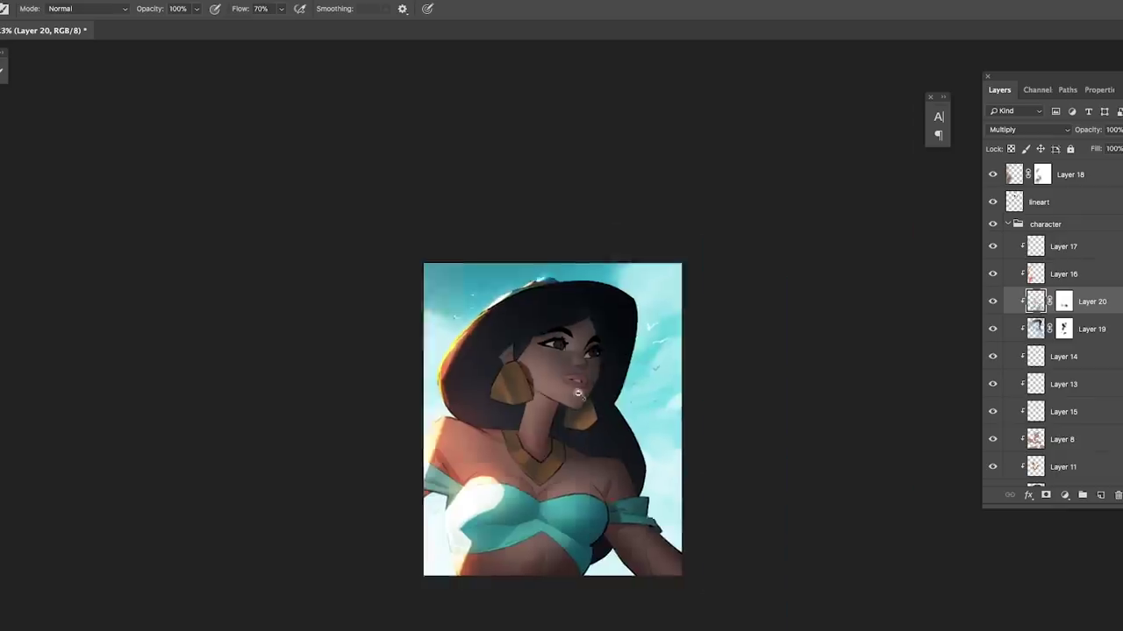
key(ctrl+s)
- Lasso the shadowed far side of the face from below the far eye past the lips to the chin
key(l)
scroll(630, 399, up, 3)
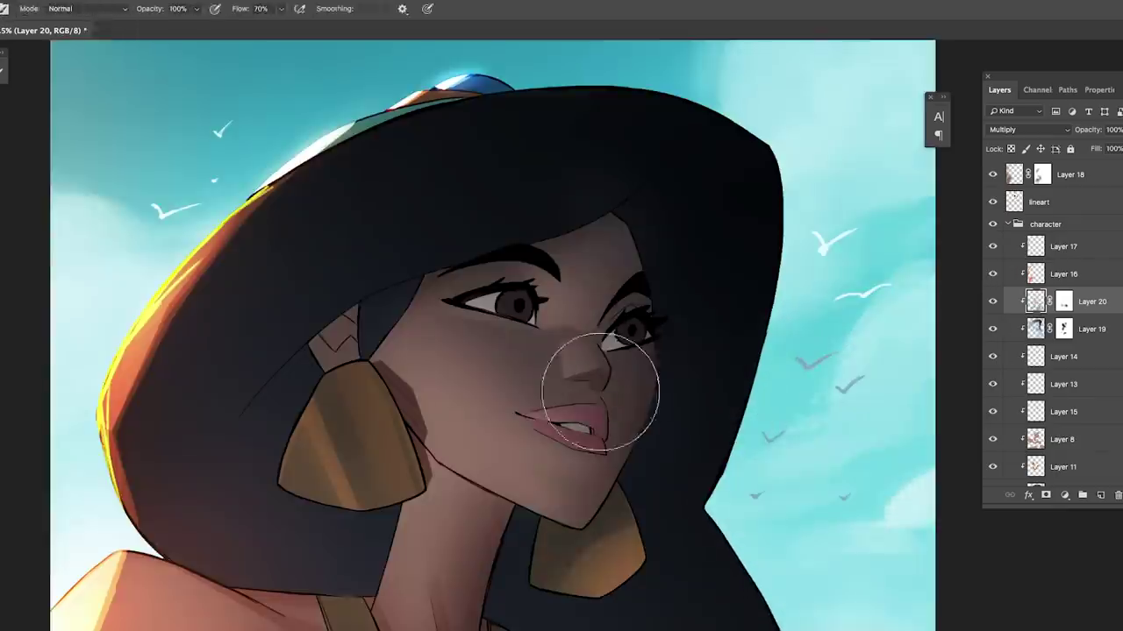
scroll(606, 387, up, 1)
scroll(602, 399, down, 3)
scroll(612, 389, up, 3)
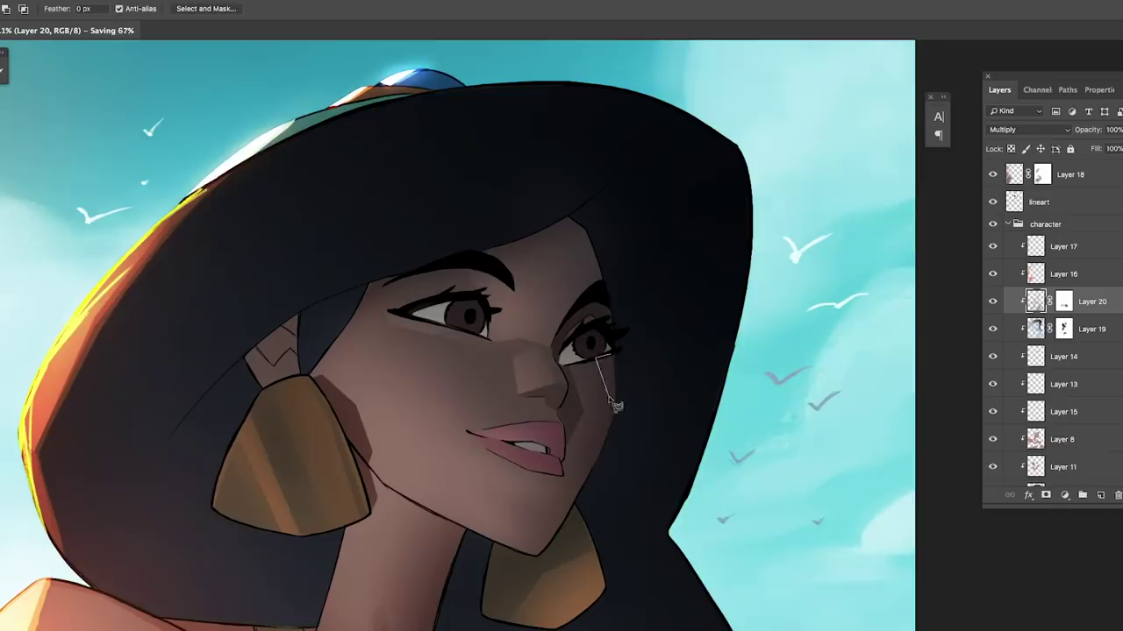
scroll(621, 383, down, 3)
scroll(614, 369, up, 3)
key(l)
drag(610, 305, 619, 337)
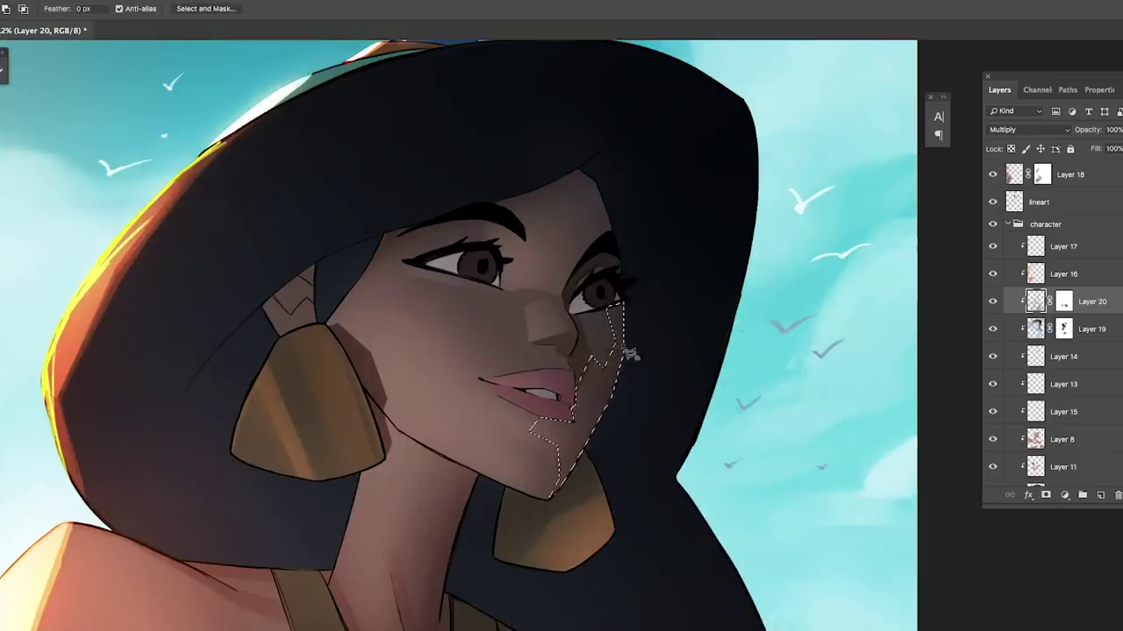
- Brush soft shading into the far cheek selection and save the document
key(b)
scroll(627, 355, down, 5)
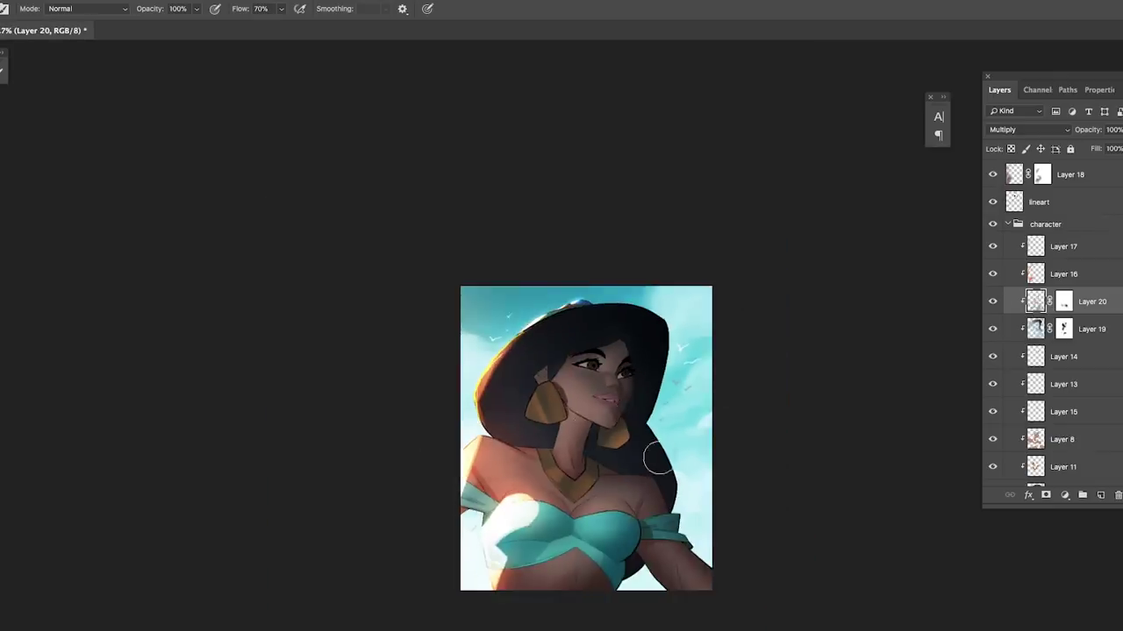
scroll(621, 438, down, 2)
scroll(684, 341, up, 8)
scroll(667, 334, down, 5)
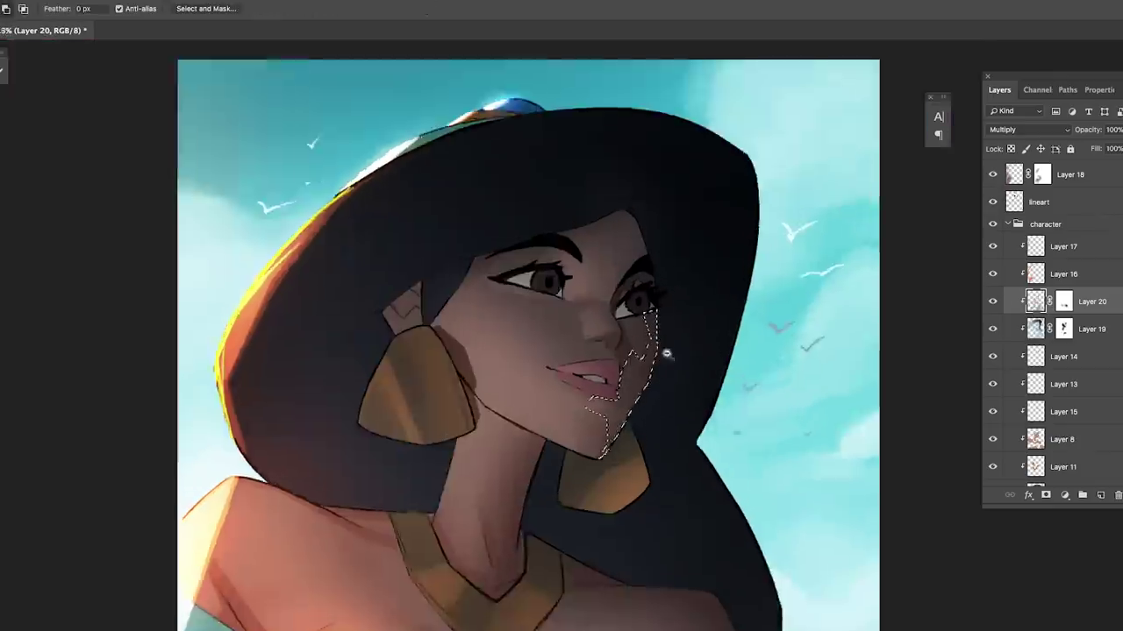
scroll(647, 426, up, 5)
scroll(637, 465, down, 5)
scroll(636, 465, up, 5)
key(ctrl+s)
- Outline and shade the small plane between the lower lip and the chin, and save the document
key(l)
click(579, 403)
scroll(620, 460, down, 3)
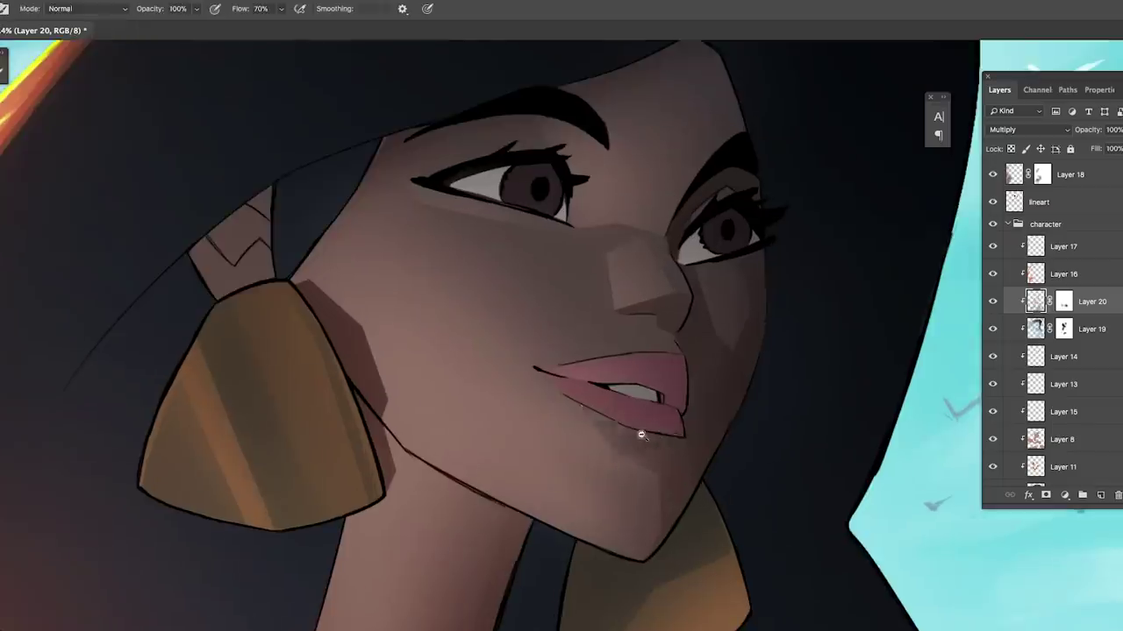
scroll(620, 461, down, 1)
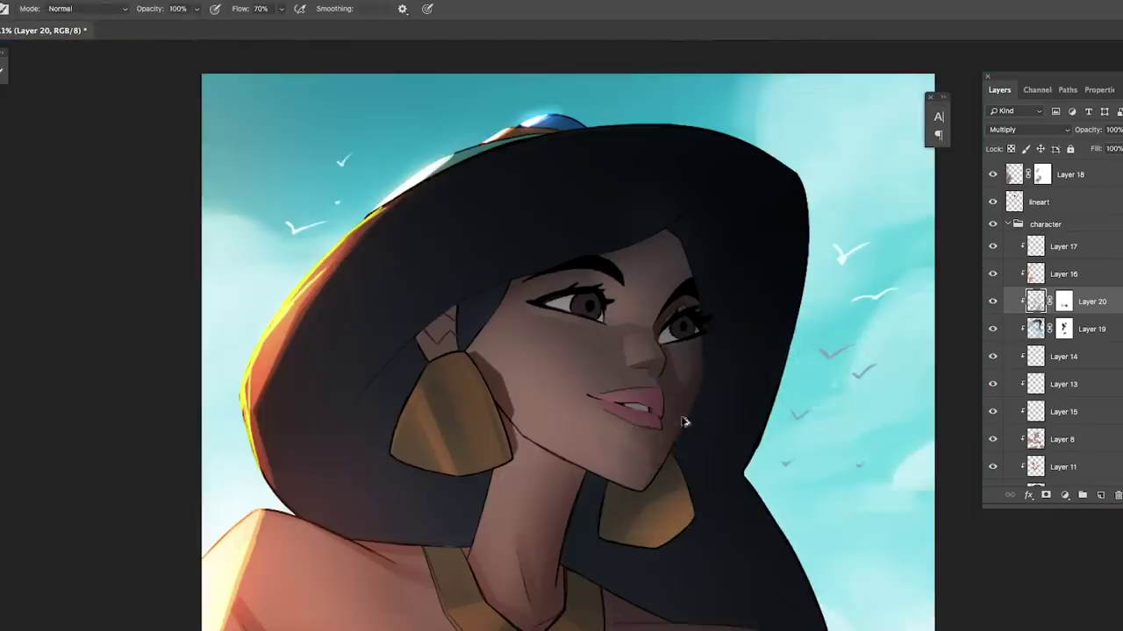
scroll(651, 390, down, 2)
key(ctrl+s)
scroll(676, 446, up, 4)
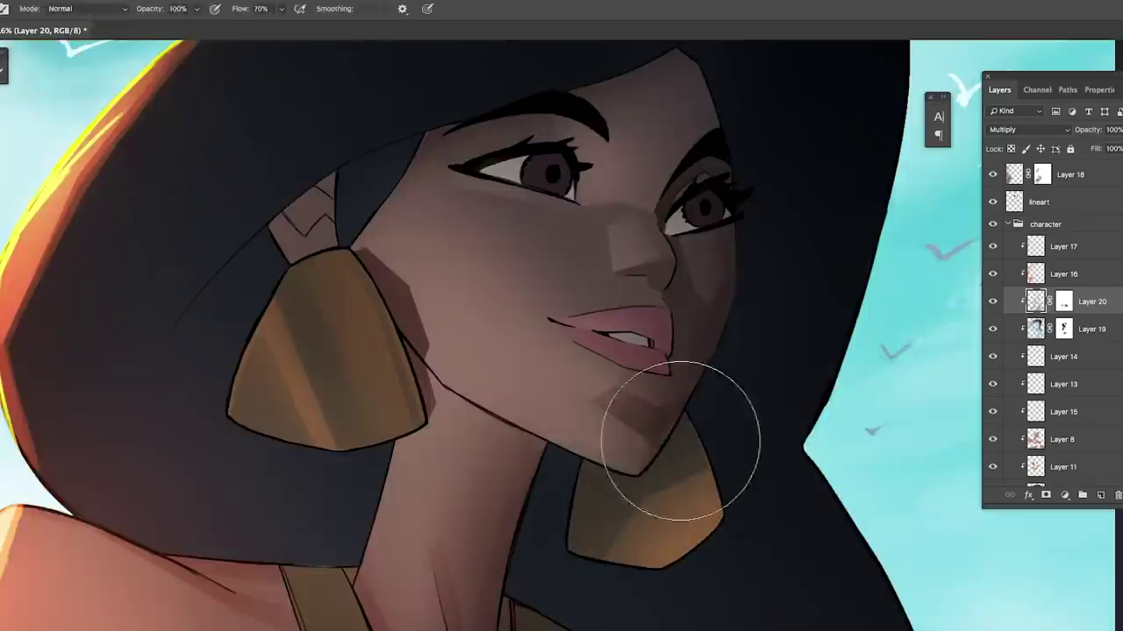
- Shade the lower lip inside a lasso selection and deselect it
key(l)
scroll(605, 449, down, 3)
scroll(657, 431, up, 4)
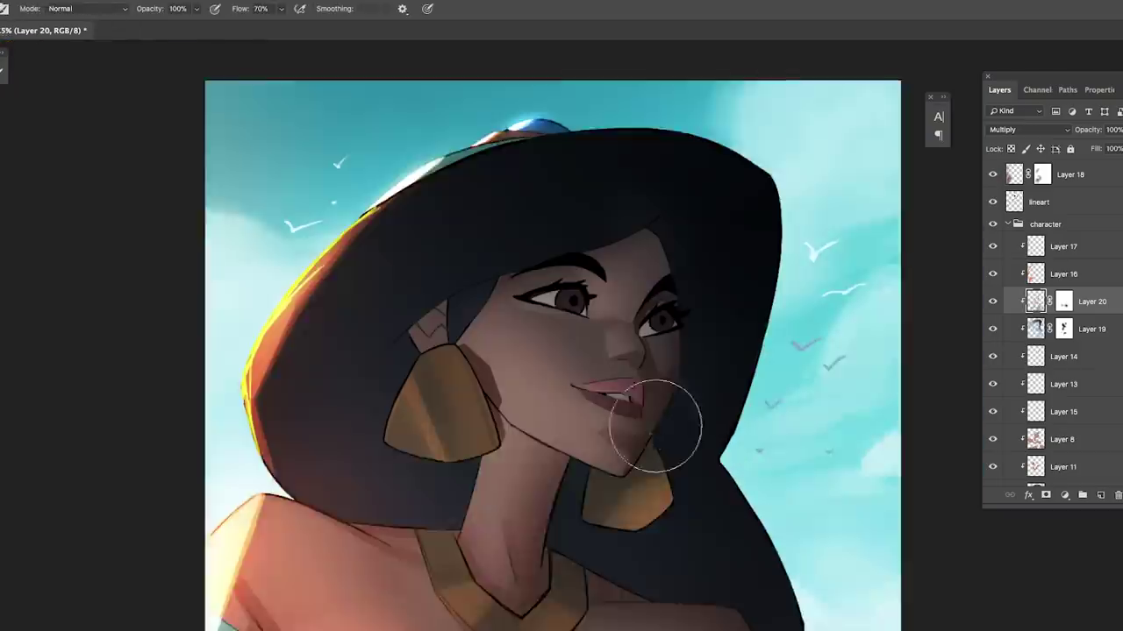
key(ctrl+d)
scroll(700, 379, down, 3)
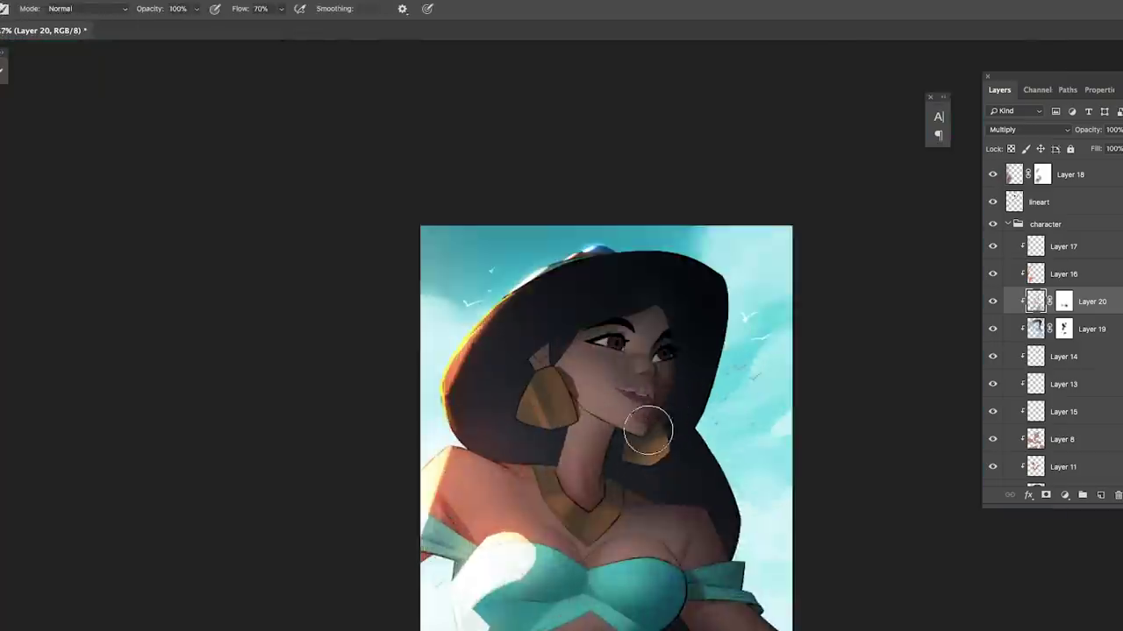
- Outline the upper lip with the lasso and brush soft shading into it
scroll(654, 388, up, 4)
scroll(665, 387, down, 3)
scroll(694, 411, up, 4)
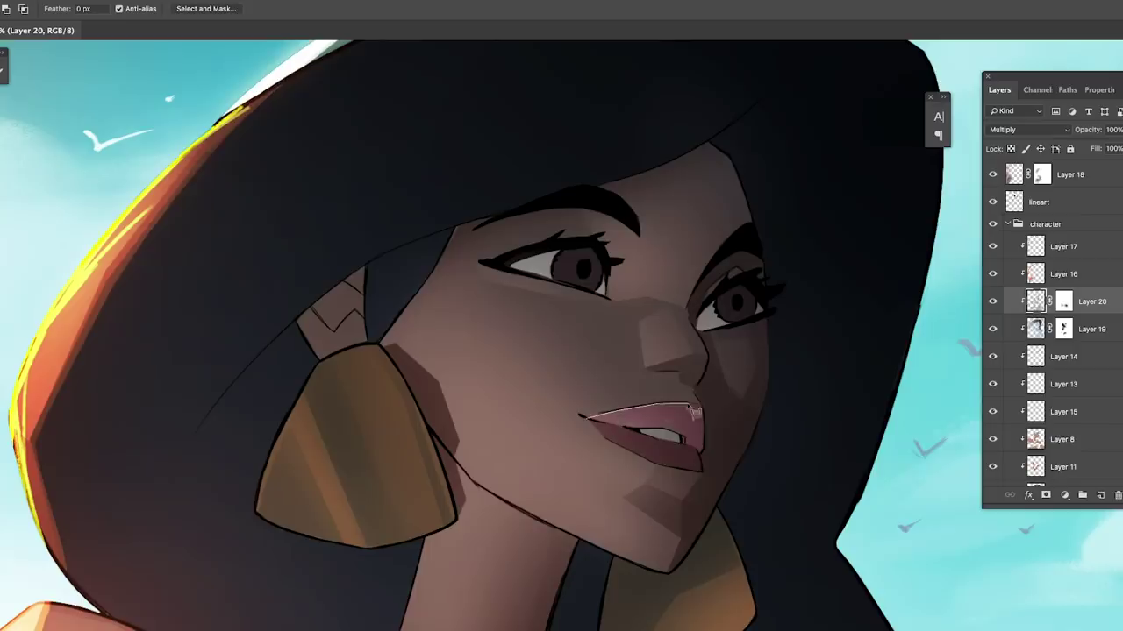
key(b)
scroll(690, 446, down, 3)
scroll(701, 451, up, 5)
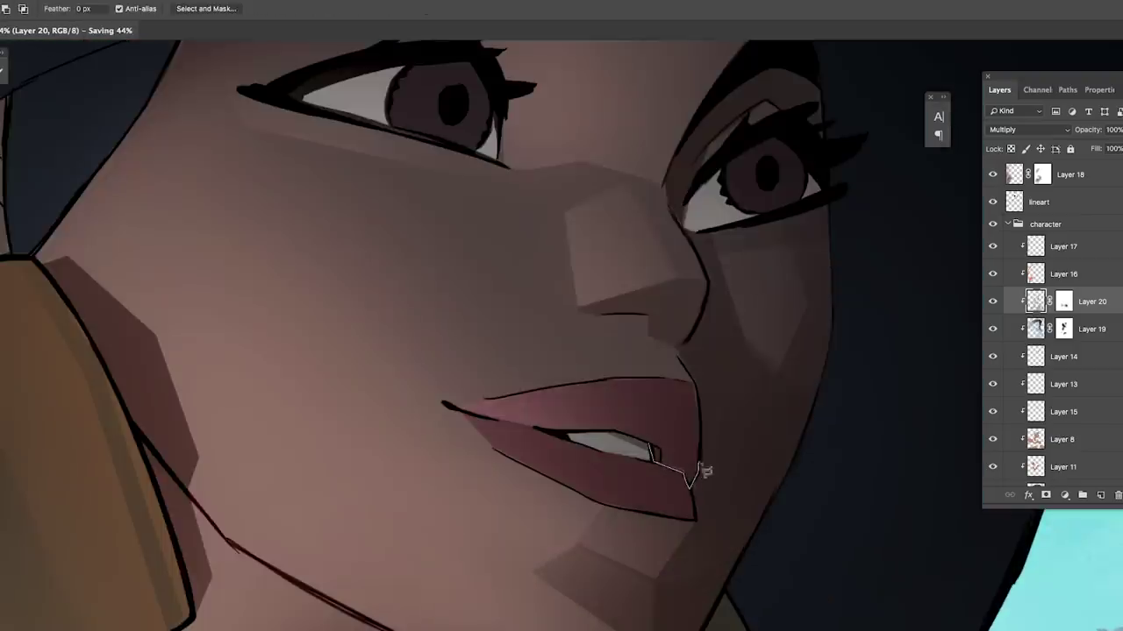
- Darken the far end of the upper lip inside a lasso selection and save the document
scroll(701, 468, down, 4)
key(ctrl+s)
key(l)
scroll(628, 449, up, 5)
key(b)
scroll(666, 403, down, 4)
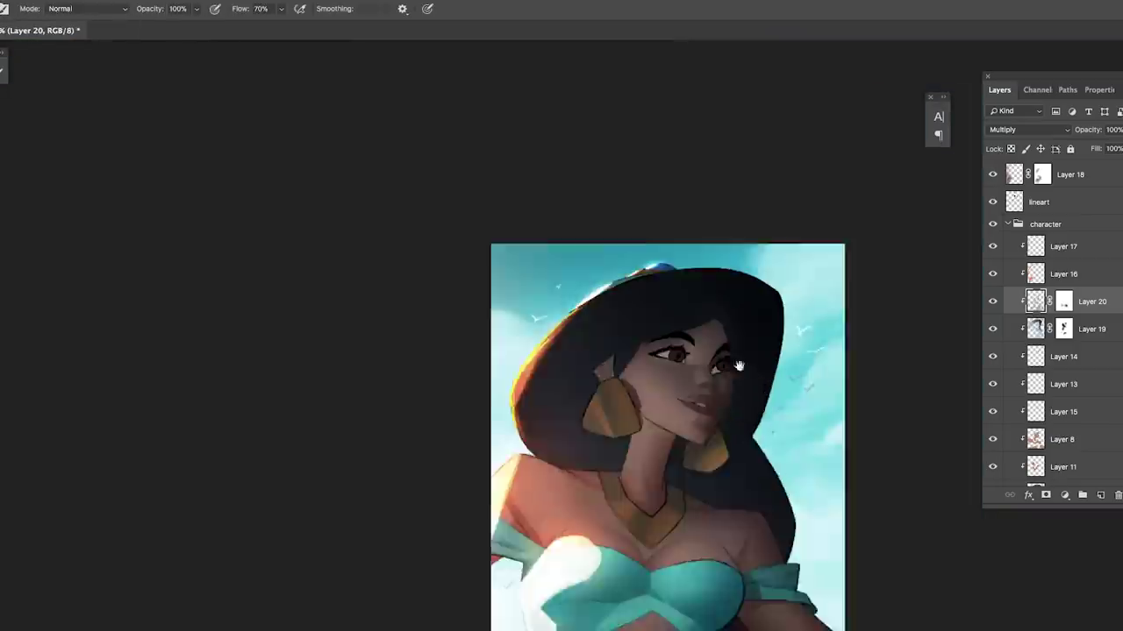
scroll(571, 345, up, 5)
- Lasso the near cheek from beneath the near eye along the jaw, shade its upper part softly and save the document
key(l)
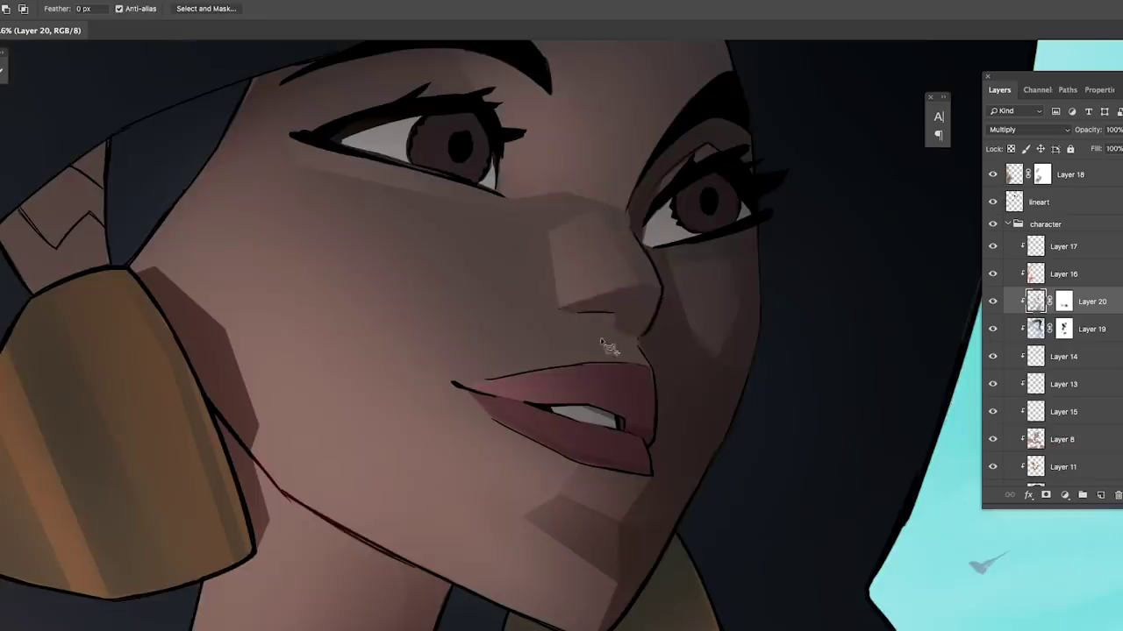
scroll(605, 346, down, 5)
scroll(605, 334, up, 4)
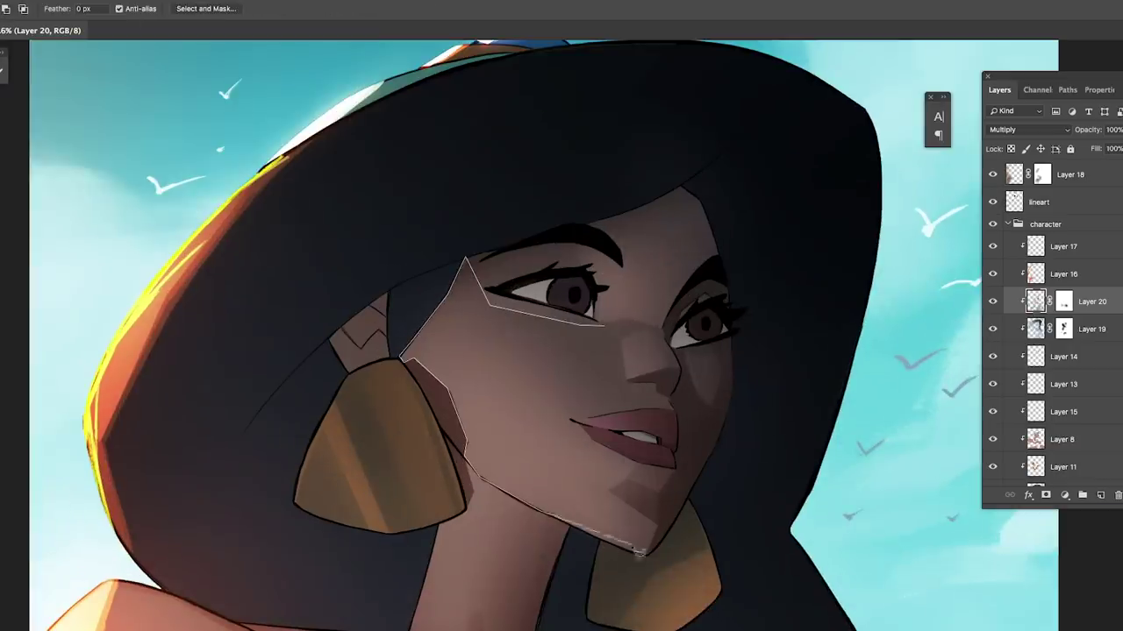
key(b)
key(ctrl+s)
scroll(596, 346, down, 7)
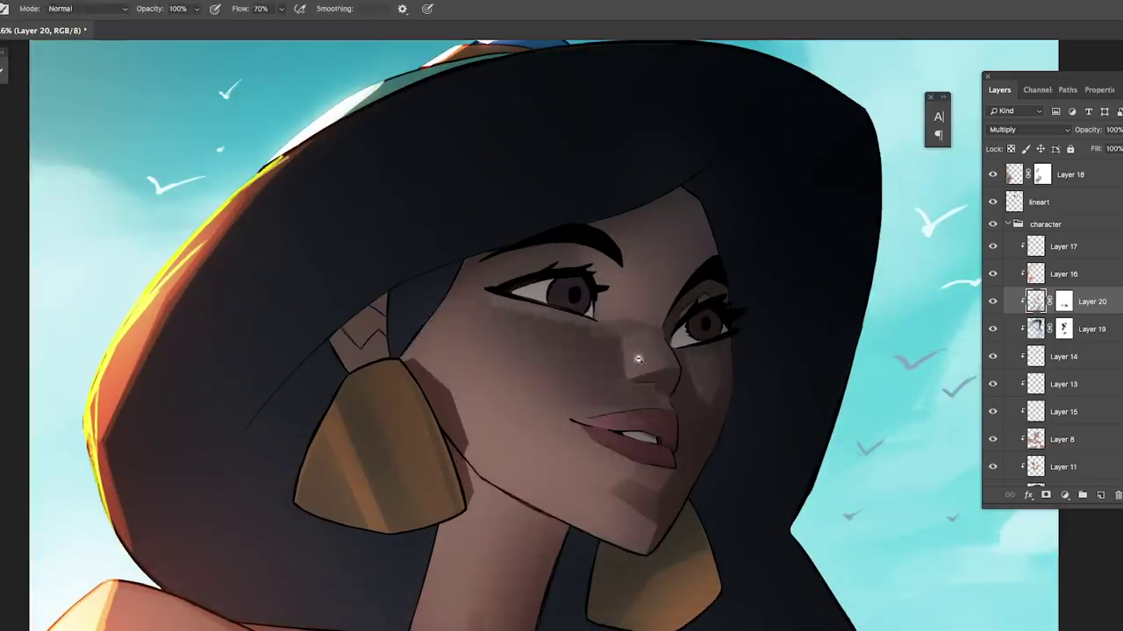
key(l)
scroll(696, 358, up, 3)
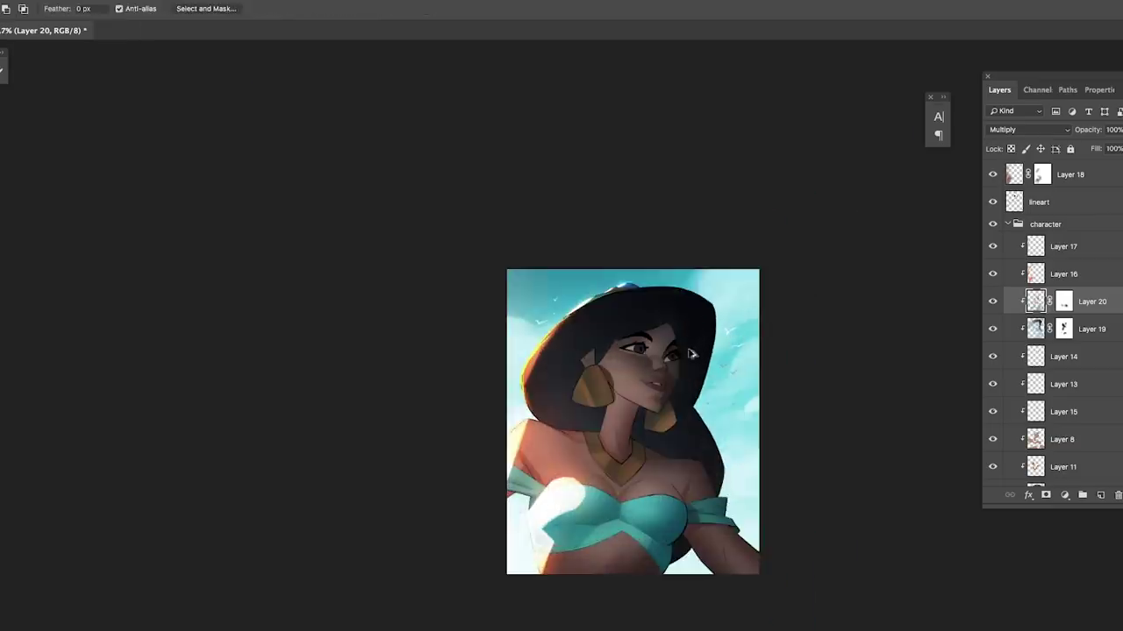
scroll(666, 360, down, 2)
key(ctrl+s)
scroll(649, 350, up, 6)
- Outline and shade the planes around the bridge of the nose beside the near eye
key(l)
key(b)
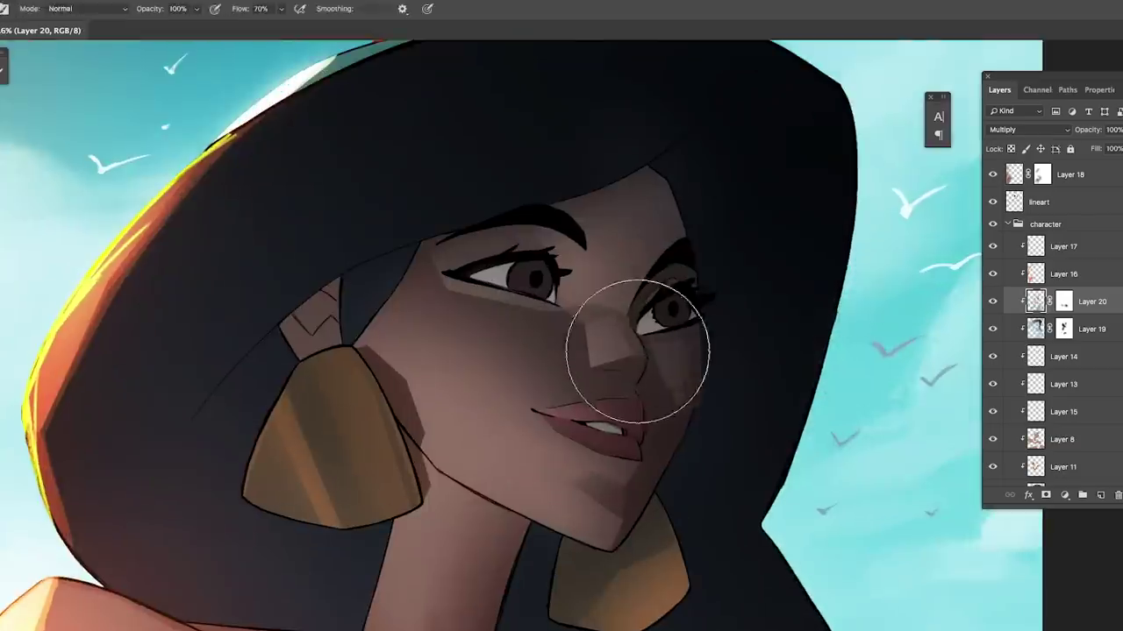
scroll(601, 339, down, 5)
key(l)
scroll(563, 342, up, 5)
drag(509, 338, 603, 320)
scroll(602, 349, down, 3)
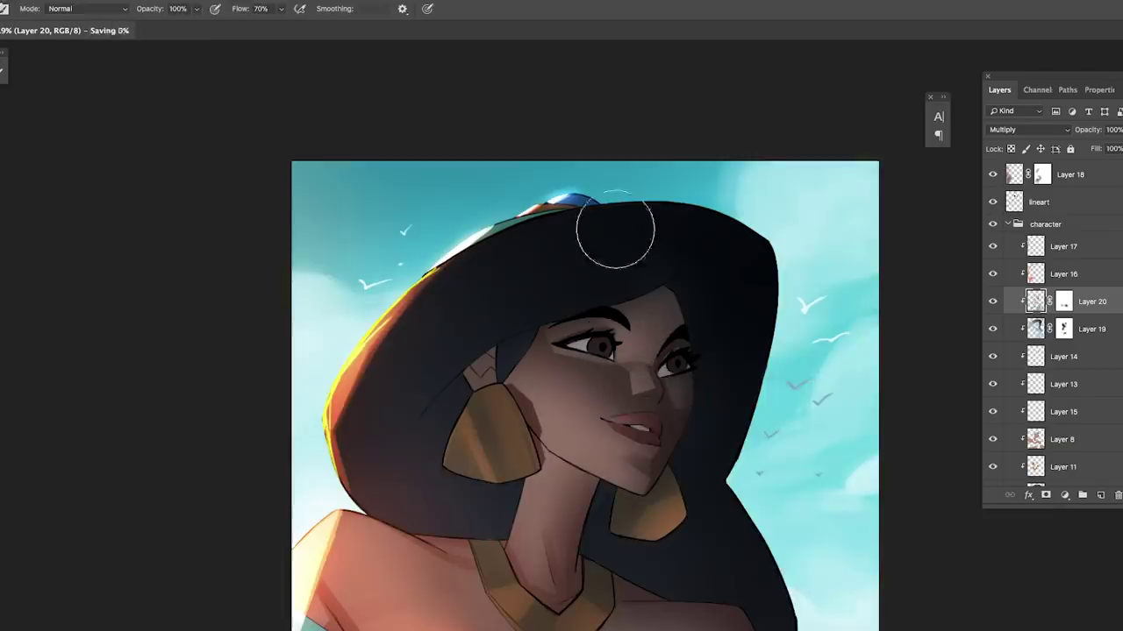
- Lasso the forehead below the hairline, brush the hair's cast shadow onto it and save the document
scroll(754, 193, up, 3)
click(772, 164)
key(b)
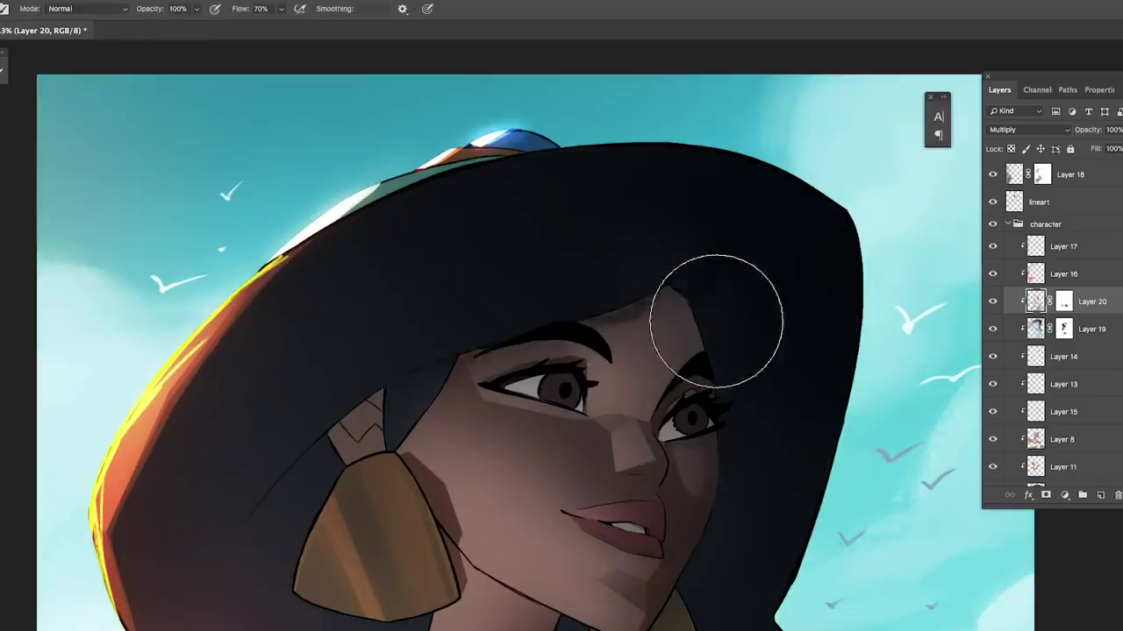
scroll(622, 258, down, 2)
key(ctrl+s)
key(l)
scroll(622, 263, down, 2)
key(b)
scroll(636, 297, up, 2)
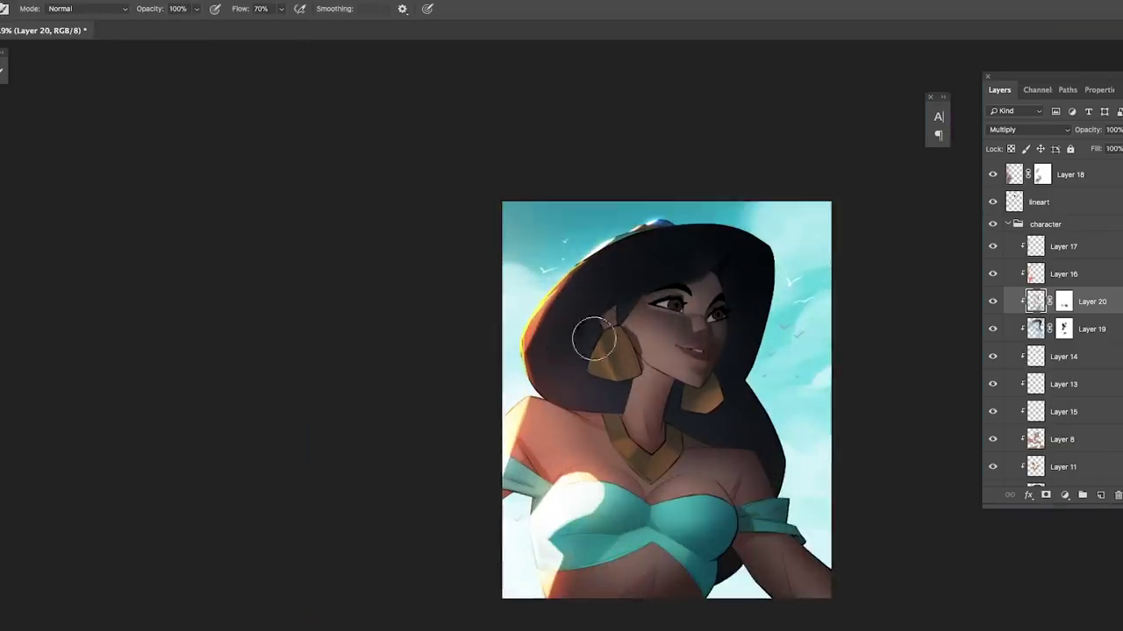
scroll(736, 245, down, 2)
scroll(752, 237, up, 1)
scroll(1058, 409, down, 2)
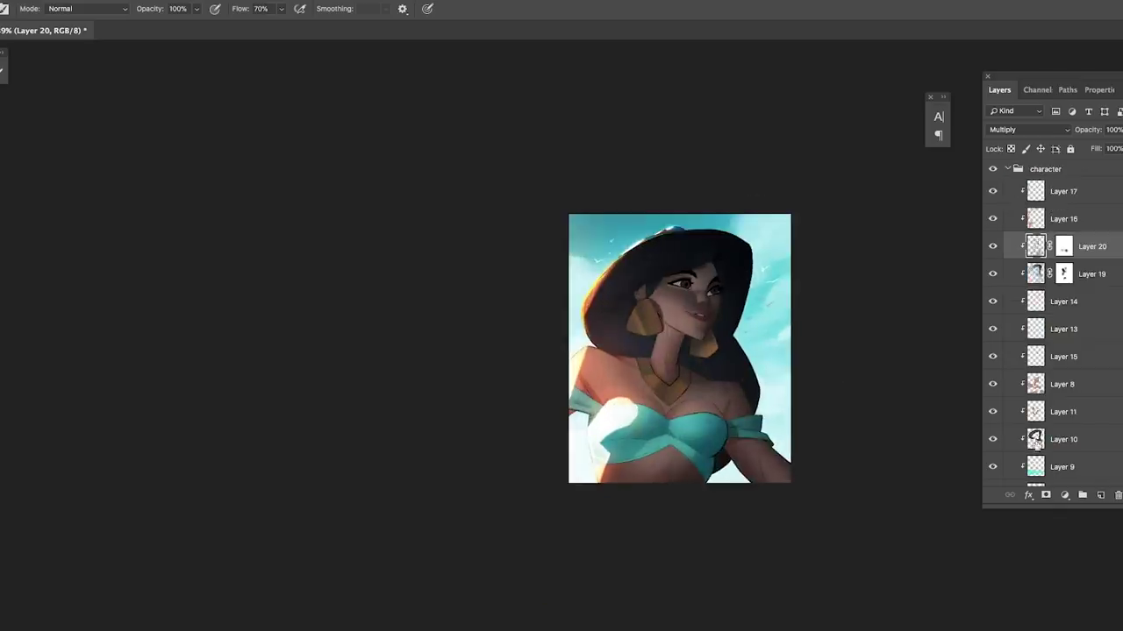
scroll(705, 369, down, 1)
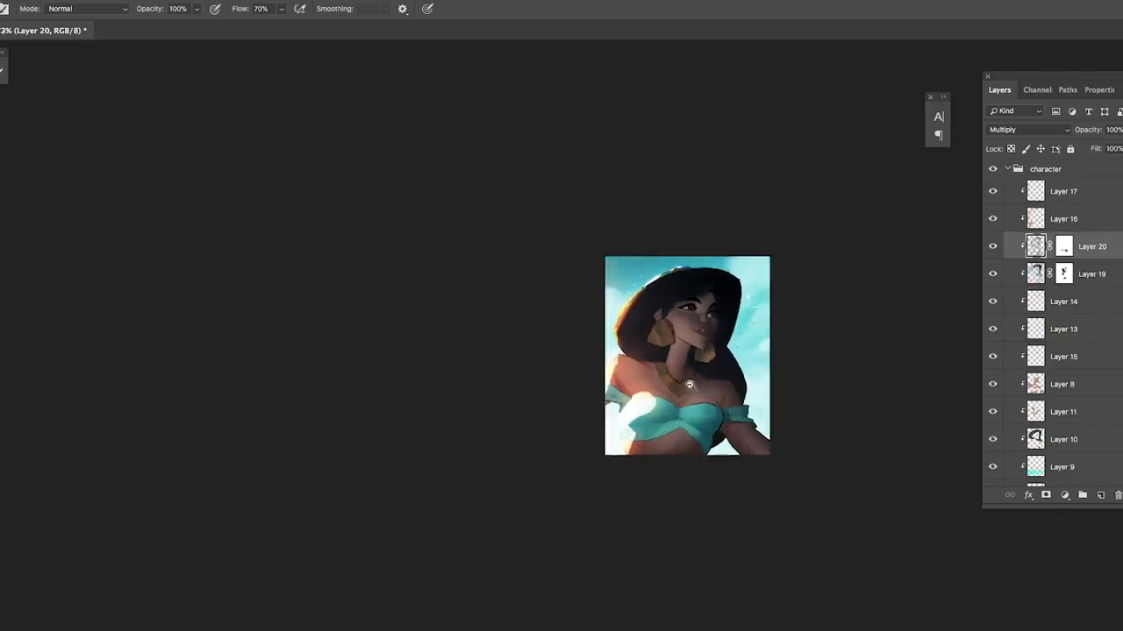
scroll(721, 235, up, 2)
key(ctrl+s)
- Lasso the opening of the near eye and brush soft shading over the eye white and iris
scroll(665, 404, up, 2)
scroll(682, 365, down, 3)
scroll(704, 401, up, 5)
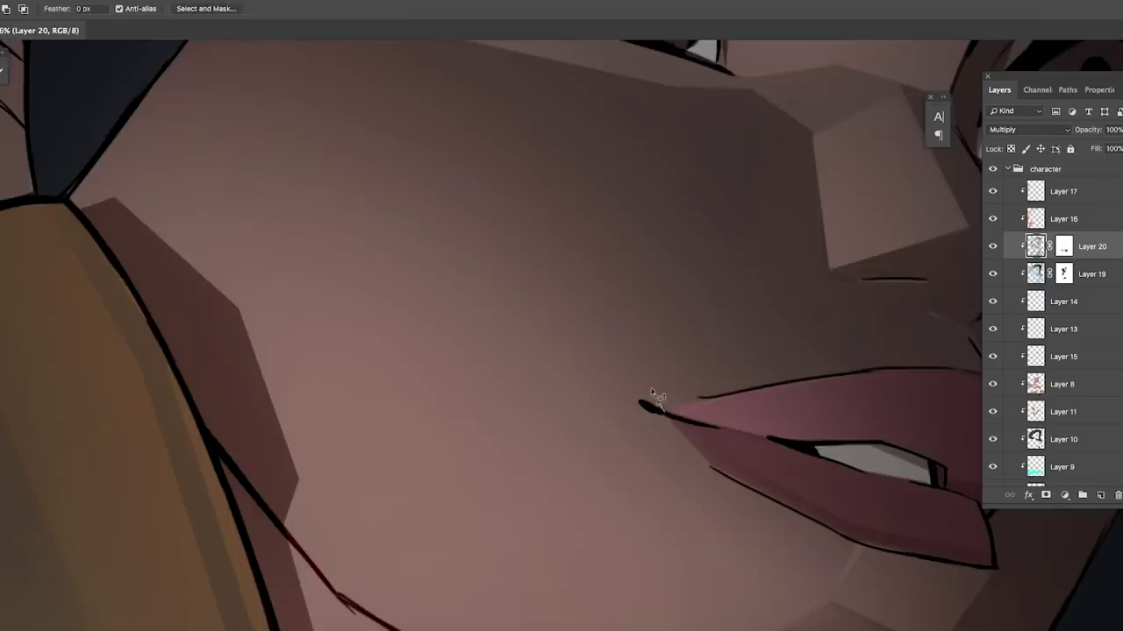
scroll(601, 451, down, 2)
key(l)
scroll(720, 394, up, 2)
scroll(635, 316, up, 2)
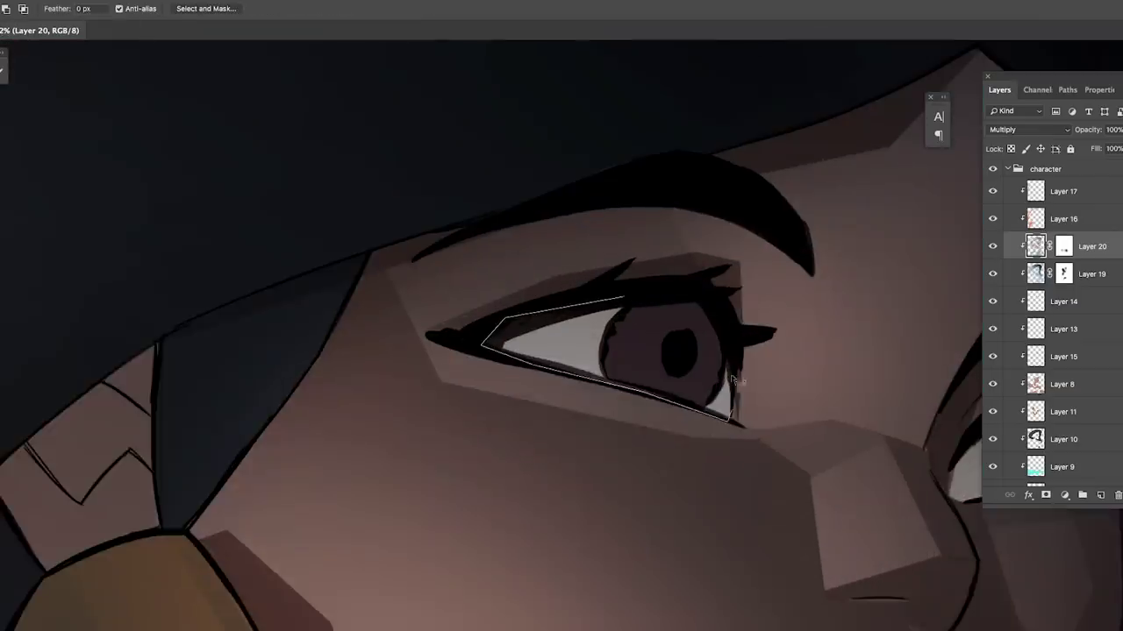
drag(735, 423, 737, 424)
scroll(745, 434, down, 2)
key(i)
key(Return)
key(b)
scroll(701, 351, up, 1)
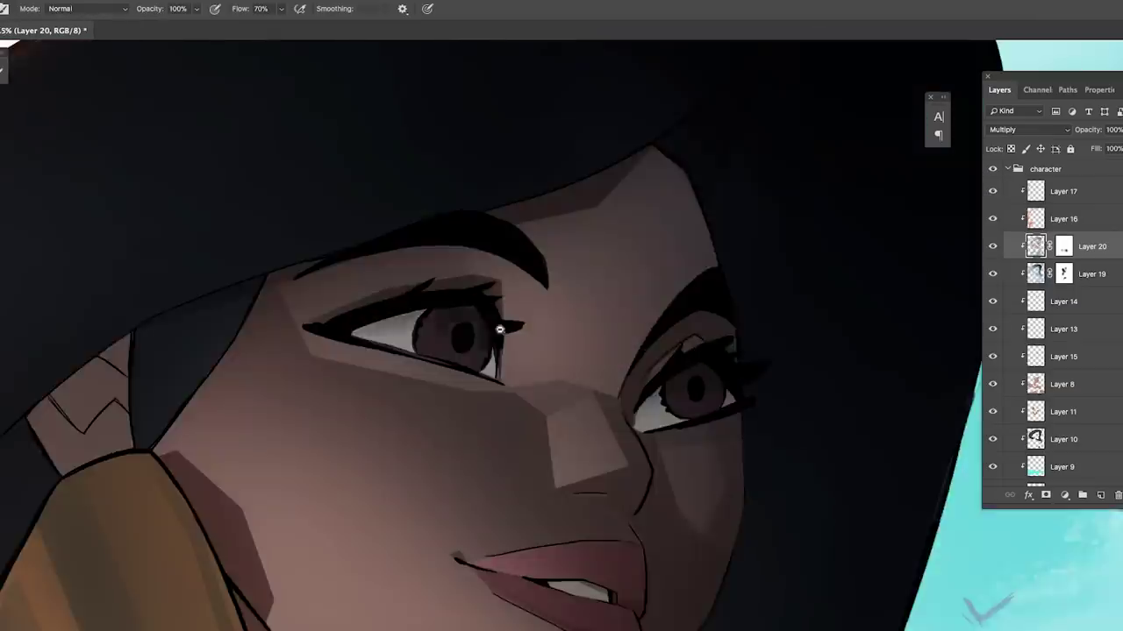
- Add a new layer above the face's Multiply shading layer
scroll(672, 356, down, 2)
scroll(469, 336, up, 3)
key(l)
key(ctrl+shift+alt+n)
scroll(518, 297, down, 2)
- Outline the lit part of the near iris, set the new layer to Screen and brush a warm reddish glow into it
click(1028, 129)
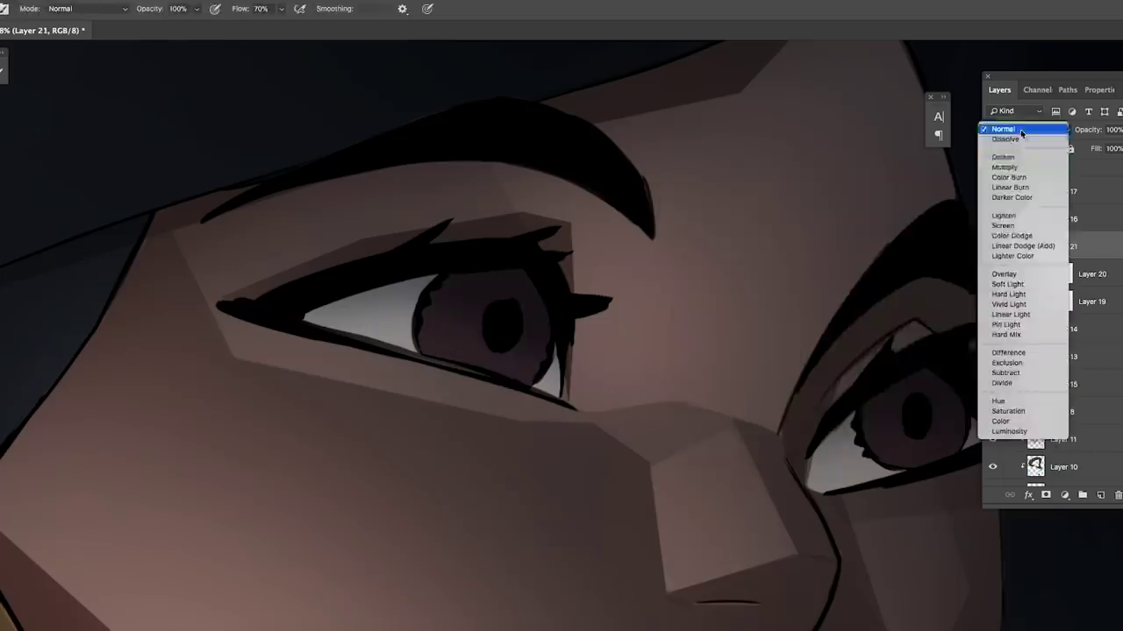
key(i)
key(Return)
key(b)
scroll(537, 379, up, 3)
key(l)
scroll(526, 364, up, 2)
drag(481, 396, 520, 337)
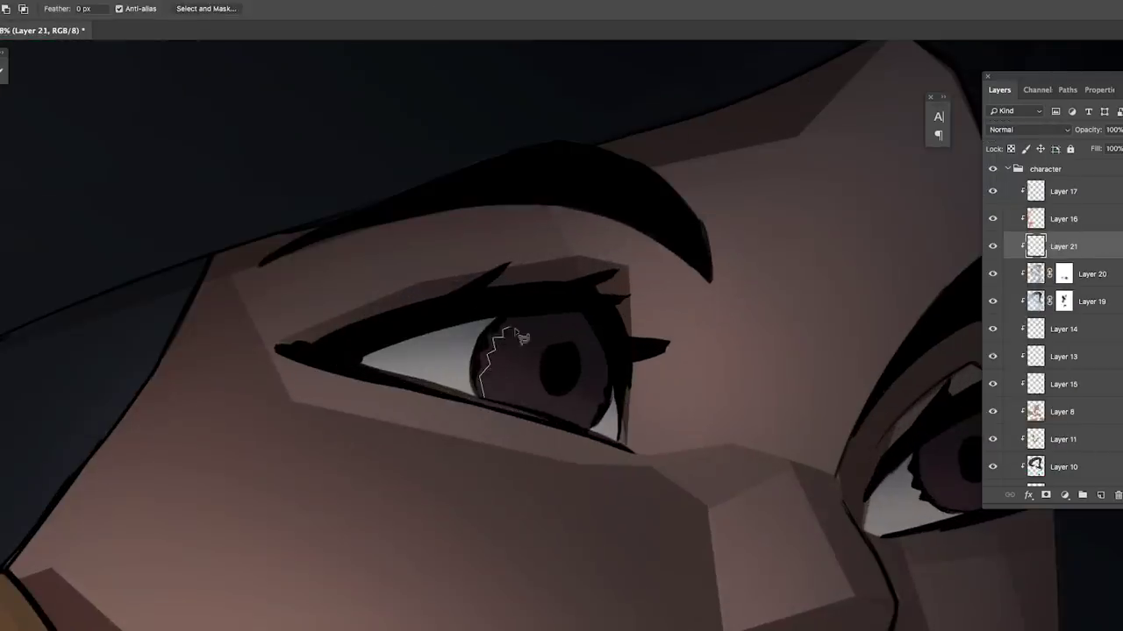
key(shift+alt+s)
scroll(493, 371, down, 2)
scroll(501, 396, down, 1)
scroll(635, 443, down, 1)
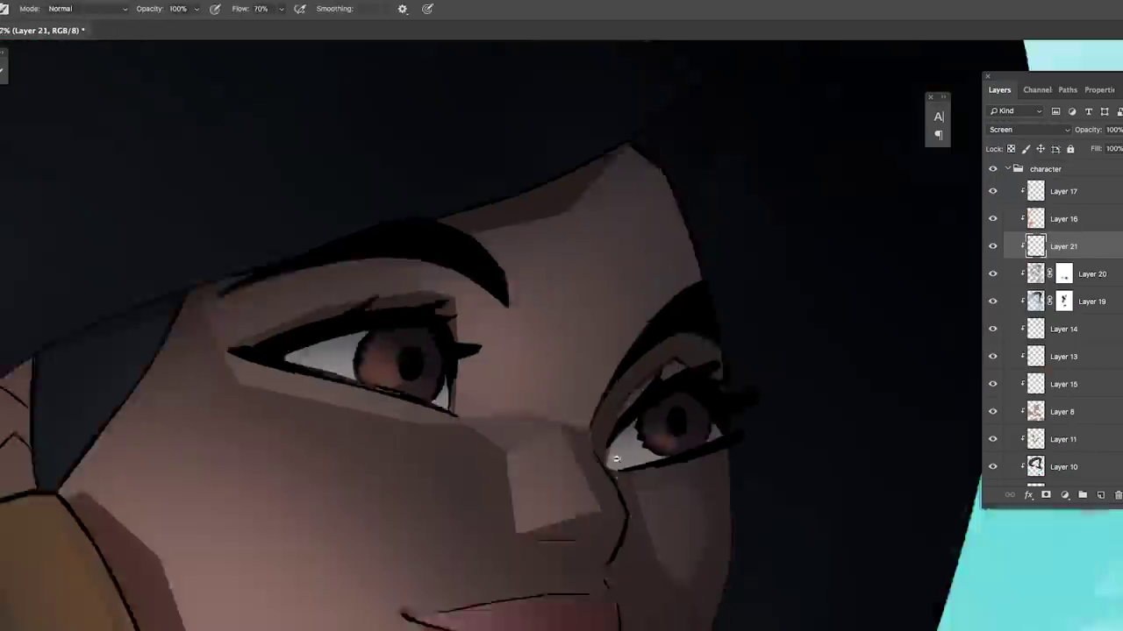
- Brush a warm glow into the far iris and a cool tint into the near one, and save the document
scroll(614, 458, down, 1)
key(i)
key(Return)
scroll(614, 376, up, 3)
scroll(606, 377, down, 3)
key(b)
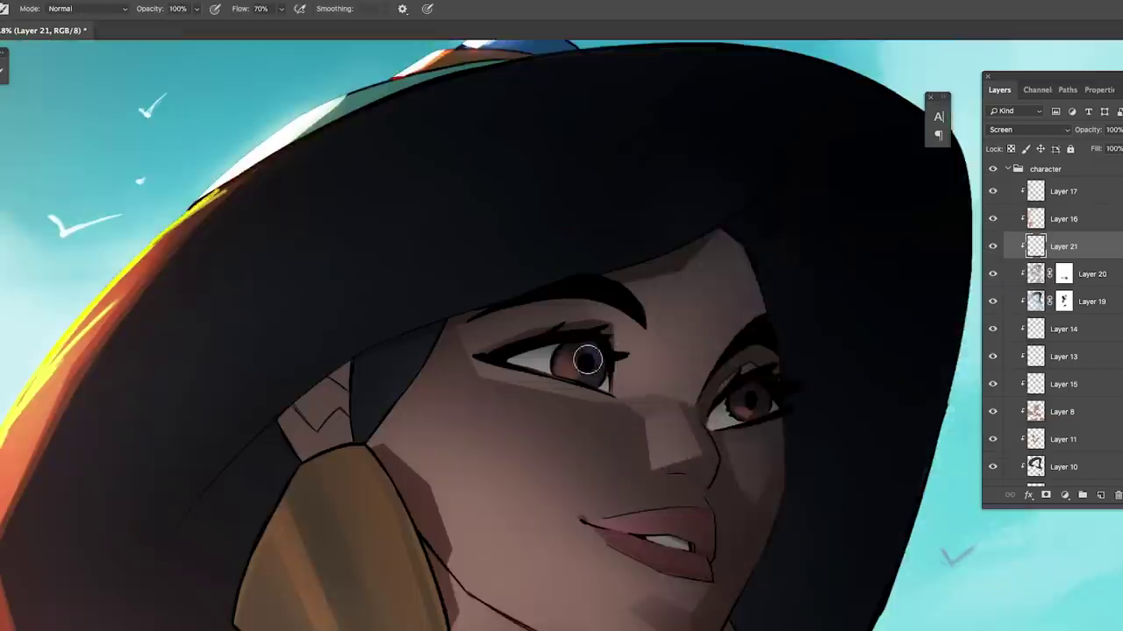
scroll(590, 381, up, 3)
key(ctrl+s)
scroll(667, 386, down, 1)
scroll(702, 413, down, 4)
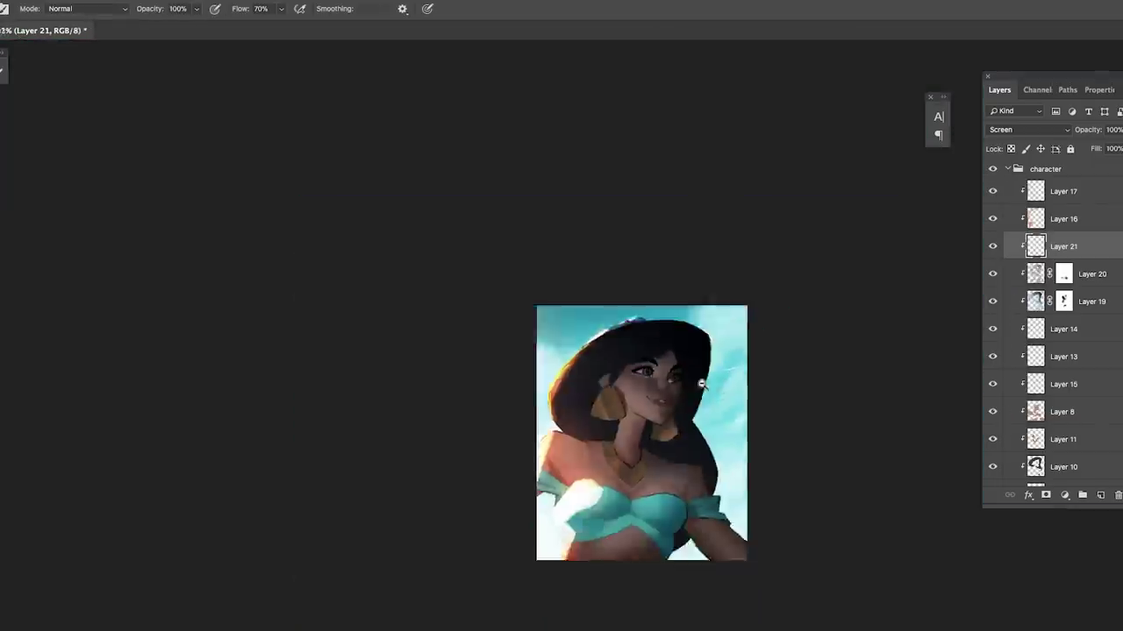
- Choose the 14 px Sampled Brush 7 1 and paint bright highlights in both irises
scroll(530, 393, up, 4)
right_click(535, 323)
double_click(614, 473)
scroll(588, 392, up, 5)
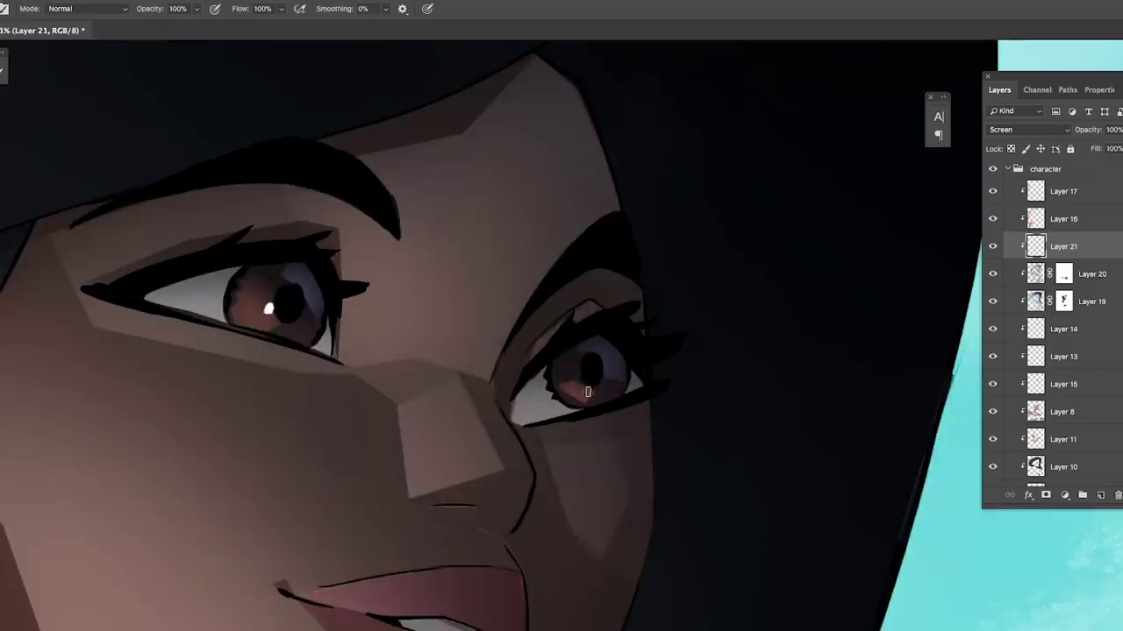
scroll(561, 351, down, 4)
scroll(561, 350, up, 5)
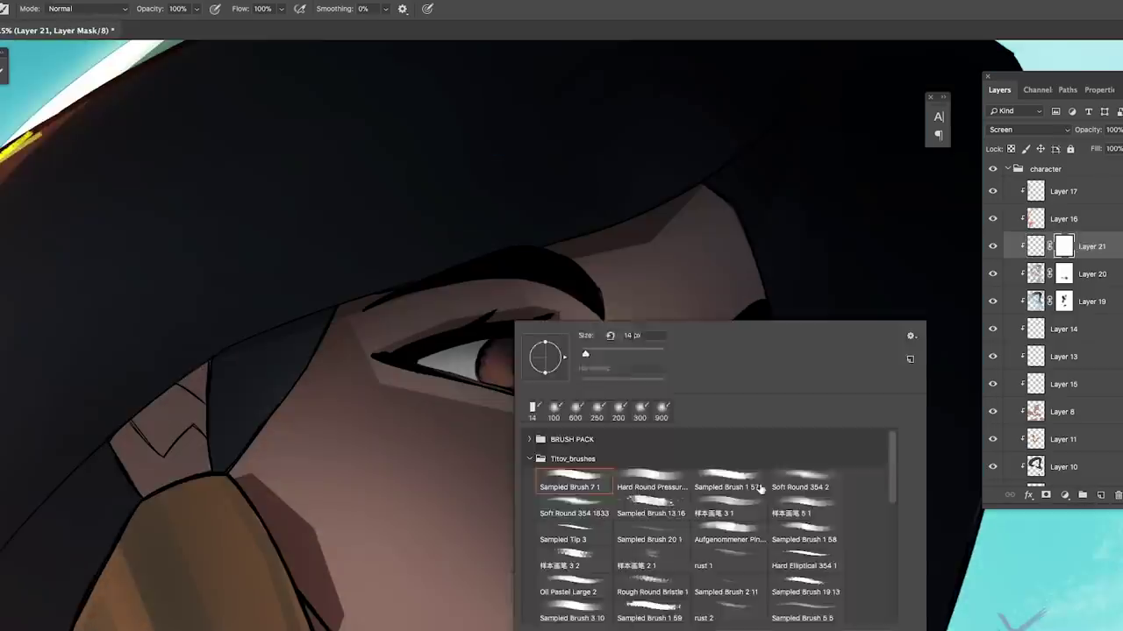
- Lasso and brush golden highlights onto both earrings and the necklace, and save the document
key(l)
scroll(561, 350, down, 5)
key(ctrl+s)
scroll(677, 335, up, 3)
scroll(677, 335, down, 4)
scroll(677, 335, up, 6)
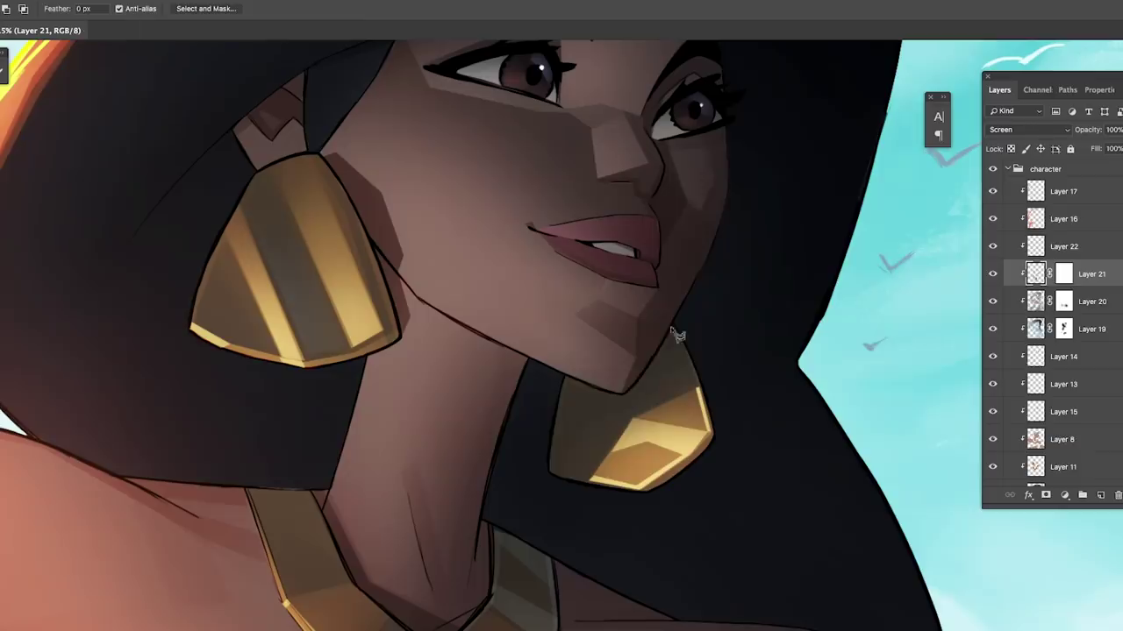
scroll(556, 419, down, 10)
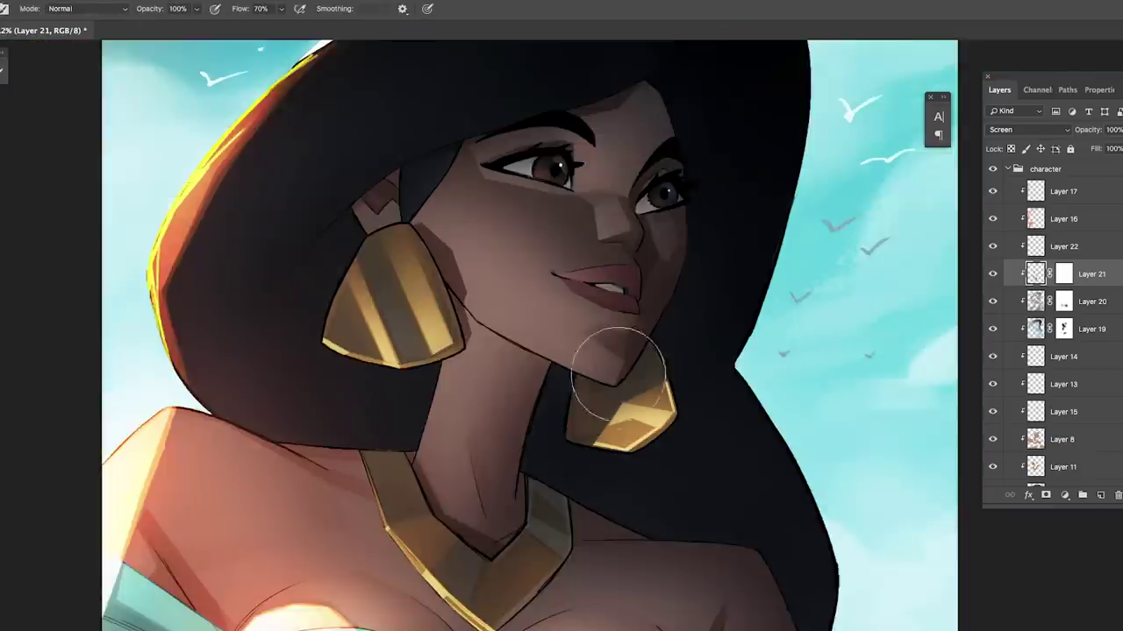
- Lasso reflection shapes across the upper whites and irises of both eyes, brush light into them, and save the document
key(l)
key(ctrl+s)
scroll(643, 325, up, 8)
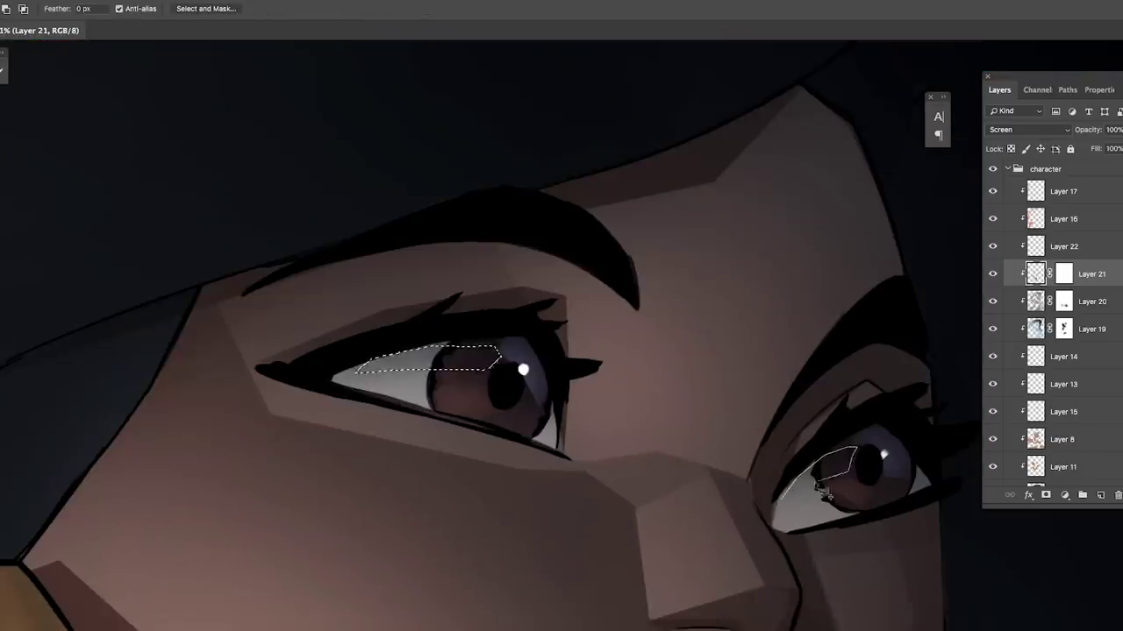
drag(825, 495, 817, 485)
scroll(572, 401, down, 6)
key(b)
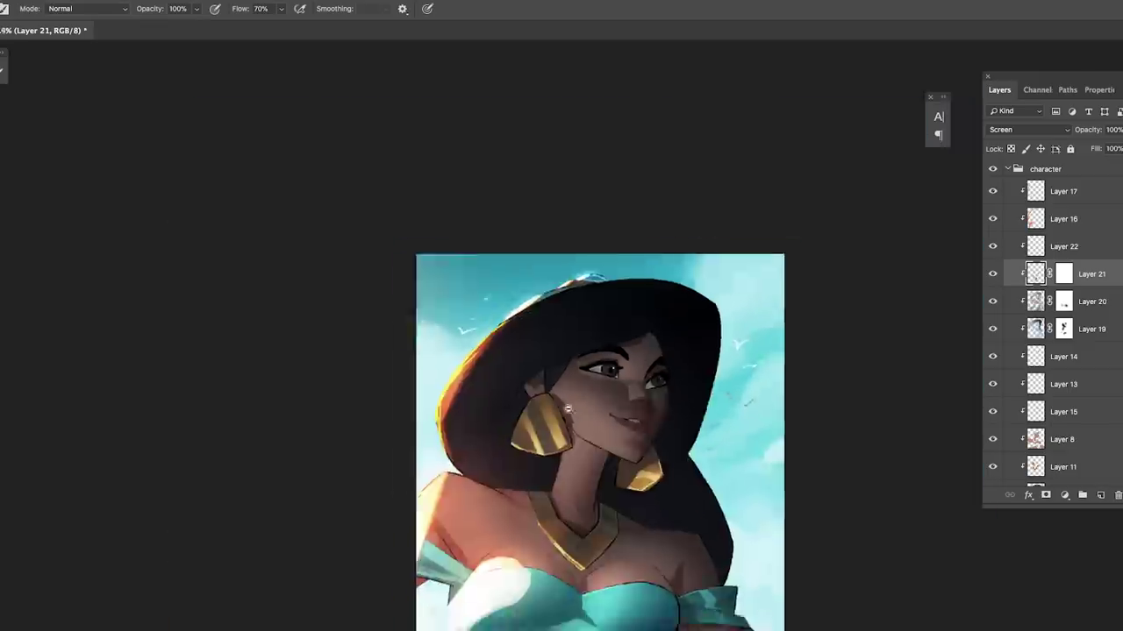
scroll(586, 311, up, 7)
scroll(599, 271, down, 6)
scroll(603, 390, up, 6)
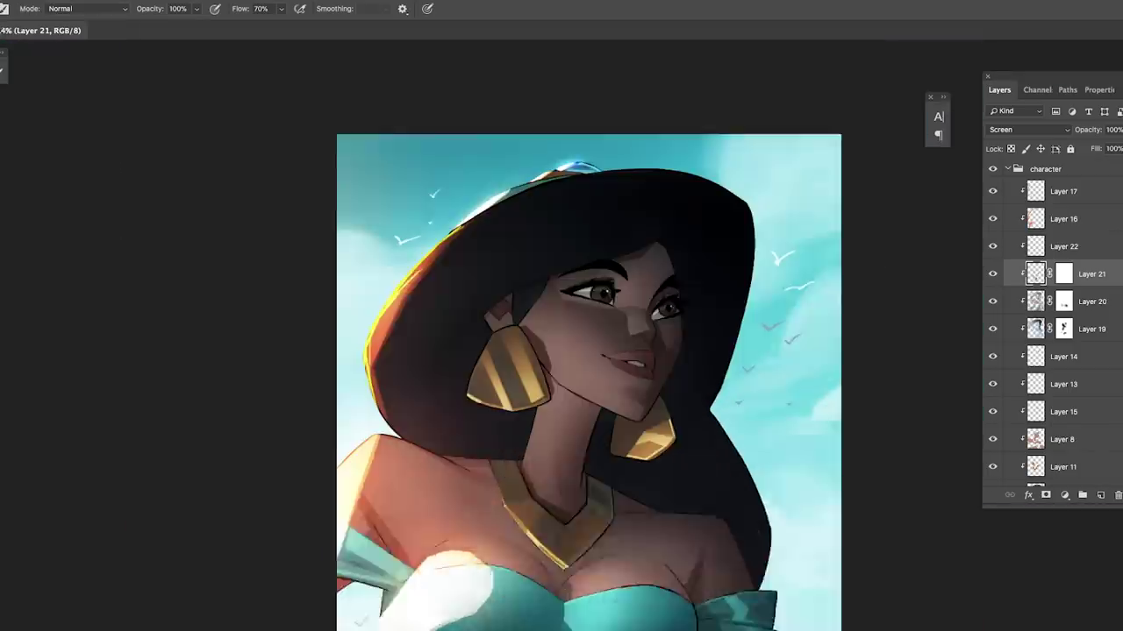
- Lasso the jaw and cheek planes of the face, brush a soft Screen highlight into them with a newly picked colour, and save
key(l)
drag(653, 408, 604, 390)
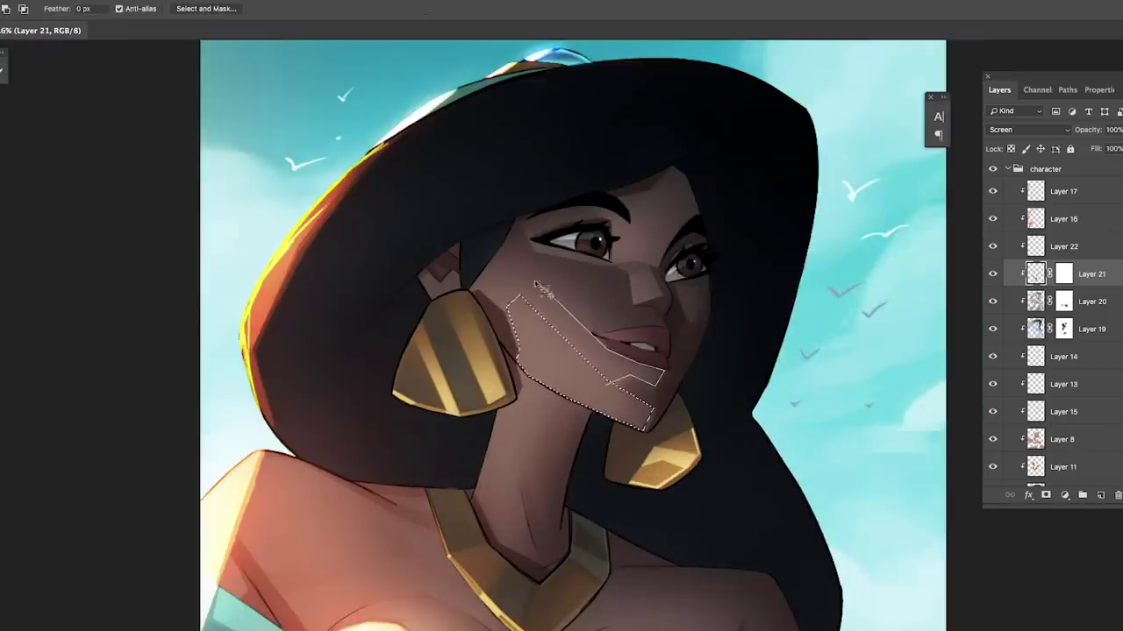
key(b)
click(982, 205)
scroll(578, 392, down, 6)
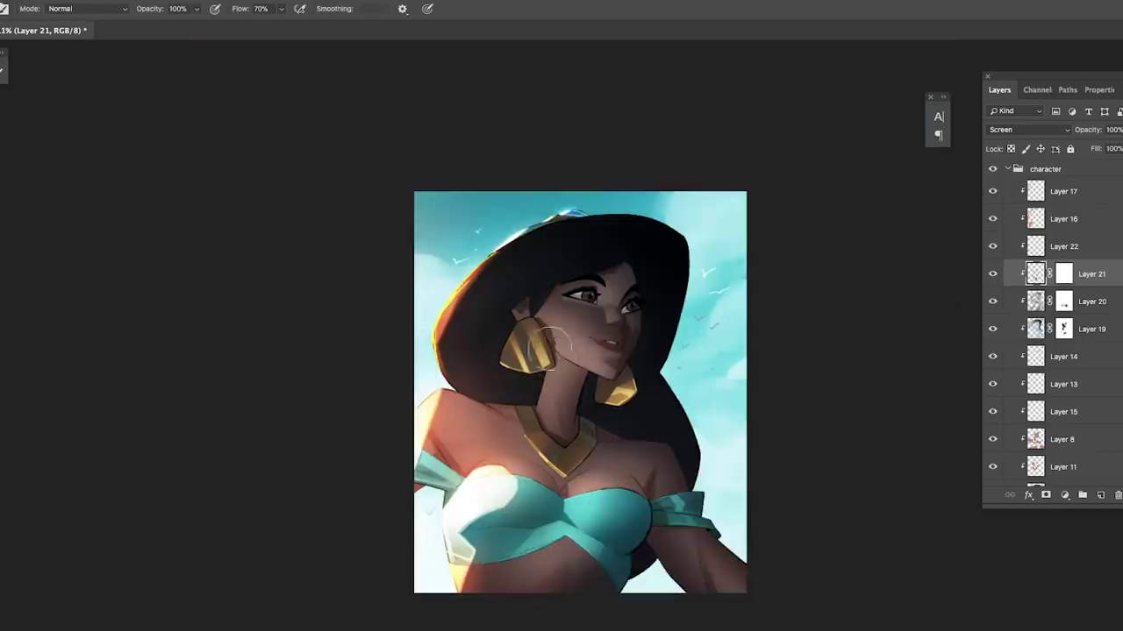
key(ctrl+s)
- Lasso and brush soft light onto the chin and mouth area, and save the document
key(l)
scroll(614, 355, up, 6)
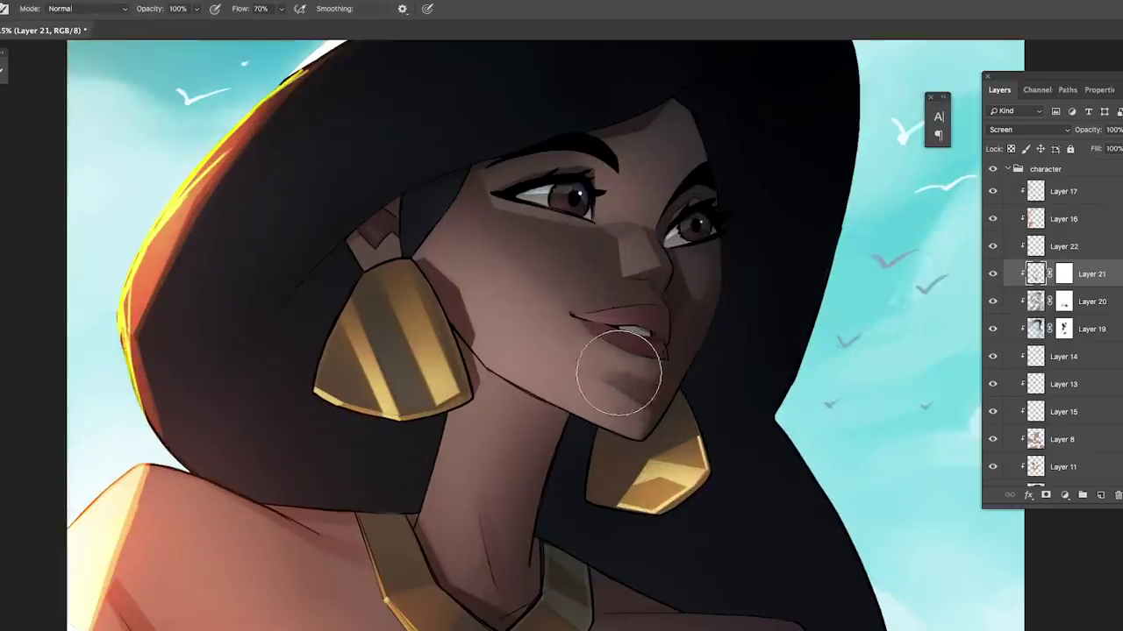
scroll(604, 369, down, 3)
scroll(646, 402, down, 3)
key(ctrl+s)
- Lasso a light plane on the neck and brush it with a dark reddish brown of hue 13, saturation 51% and brightness 38%
key(l)
scroll(526, 439, up, 3)
drag(588, 372, 633, 508)
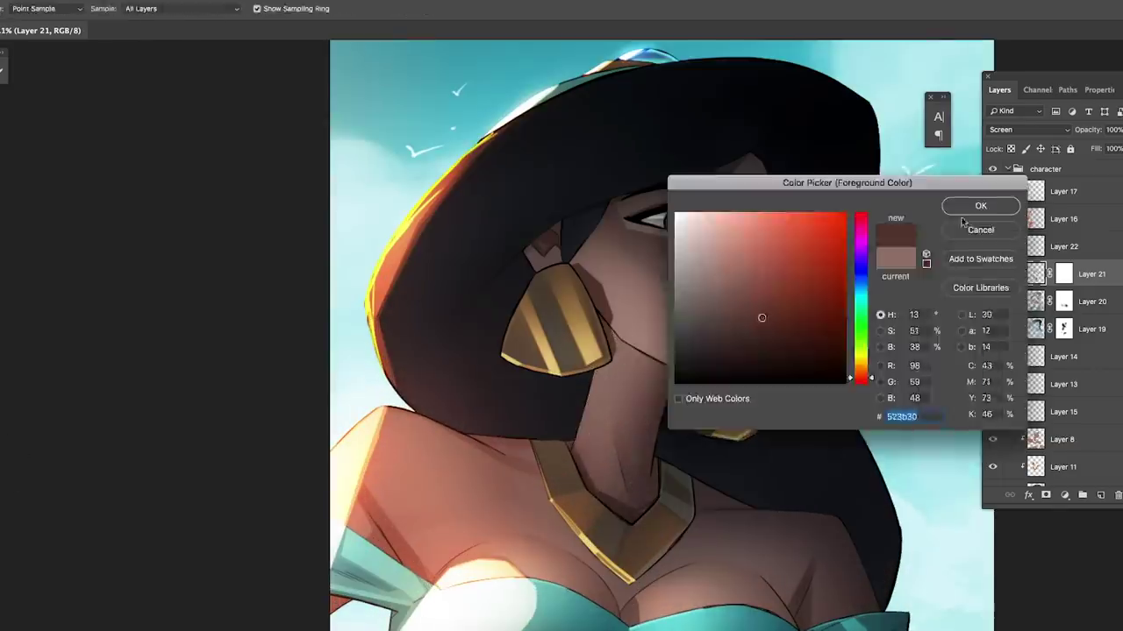
scroll(623, 368, down, 6)
scroll(631, 393, up, 8)
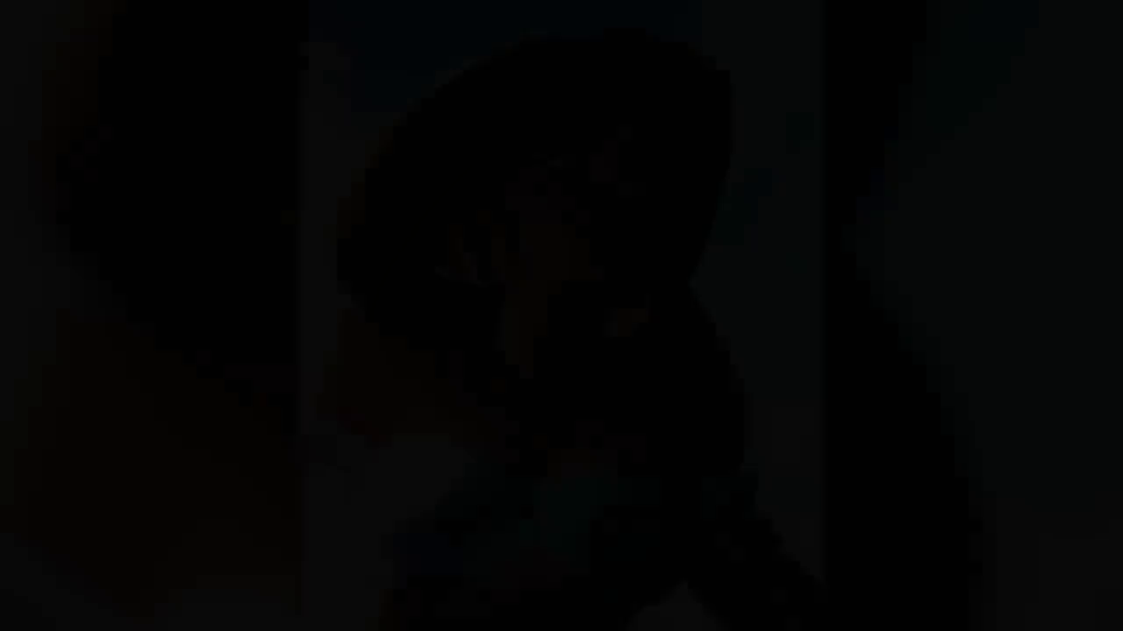